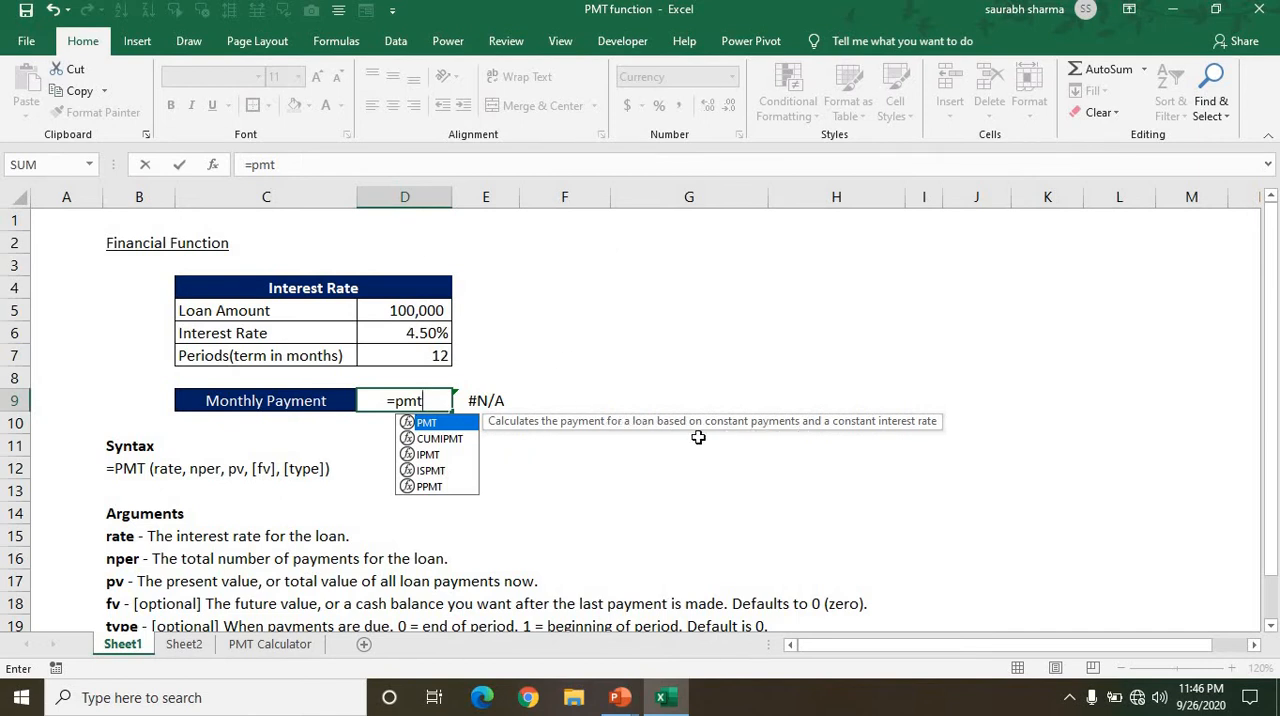
Start the PMT function in D9 and use the interest rate in D6 as the dividend of its rate argument.
key(Tab)
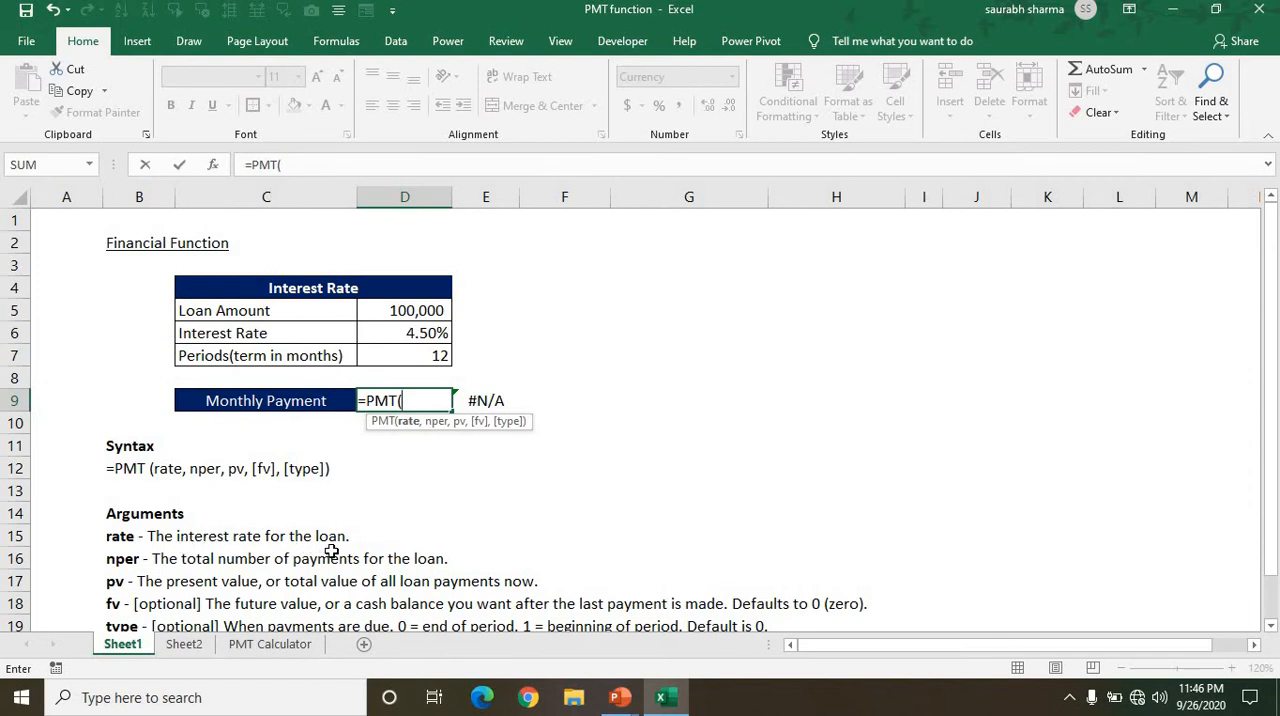
key(Up)
key(Up)
key(Up)
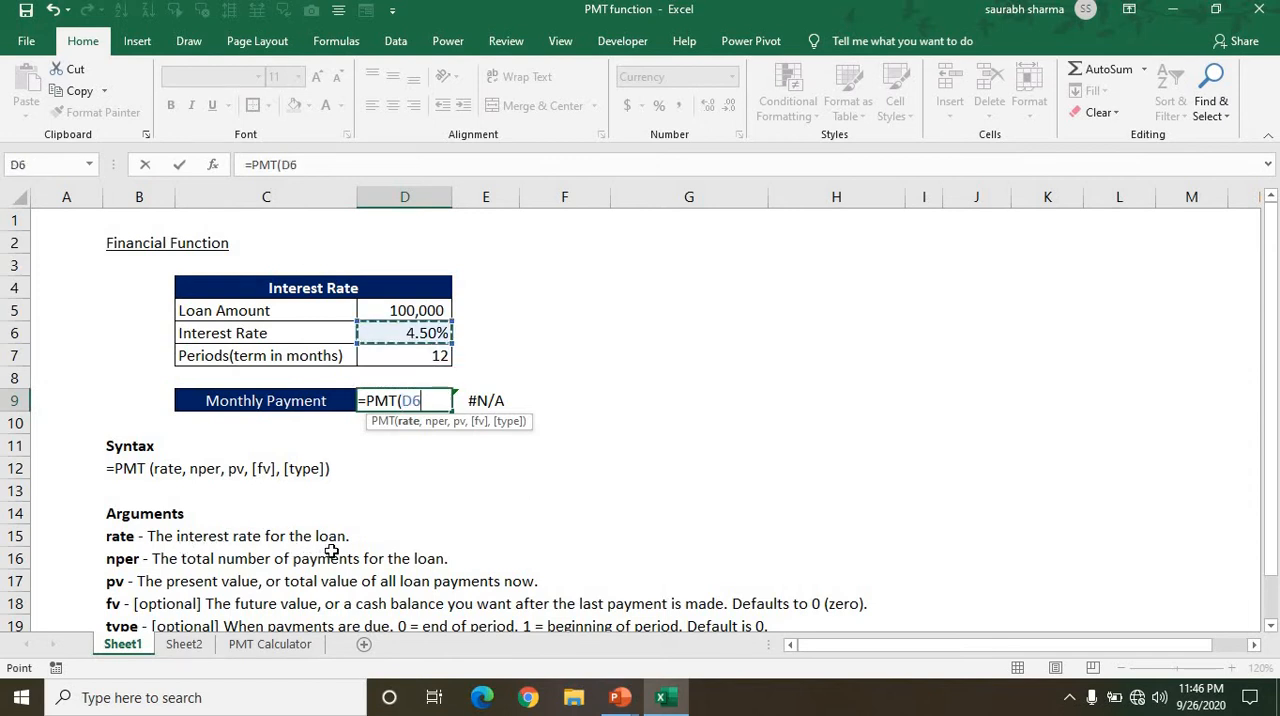
text(/)
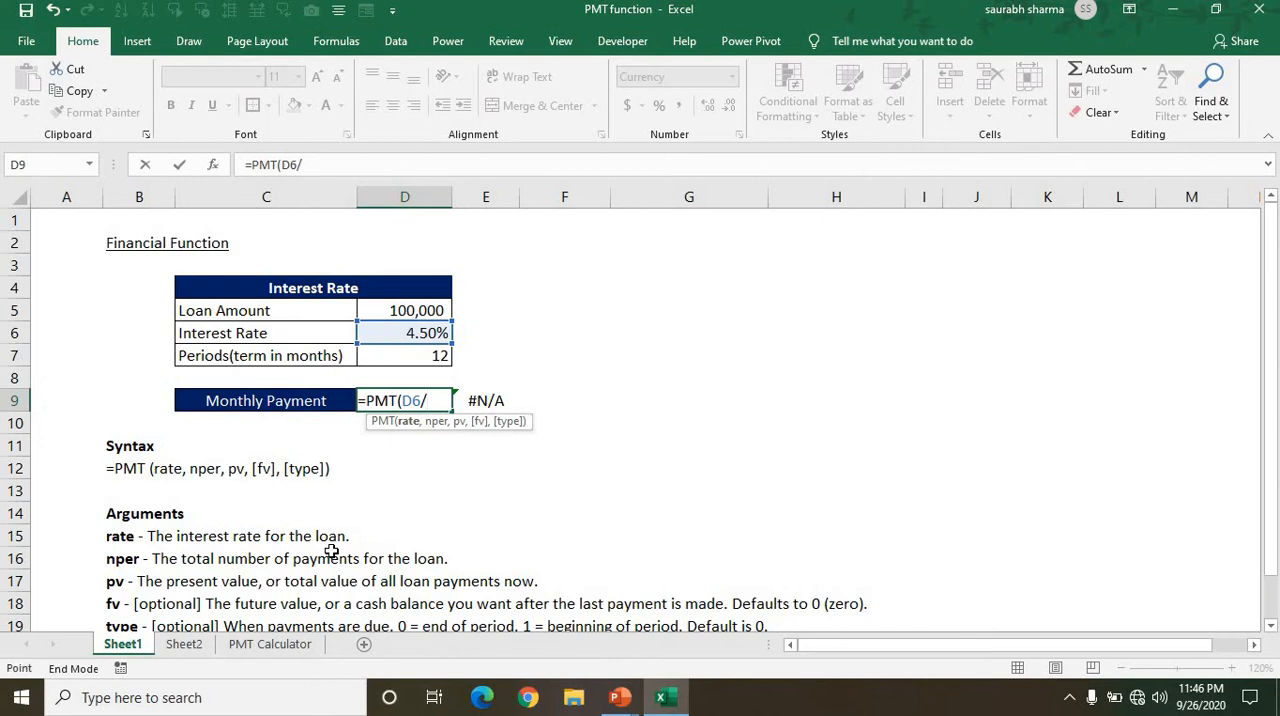
key(ctrl+Down)
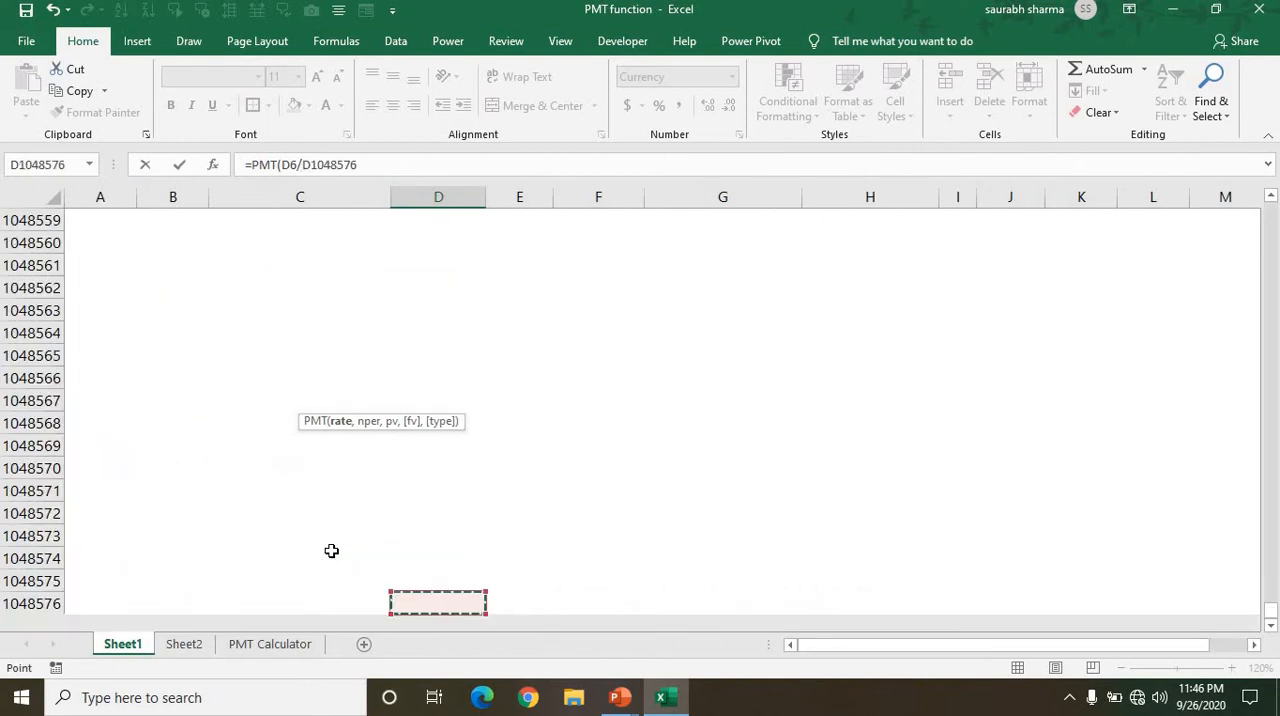
key(ctrl+Up)
key(Down)
key(Down)
key(Down)
key(Down)
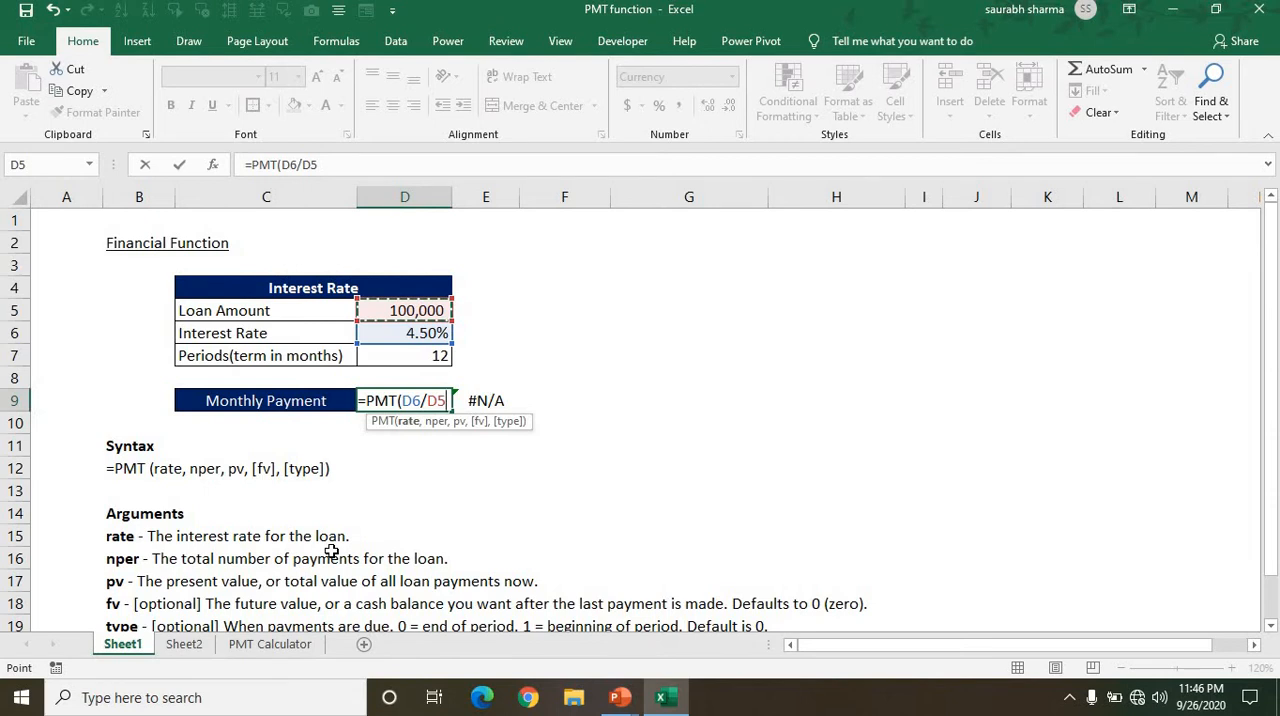
key(BackSpace)
key(BackSpace)
Use 12 as the divisor in the rate argument and proceed to the nper argument.
text(12)
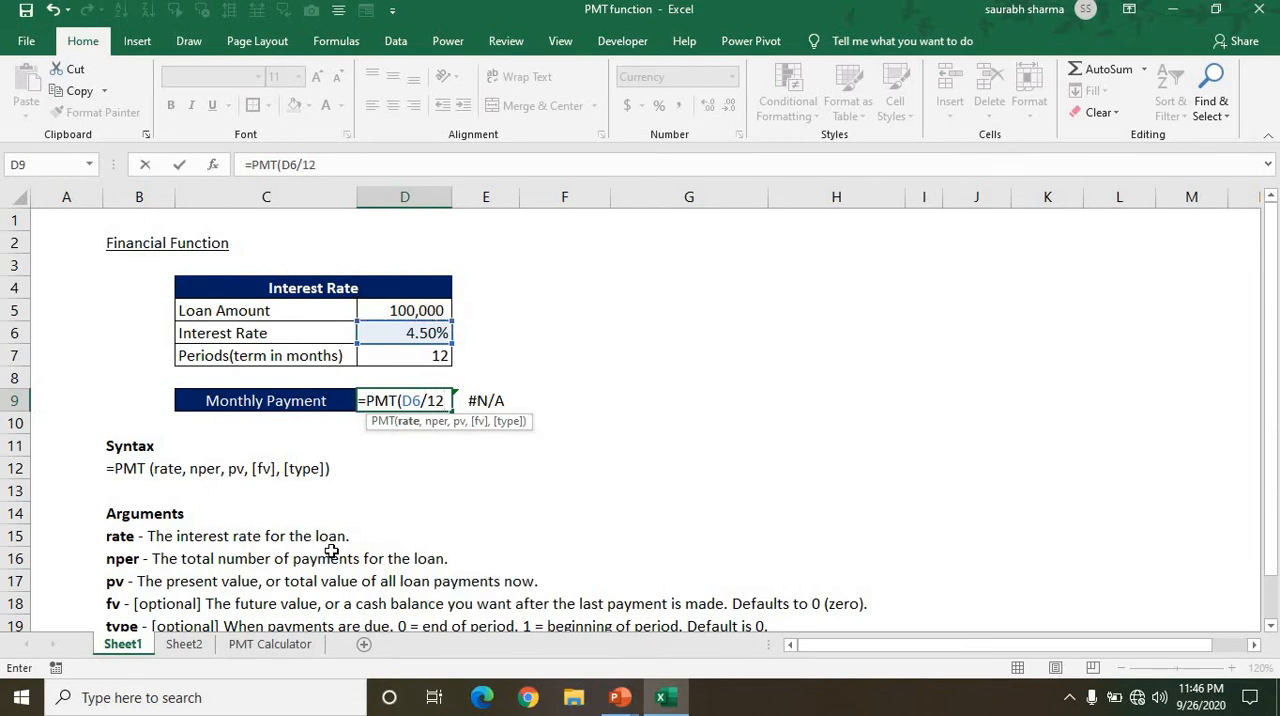
text(,)
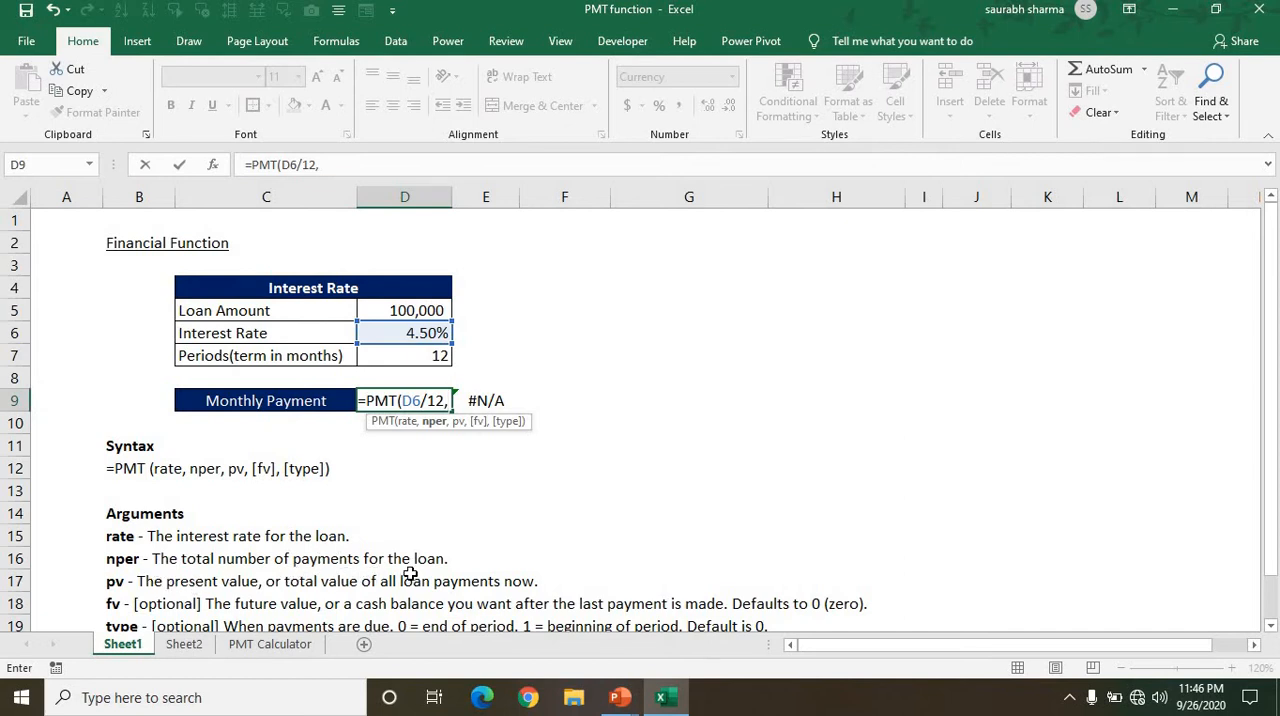
key(Up)
key(Up)
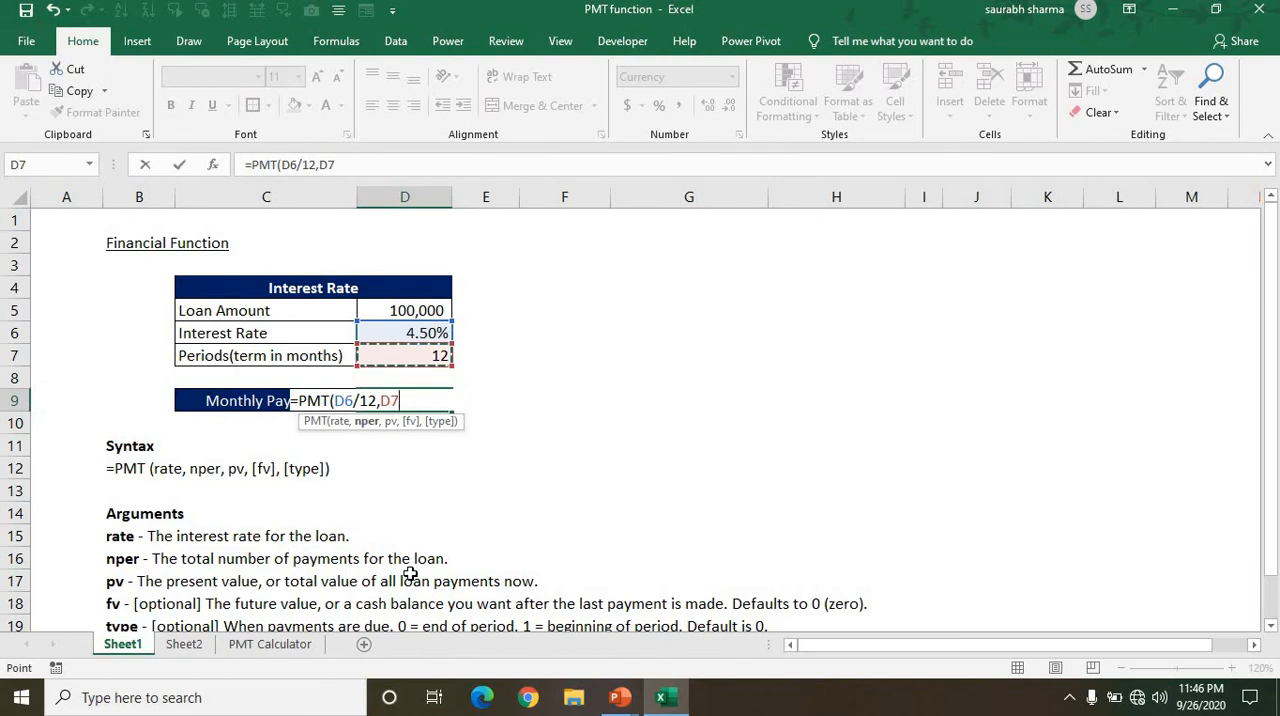
text(*12)
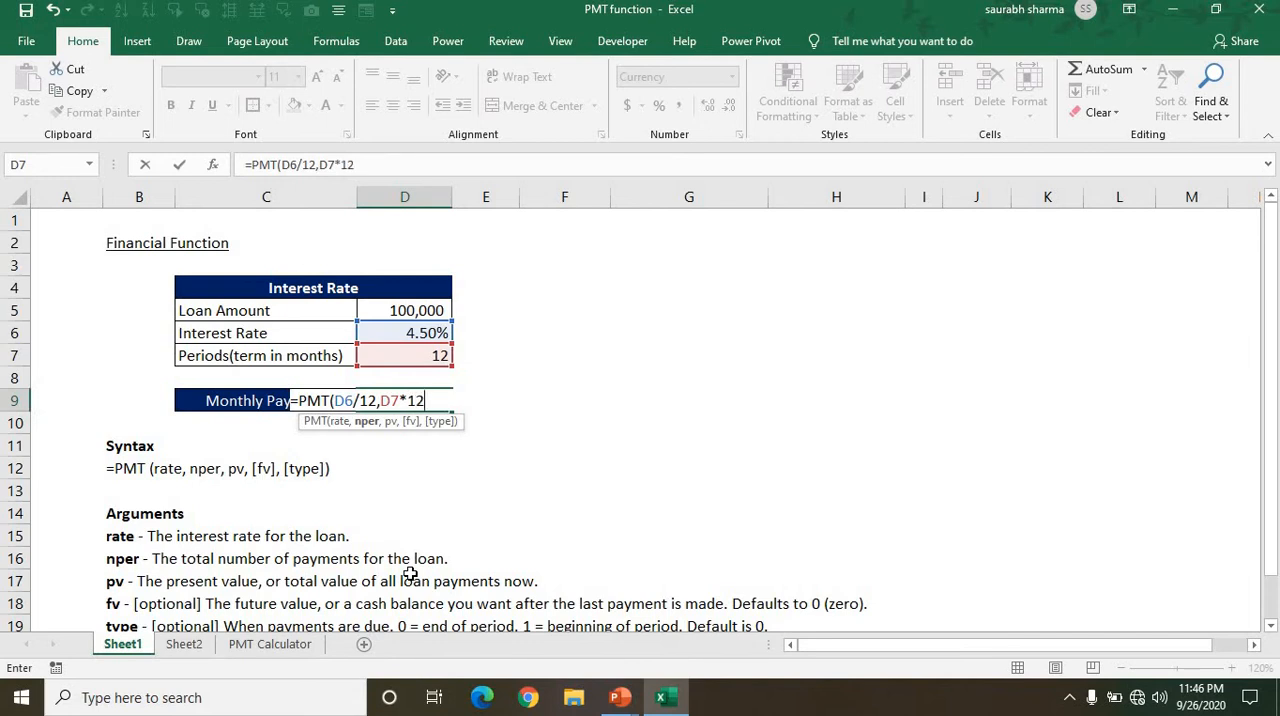
key(BackSpace)
key(BackSpace)
key(BackSpace)
key(BackSpace)
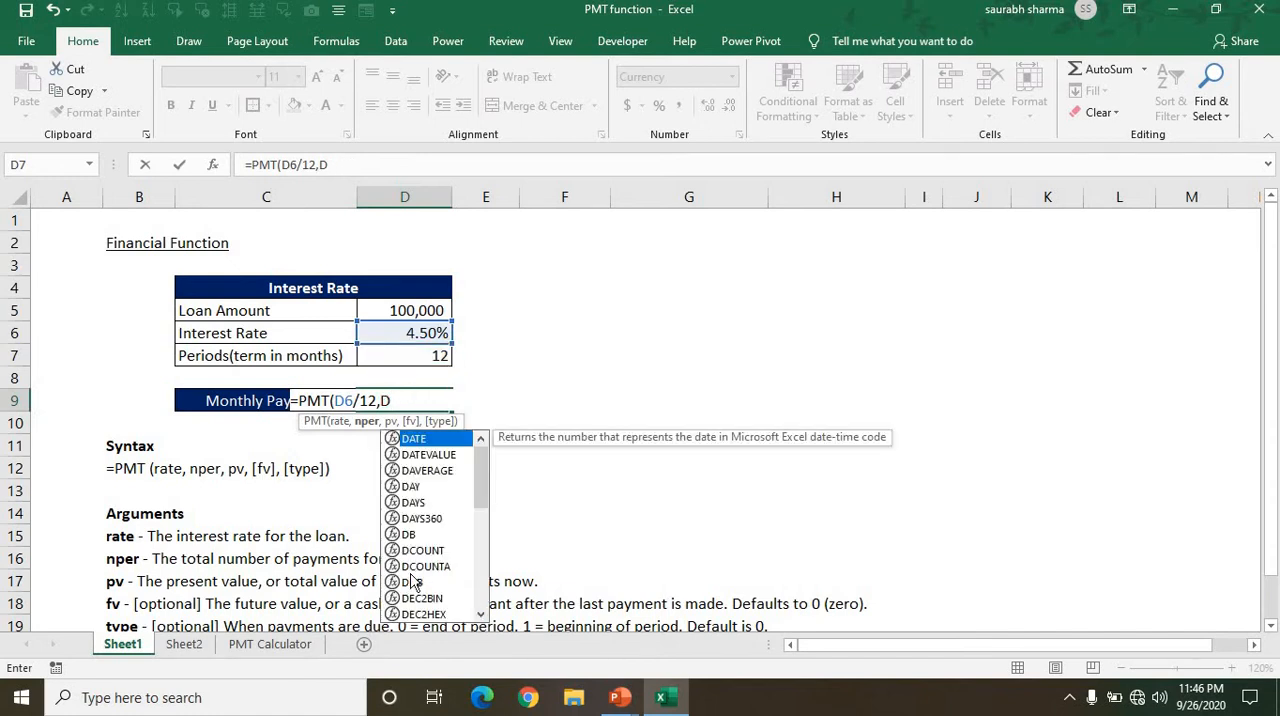
key(BackSpace)
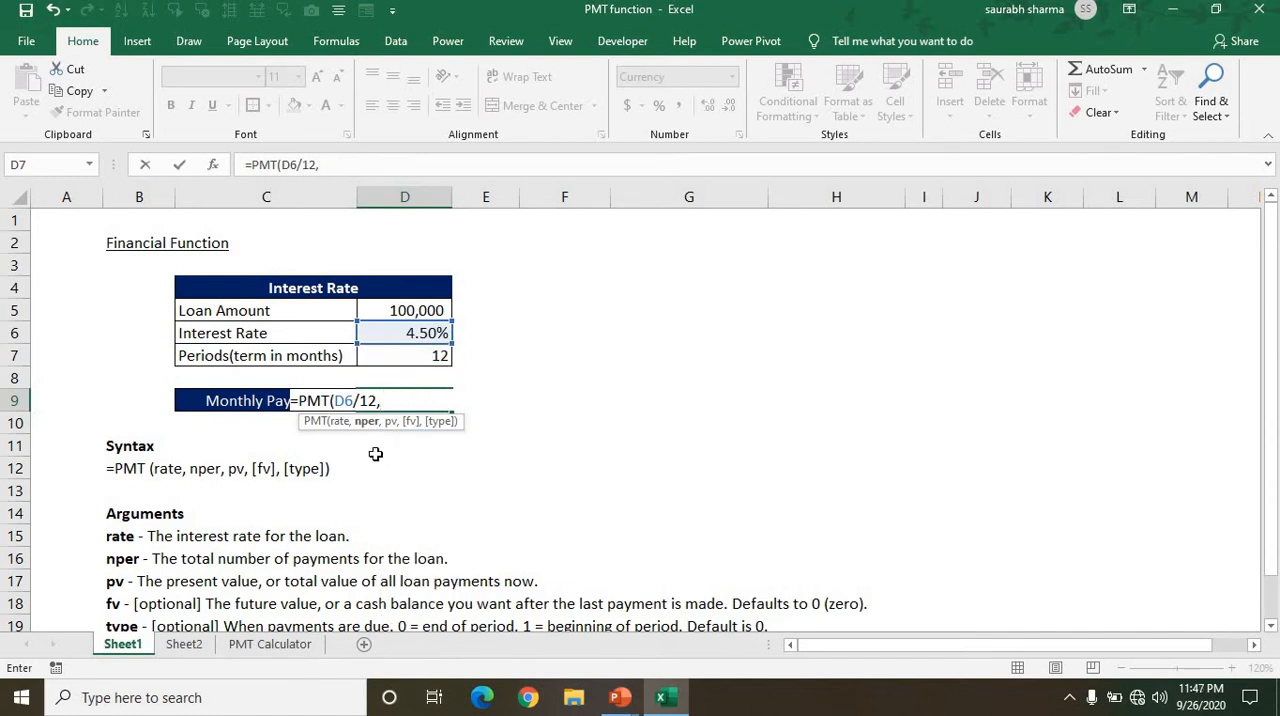
Complete the PMT formula in D9 with the period in D7 as nper and the loan amount in D5 as pv.
click(388, 357)
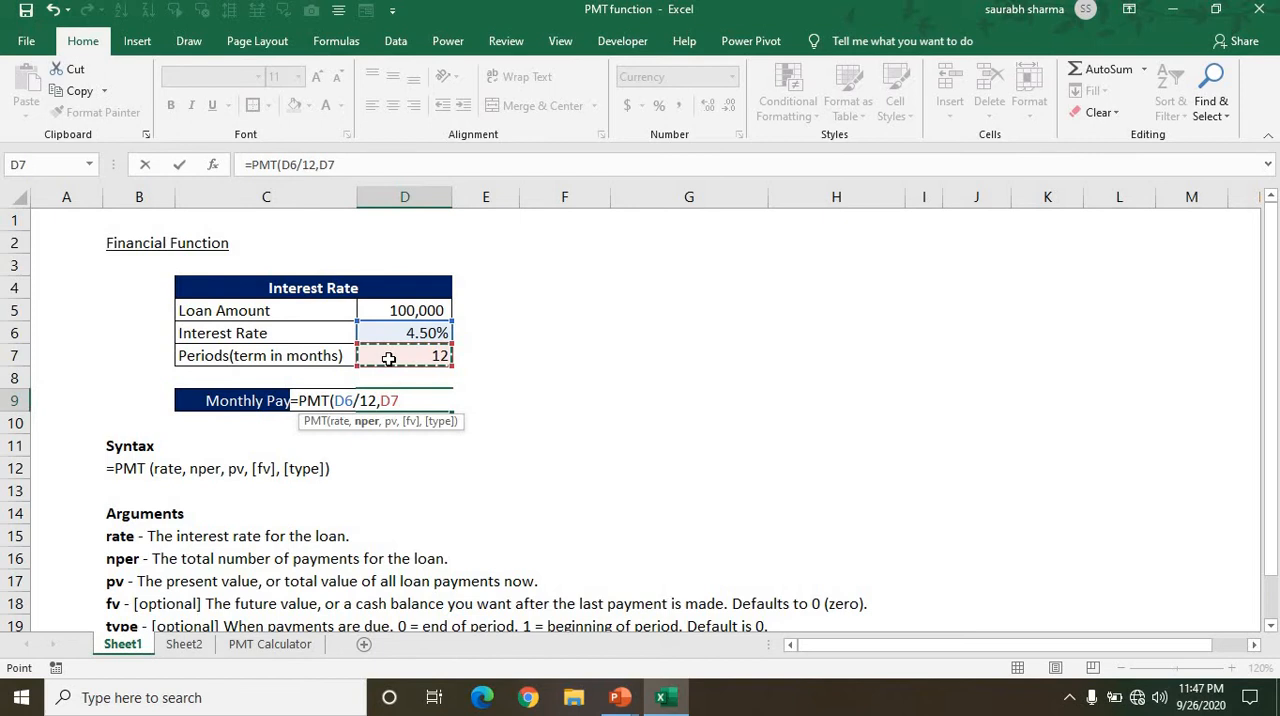
text(,)
key(Up)
key(Up)
key(Up)
key(Up)
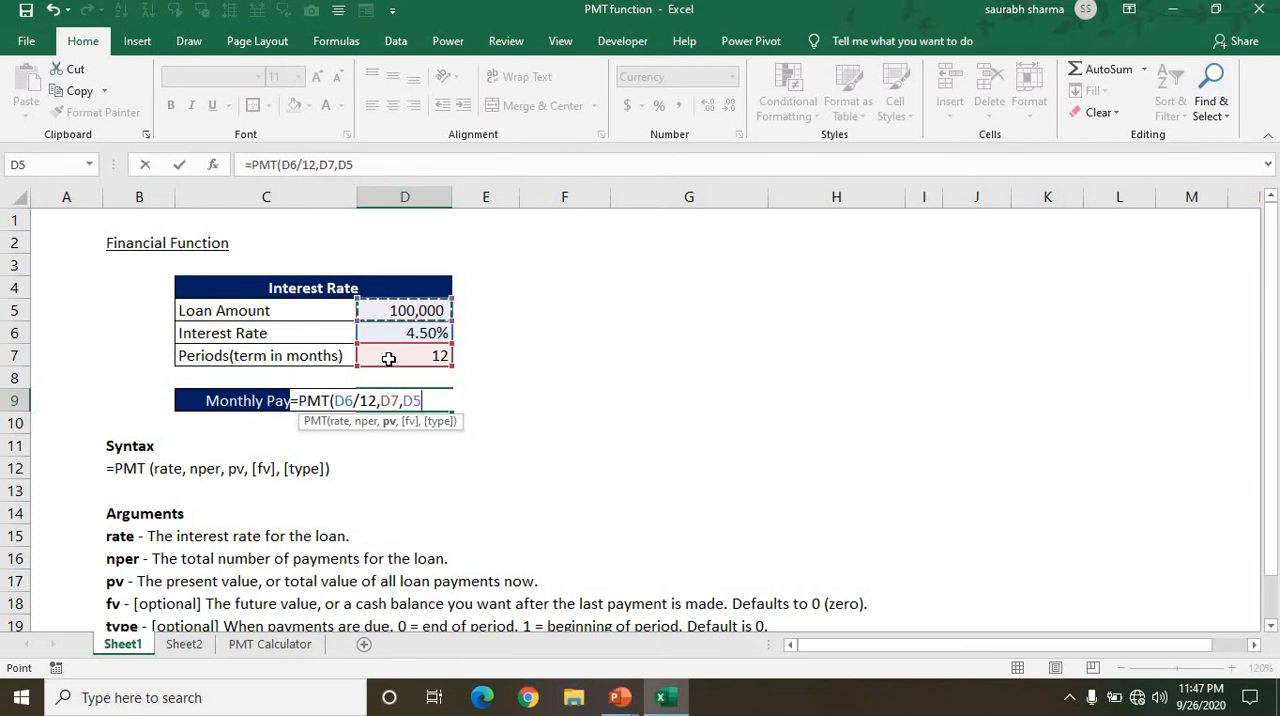
key(Return)
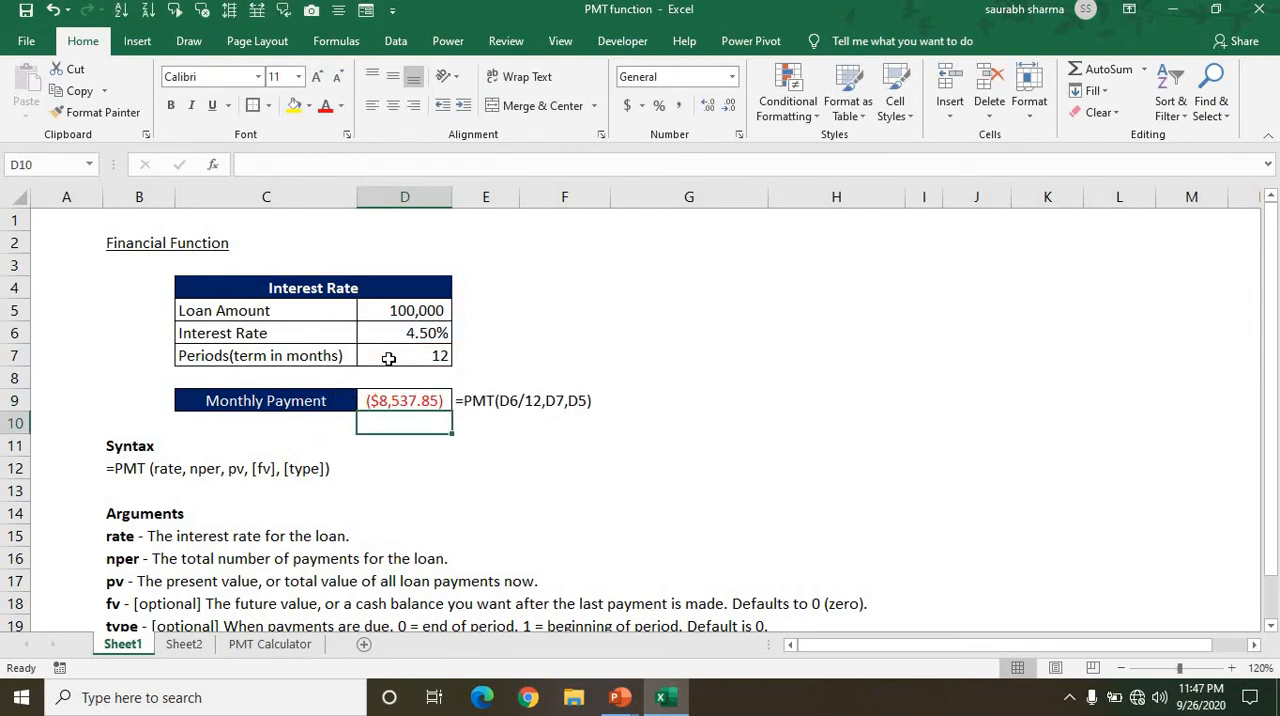
Try the General number format on the monthly payment in D9 and undo it.
key(Up)
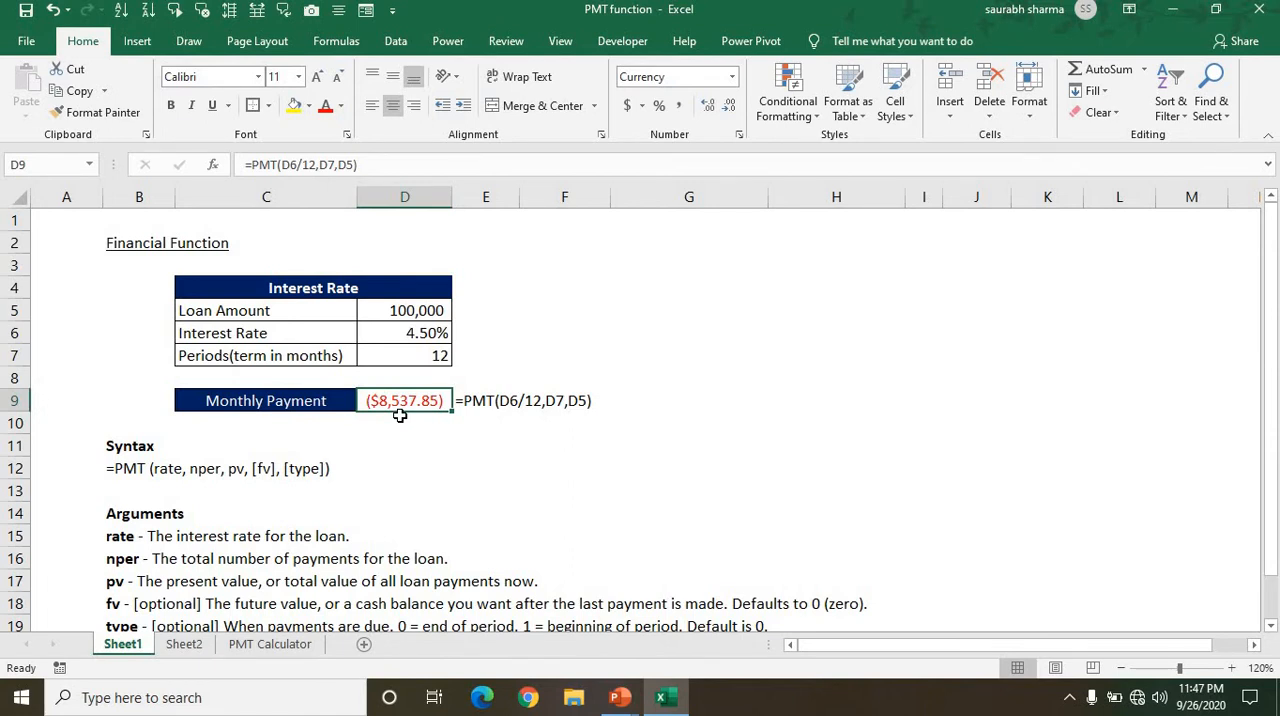
key(ctrl+shift+asciitilde)
key(ctrl+z)
key(Up)
key(Up)
key(Up)
key(Up)
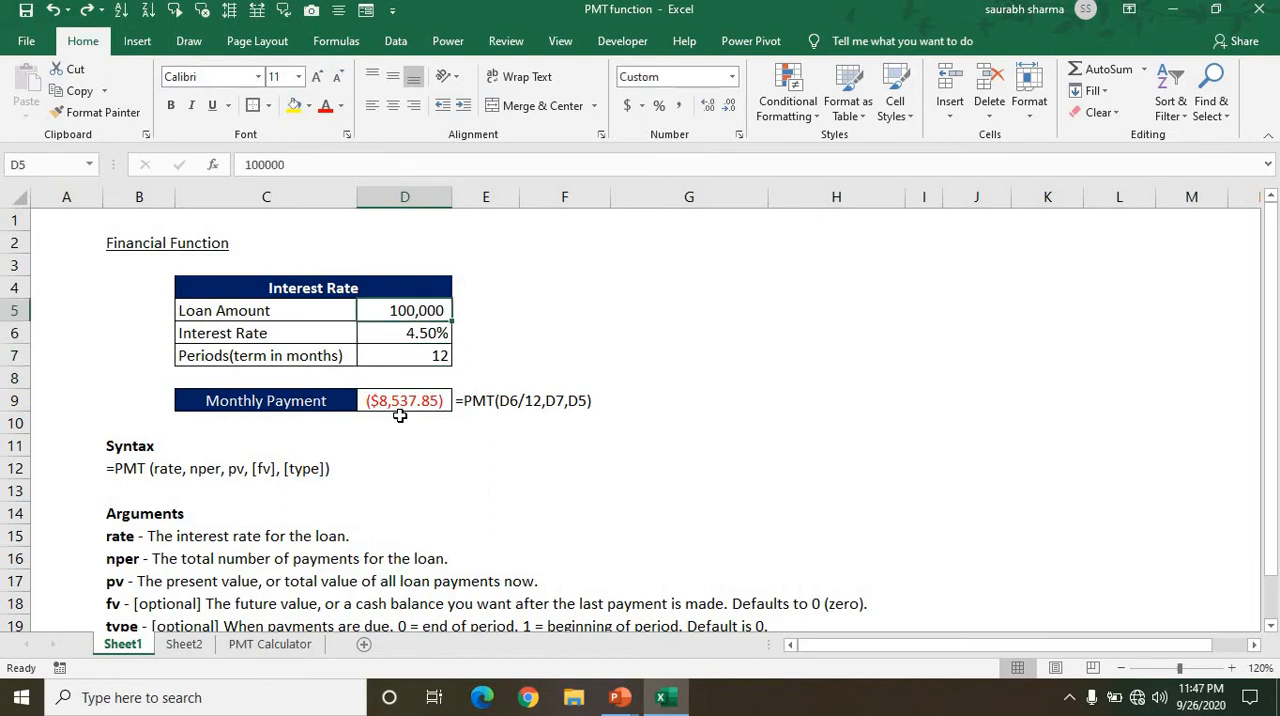
Calculate the total repayment in E7 with the formula =D7*D9, multiplying the periods by the monthly payment.
key(Down)
key(Right)
key(Down)
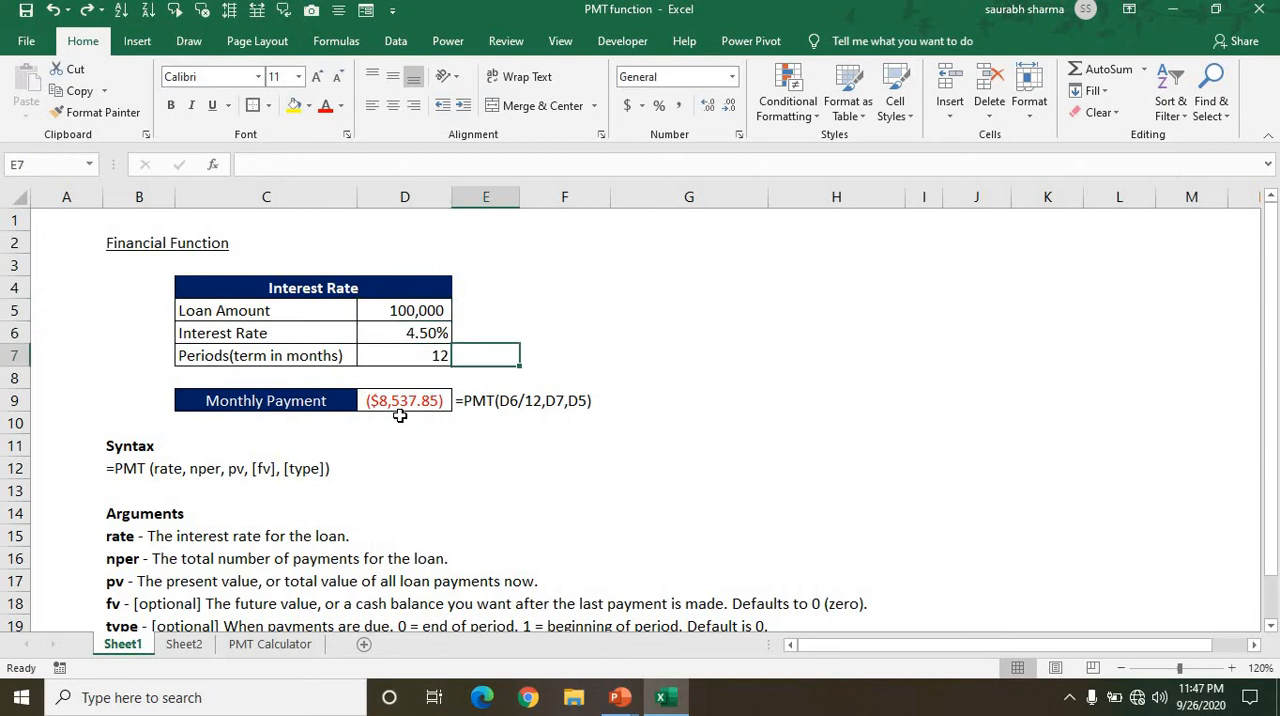
text(=)
key(Left)
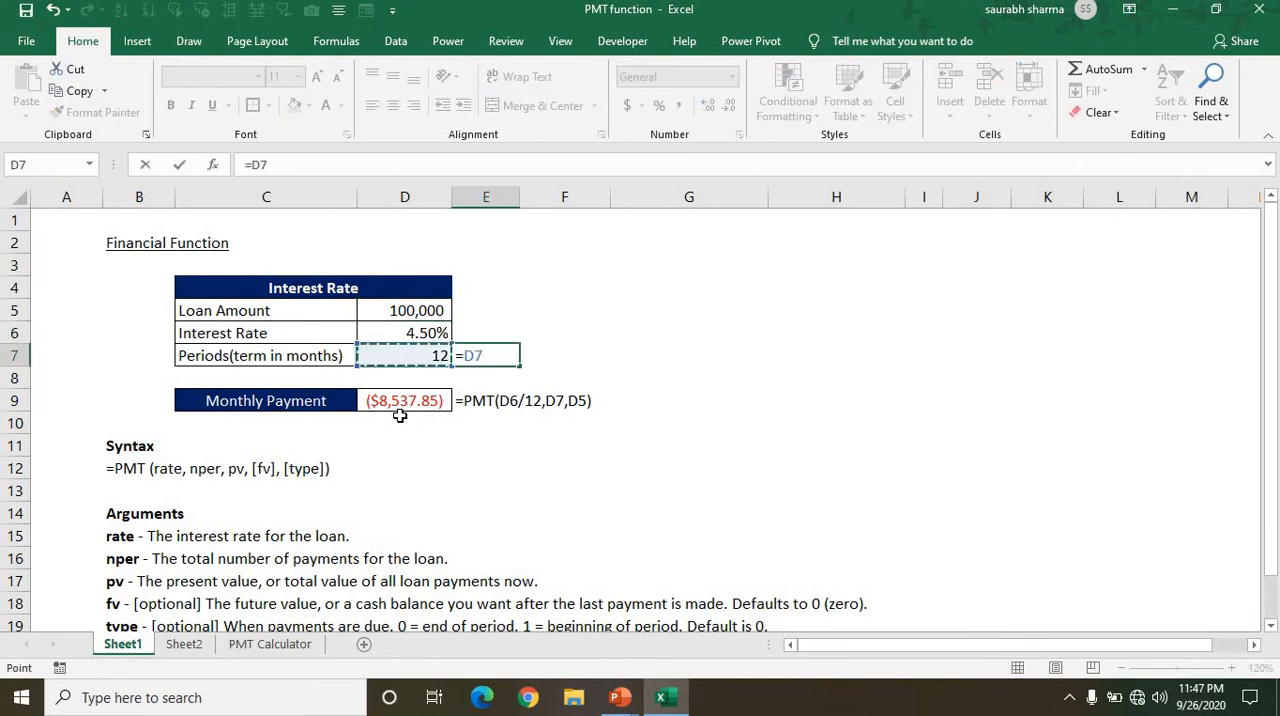
text(*)
key(Down)
key(Down)
key(Left)
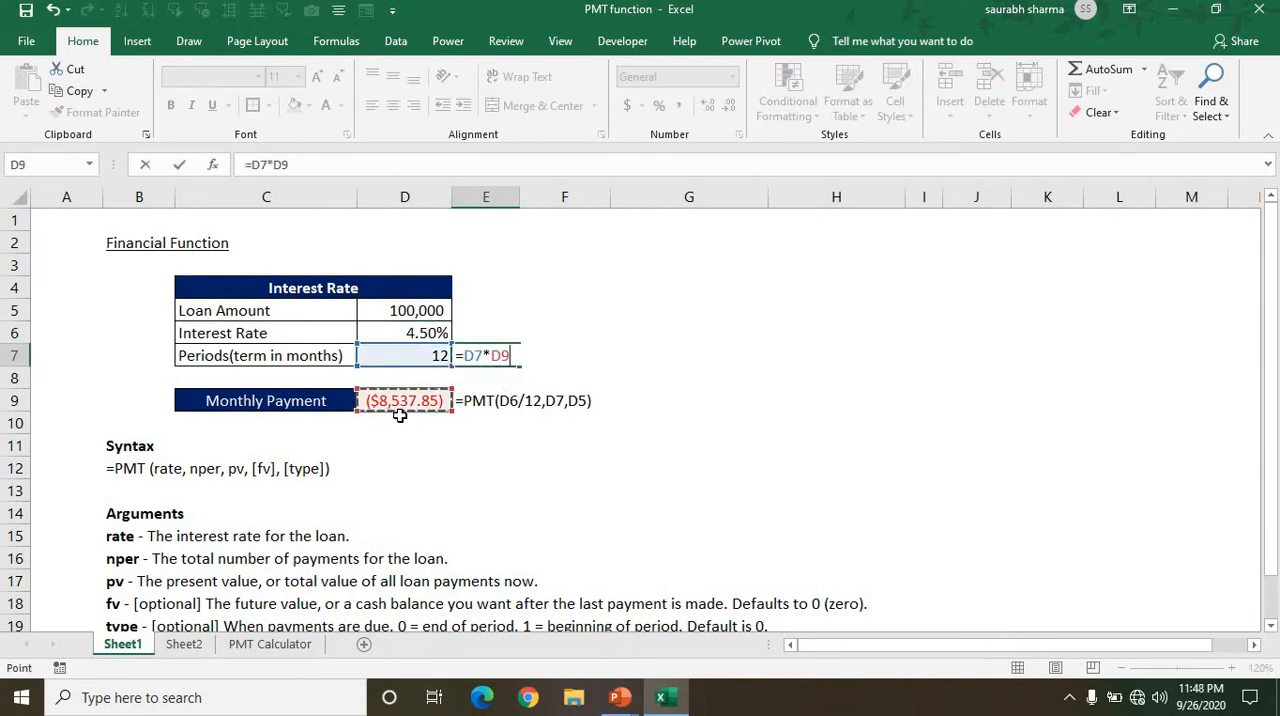
key(ctrl+Return)
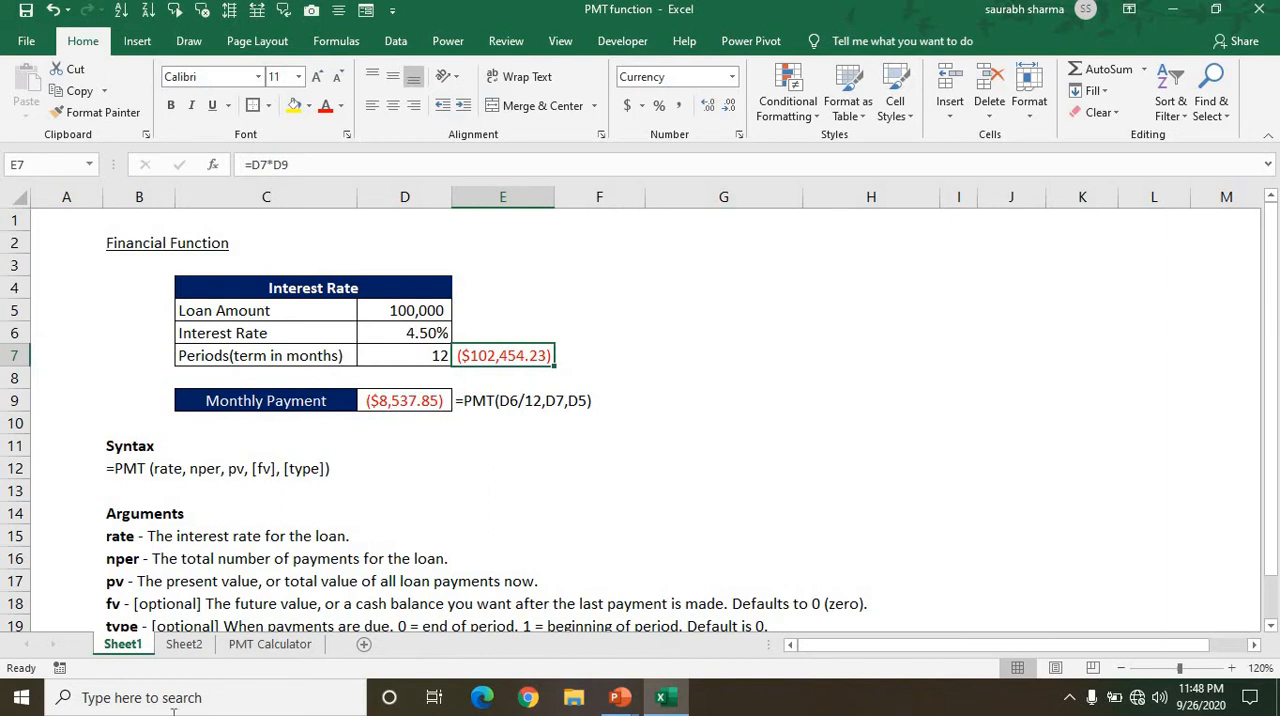
On Sheet2, set the When Payment are due value in D8 to 1 for payments at the beginning of the period.
click(185, 644)
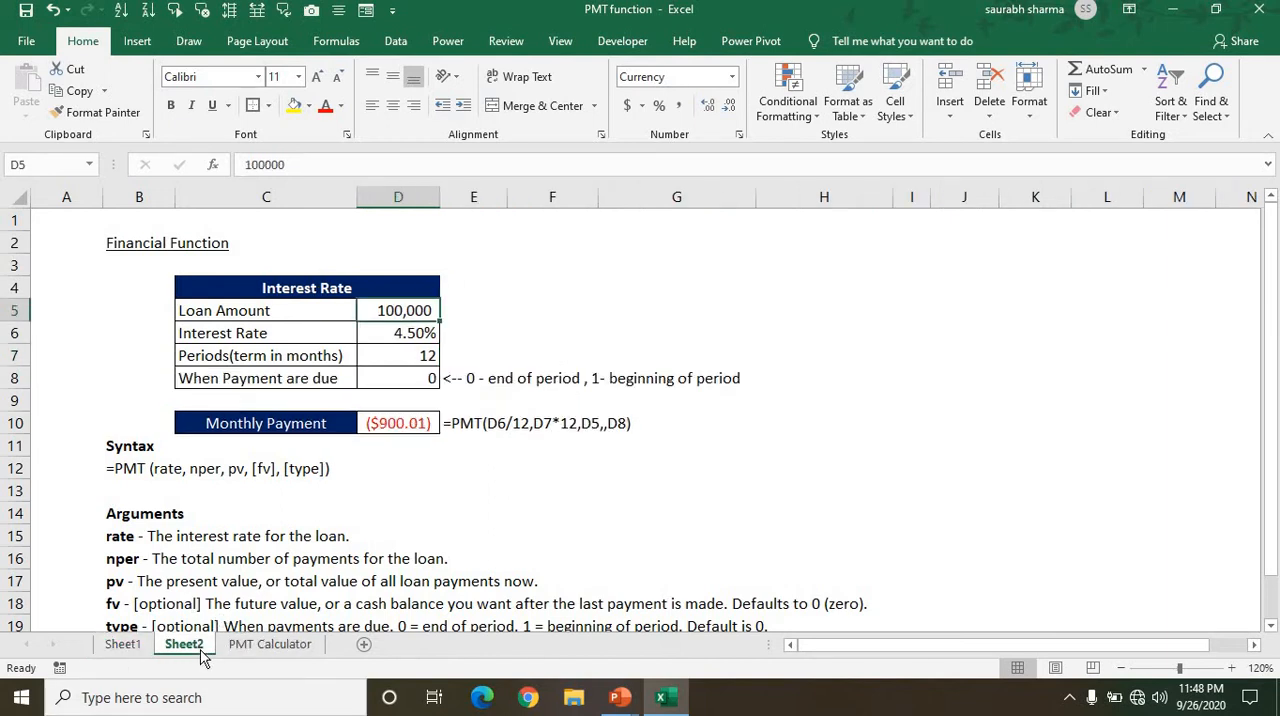
key(Down)
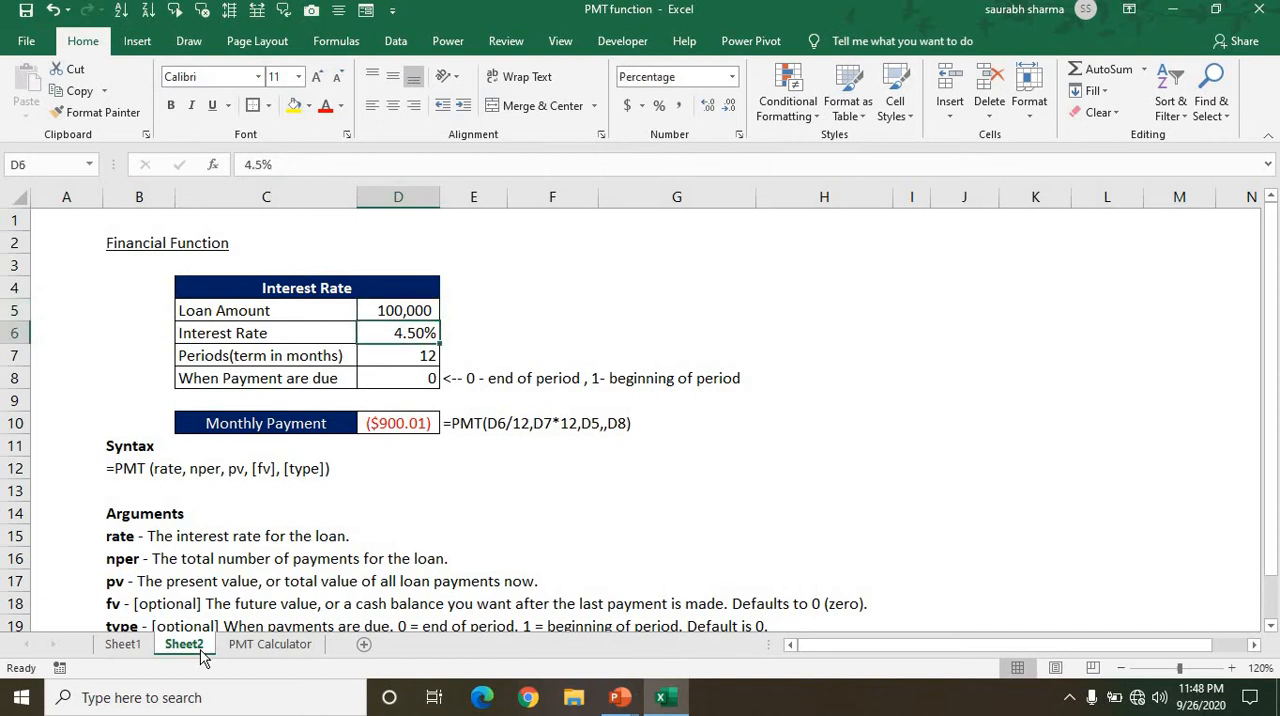
key(Up)
key(Down)
key(Down)
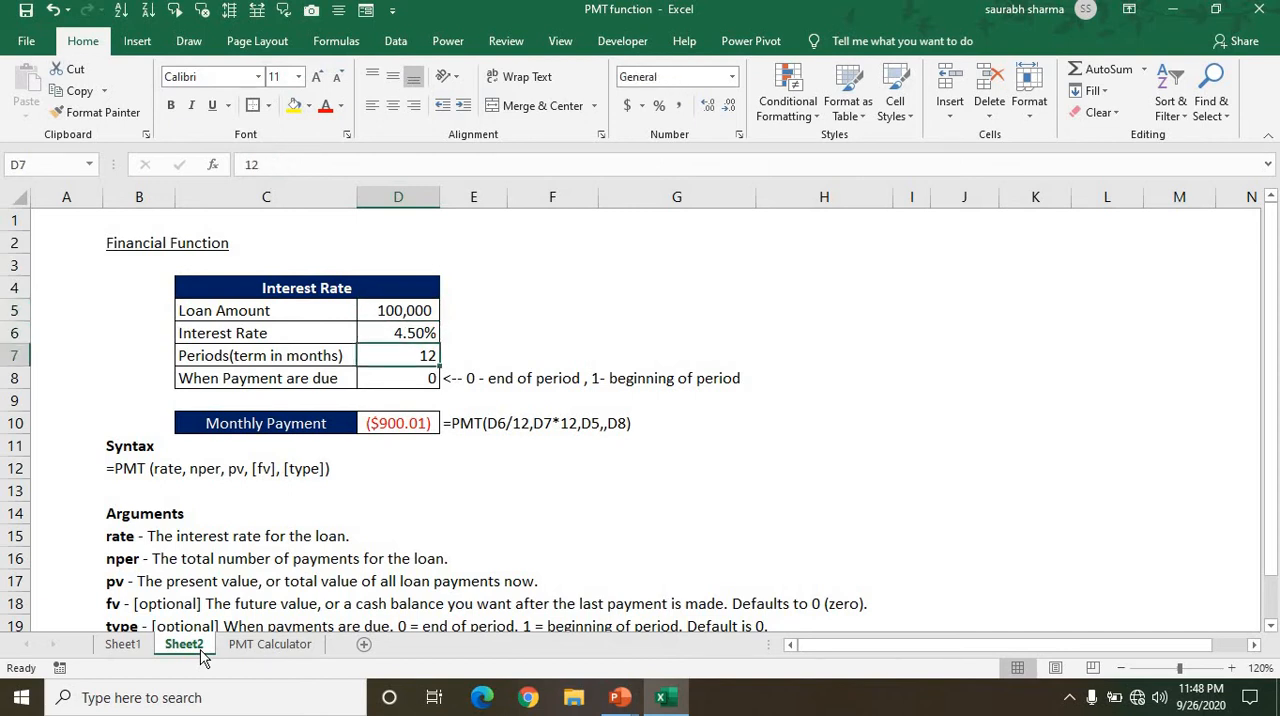
key(Down)
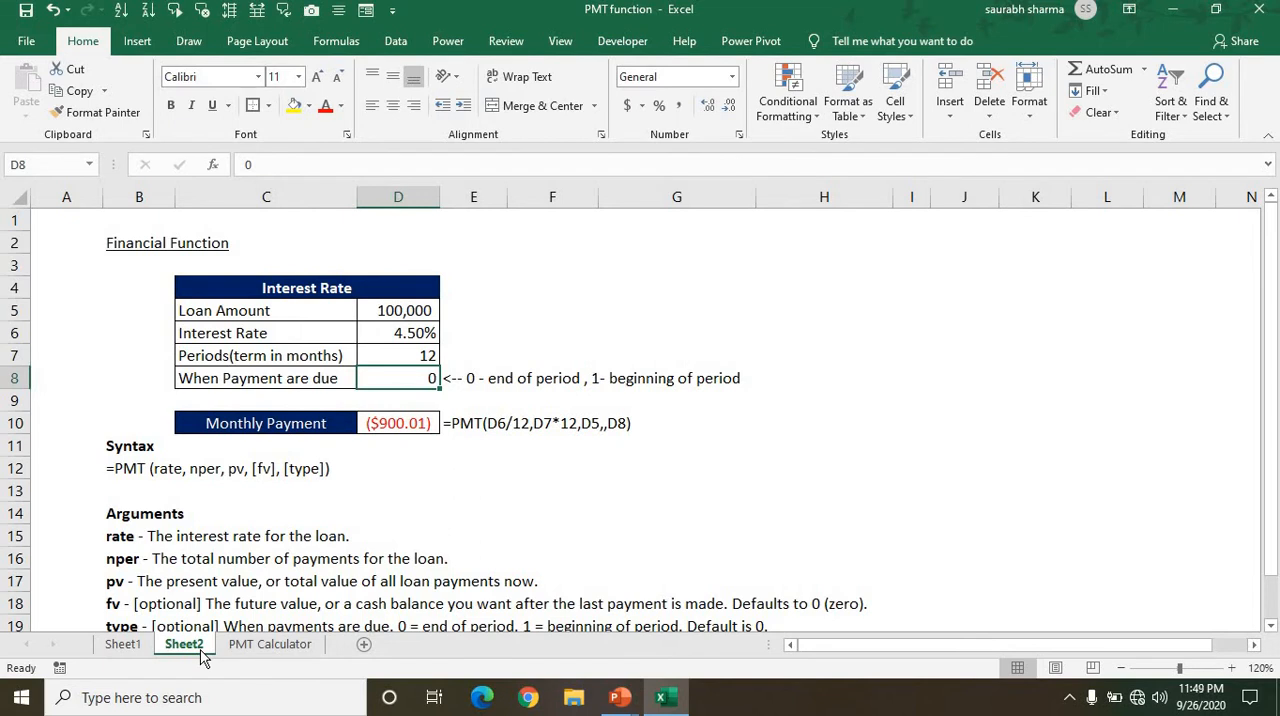
key(Down)
key(Up)
key(Up)
key(Down)
text(1)
key(Return)
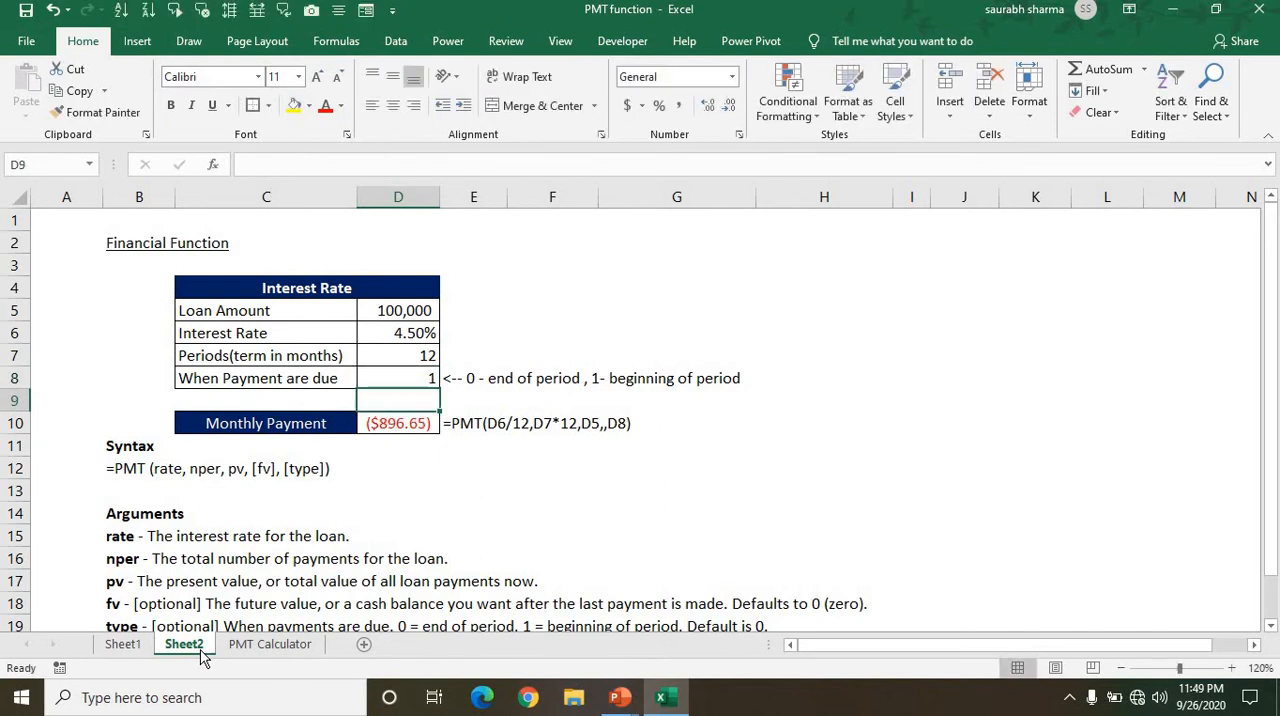
Clear the existing Monthly Payment formula from D10 on Sheet2.
key(Up)
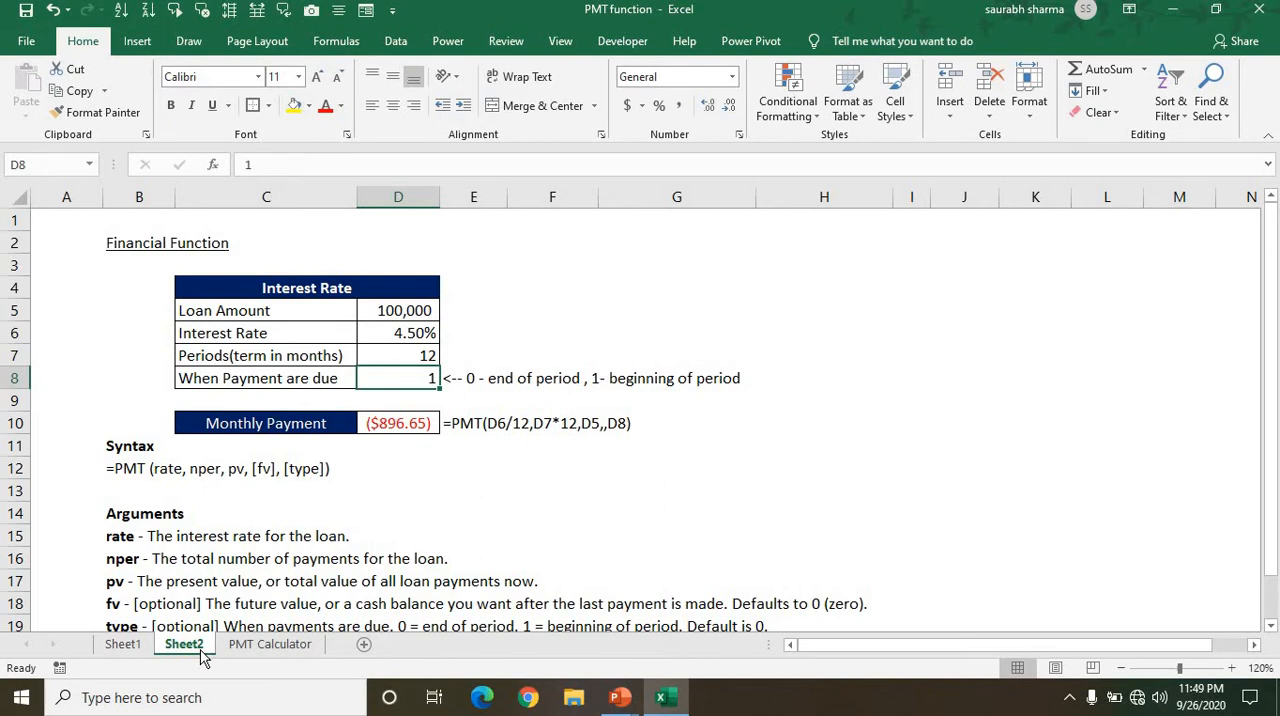
key(Down)
key(Down)
key(Delete)
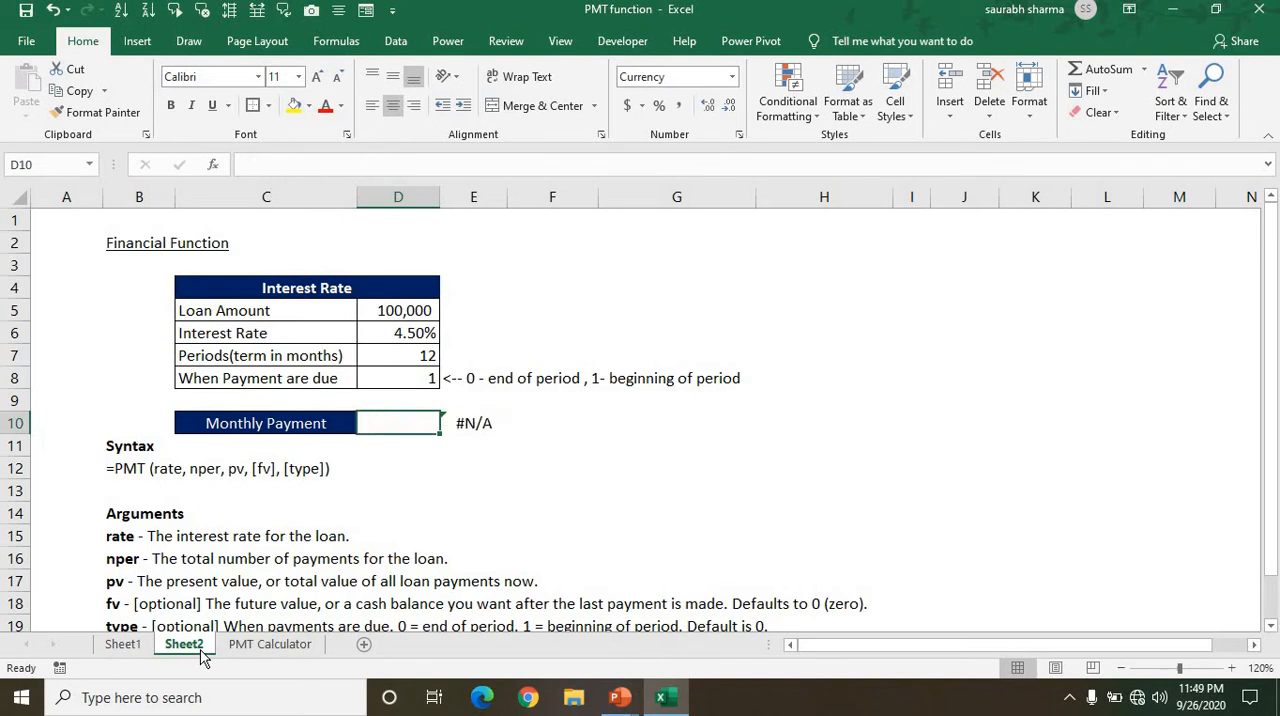
Start a new PMT formula in D10 with D6/12 as the rate argument.
text(=p)
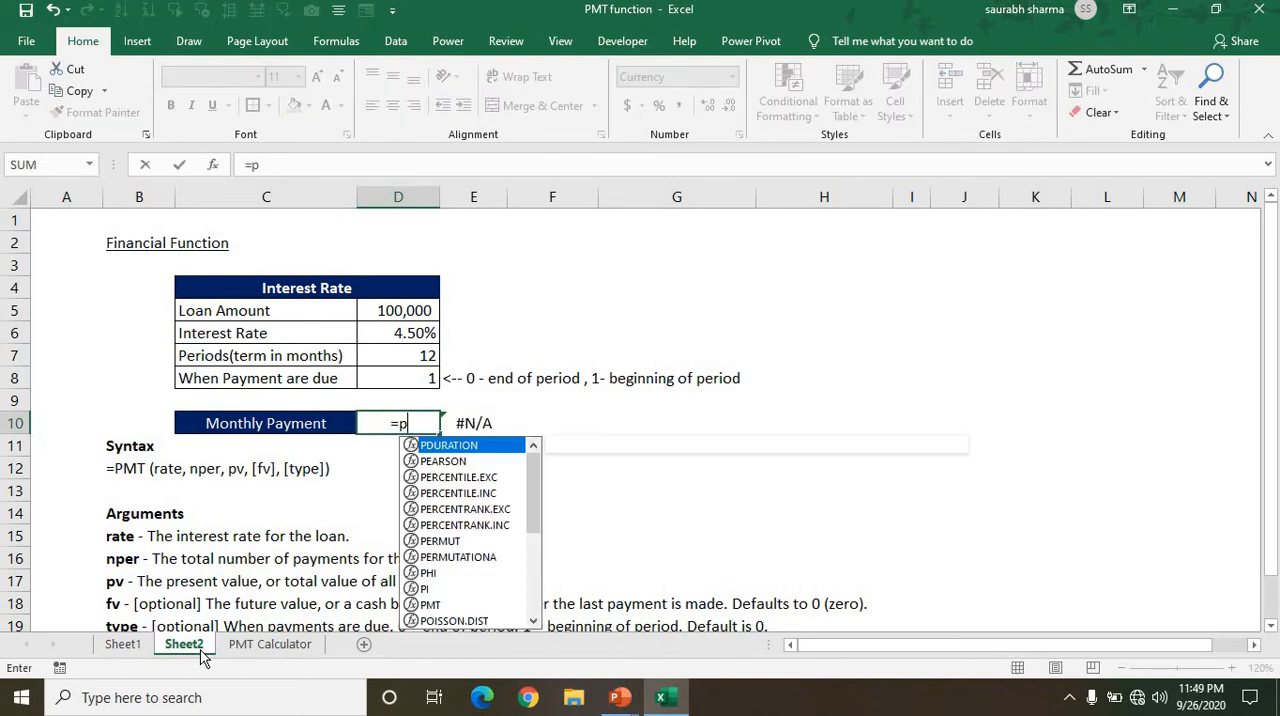
text(mt()
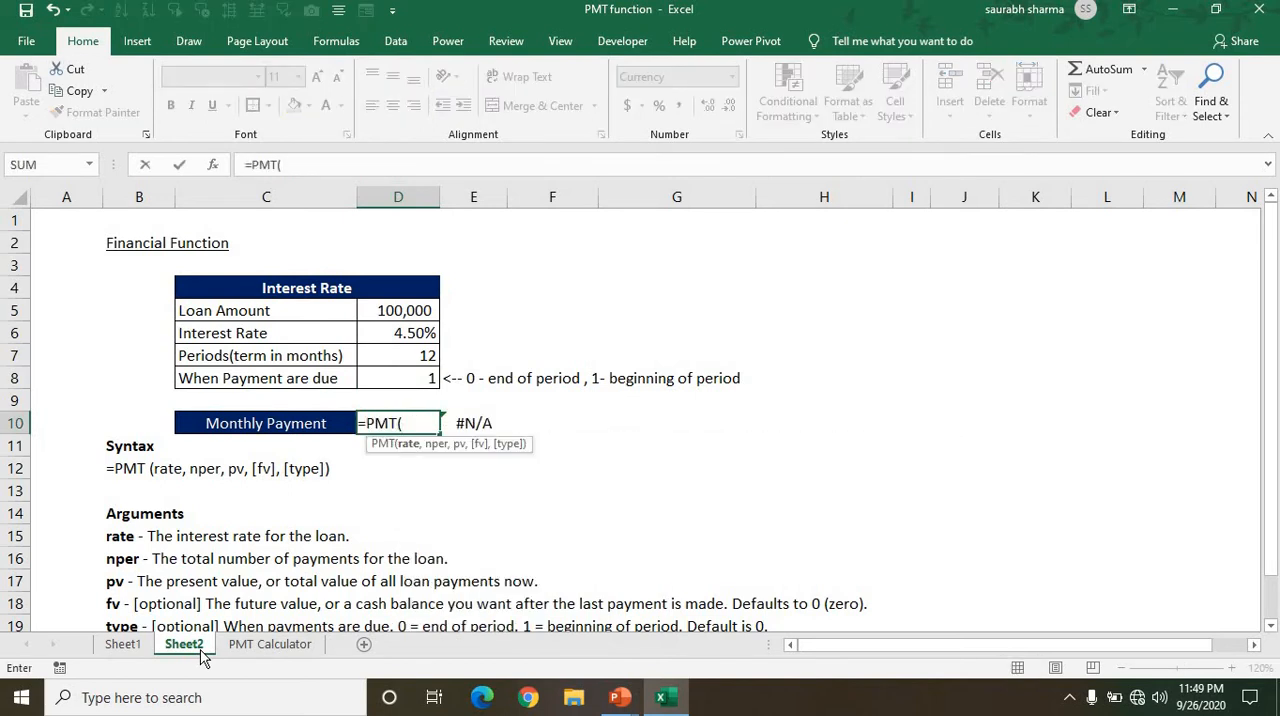
key(Up)
key(Up)
key(Up)
key(Up)
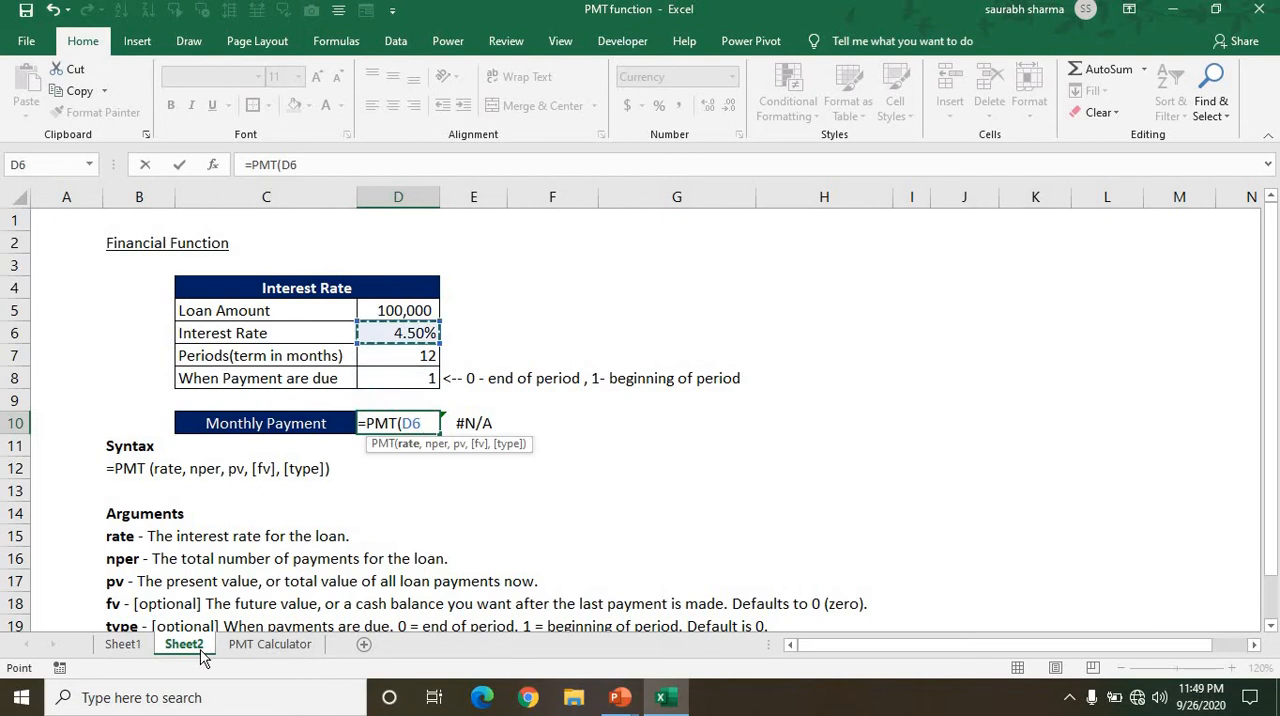
text(/)
text(12)
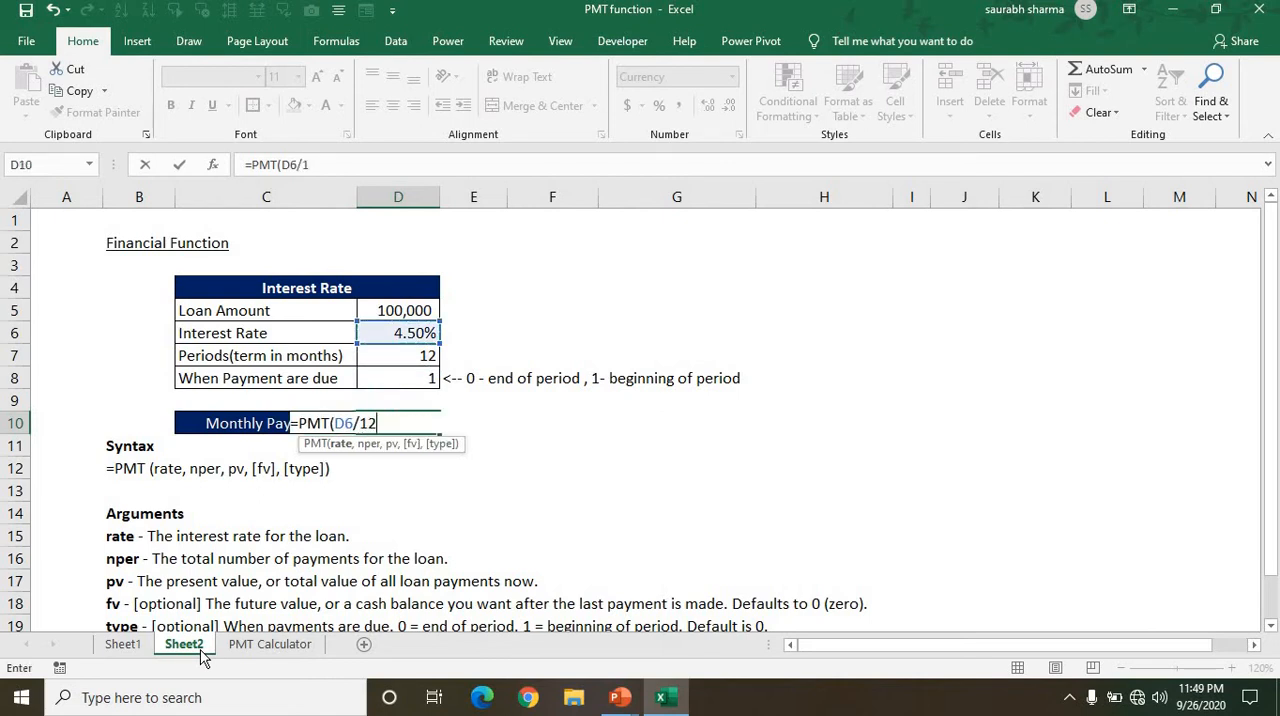
text(,)
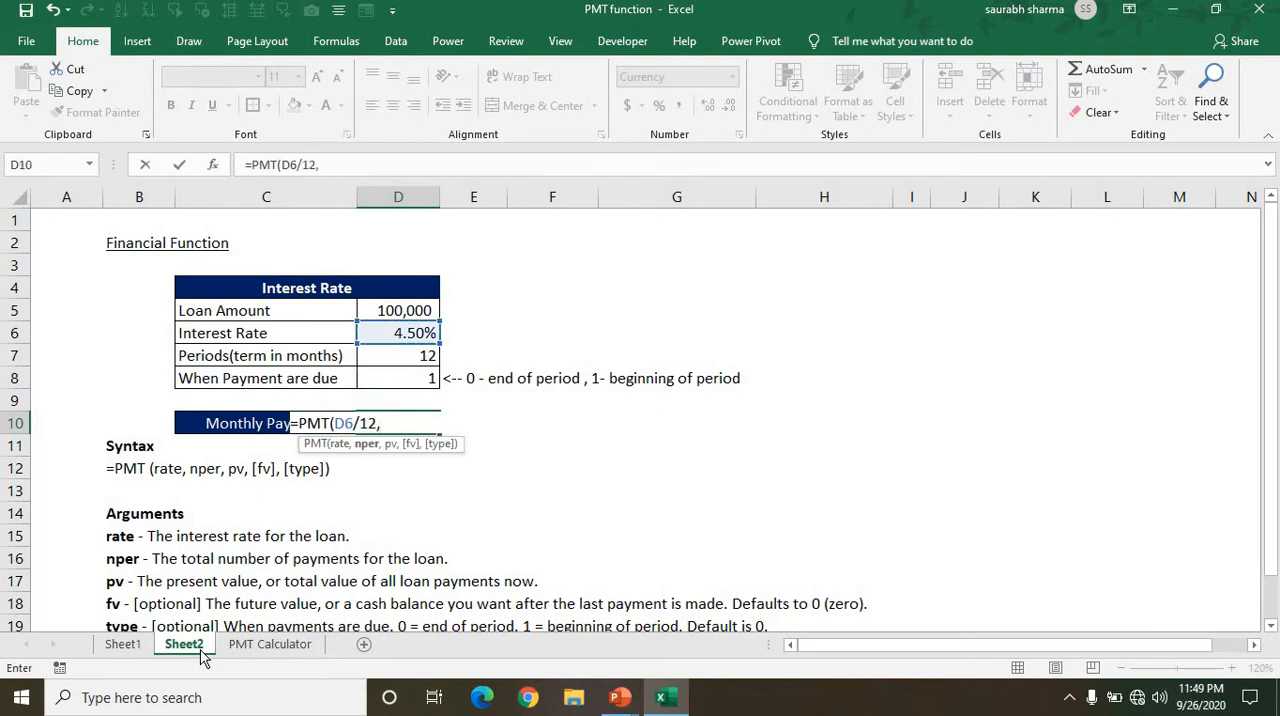
Continue the PMT formula in D10 with D7 as the nper argument and D5 as the pv argument.
key(Up)
key(Up)
key(Up)
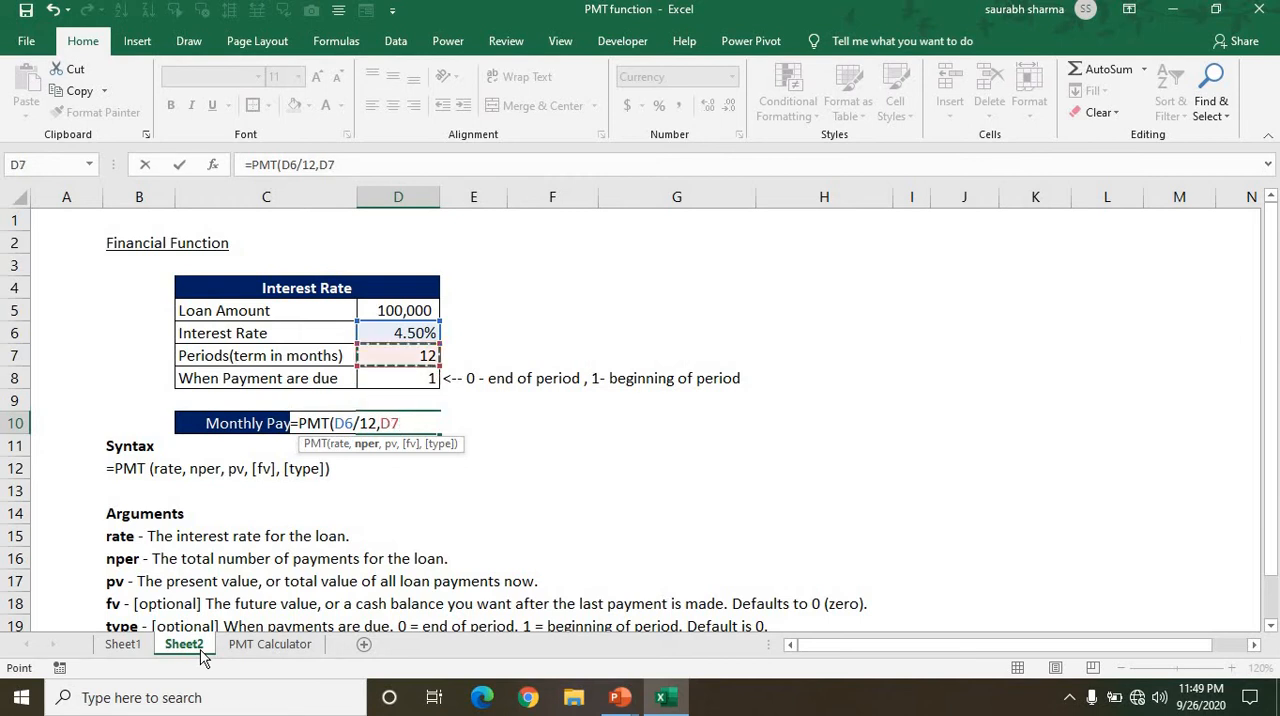
text(,)
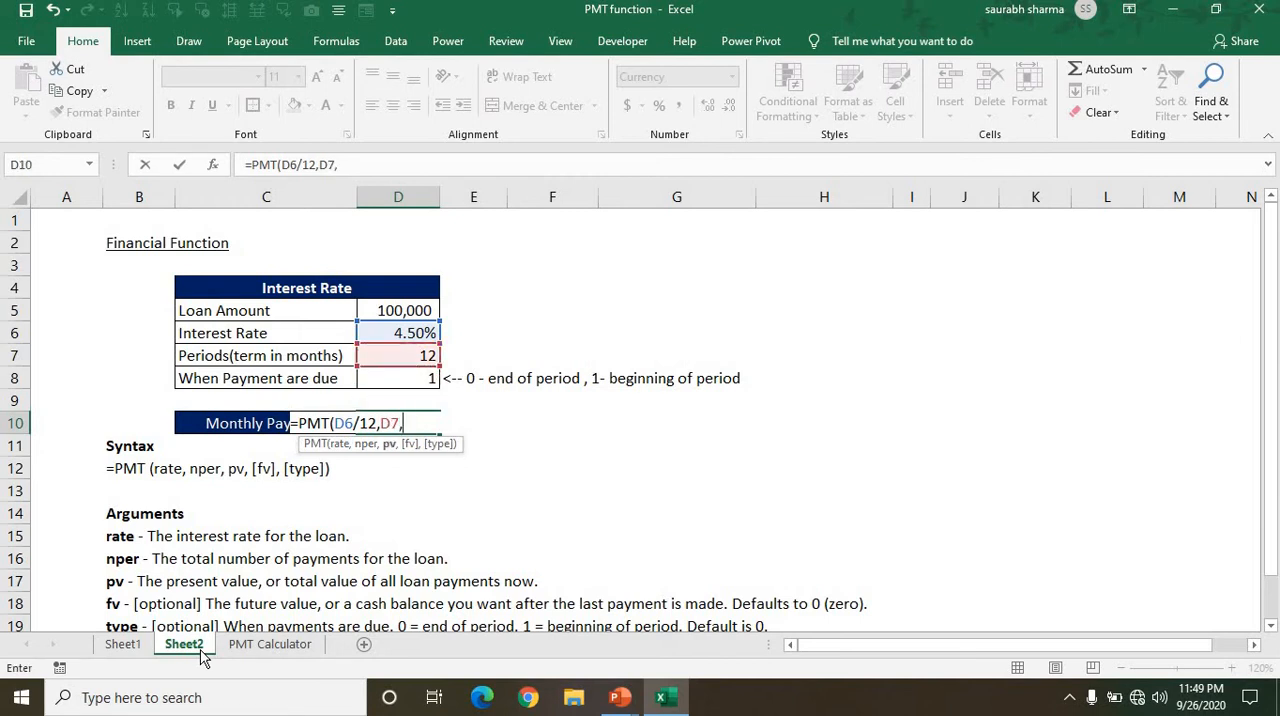
key(Up)
key(Up)
key(Up)
key(Up)
key(Up)
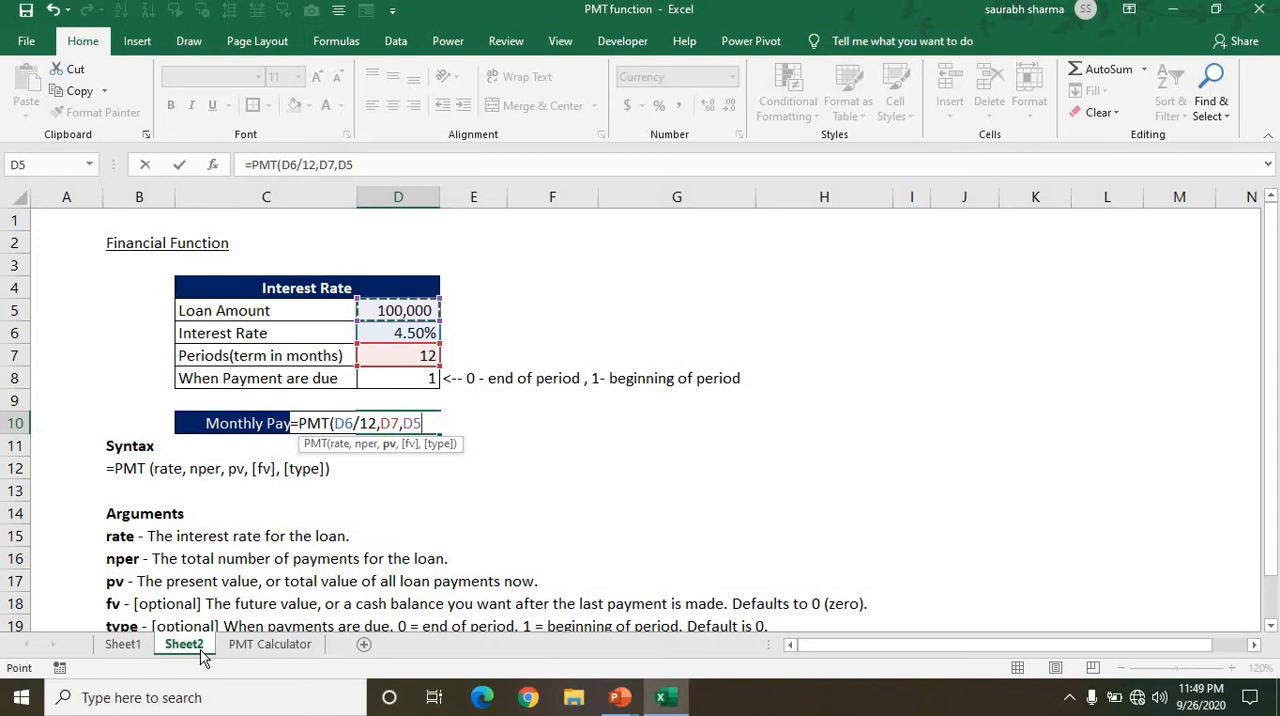
text(,)
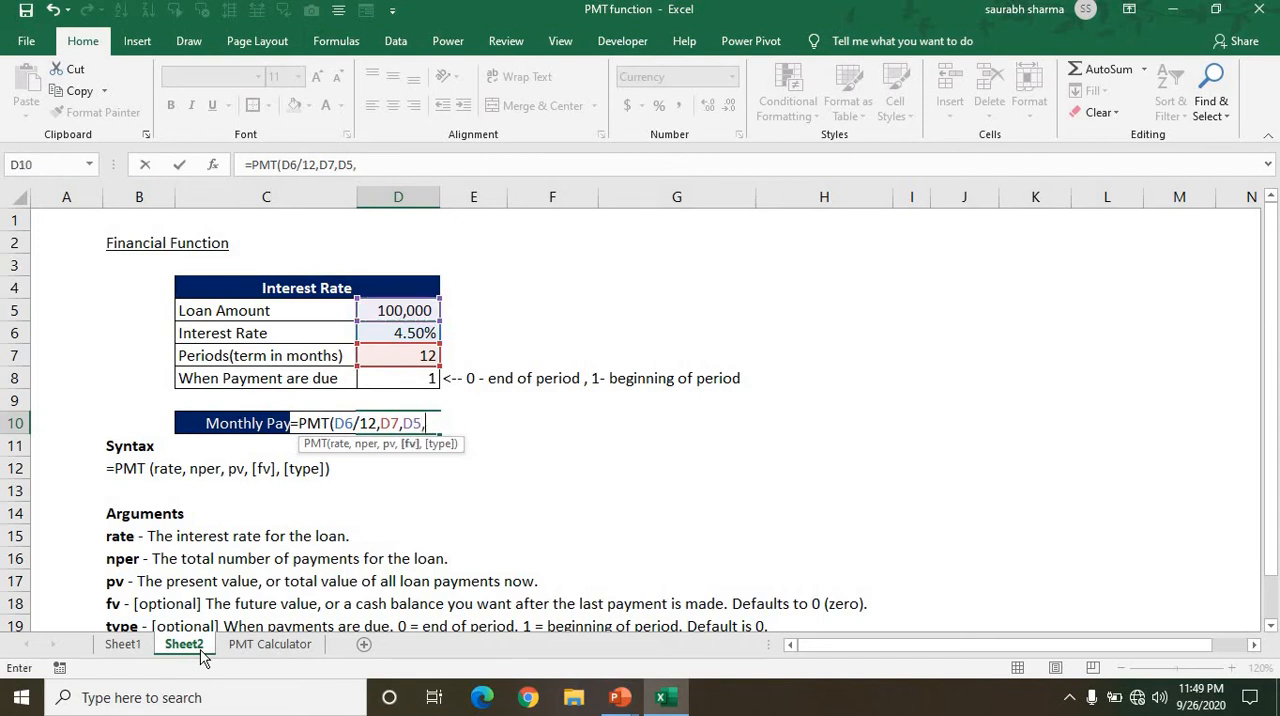
text(,)
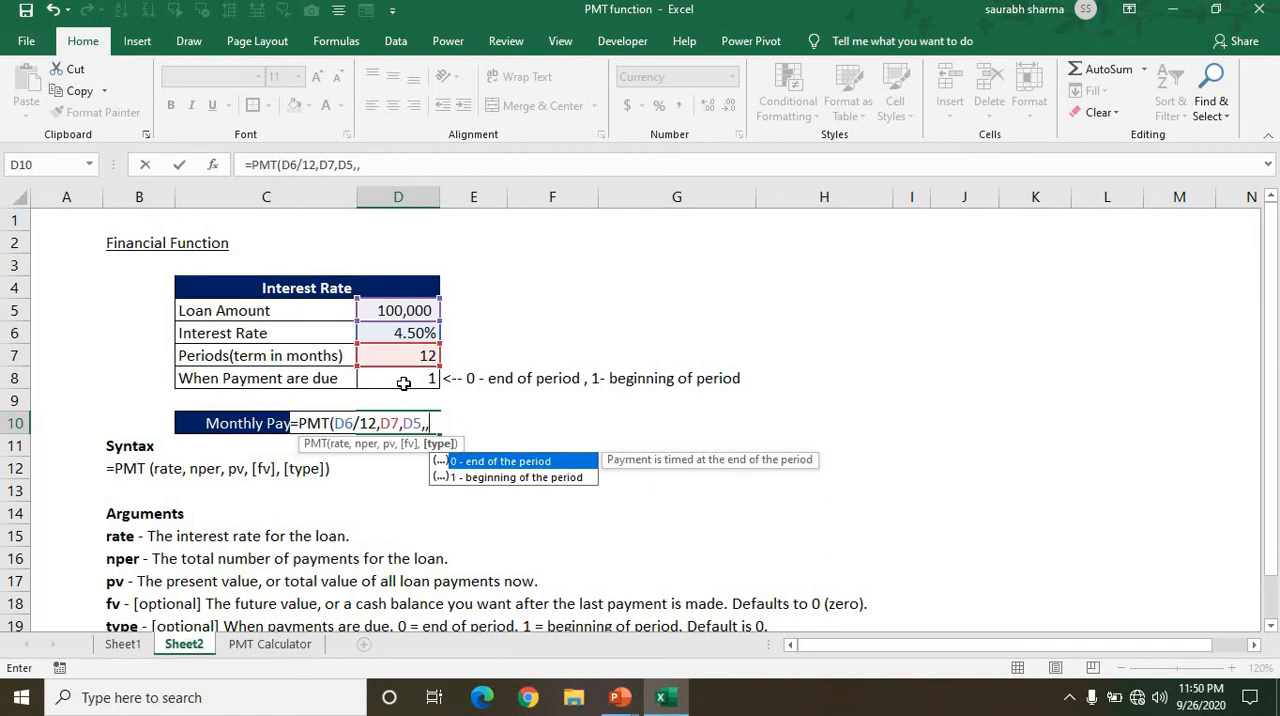
Leave the fv argument empty, use D8 as the type argument and enter the finished PMT formula in D10.
click(404, 383)
text())
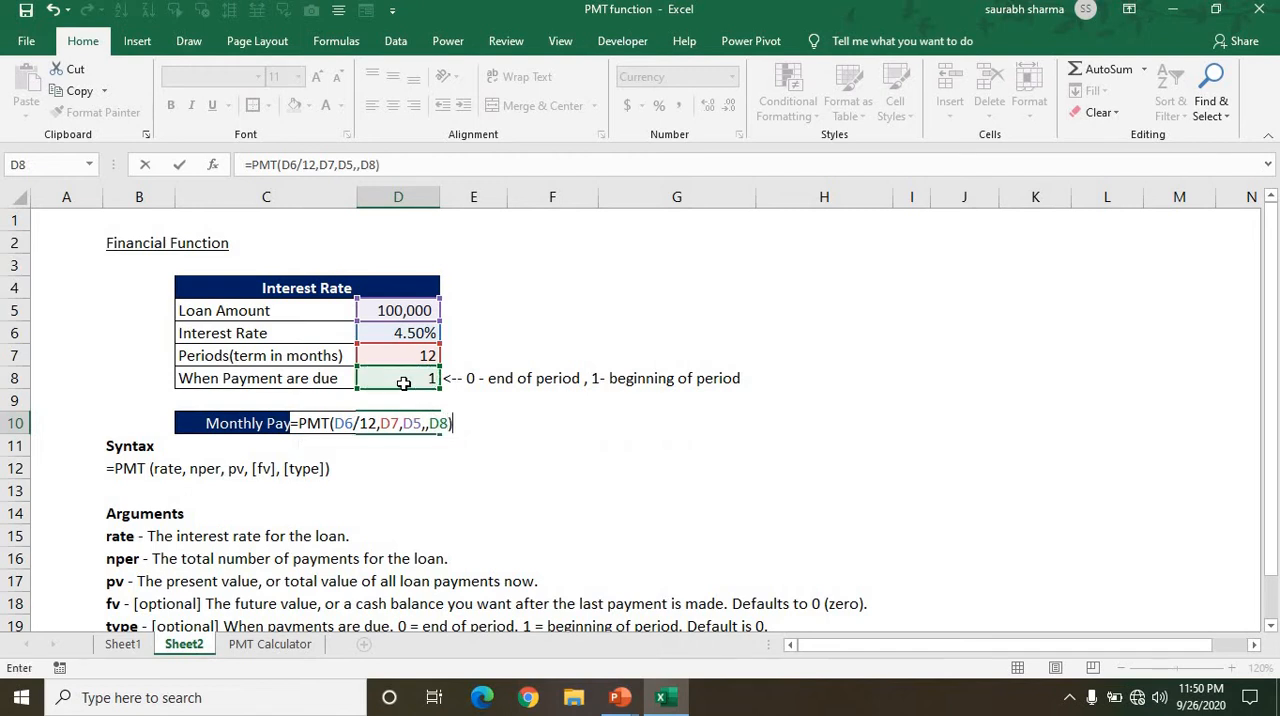
key(Return)
AutoFit the width of column D to the Monthly Payment value in D10.
key(Up)
key(F2)
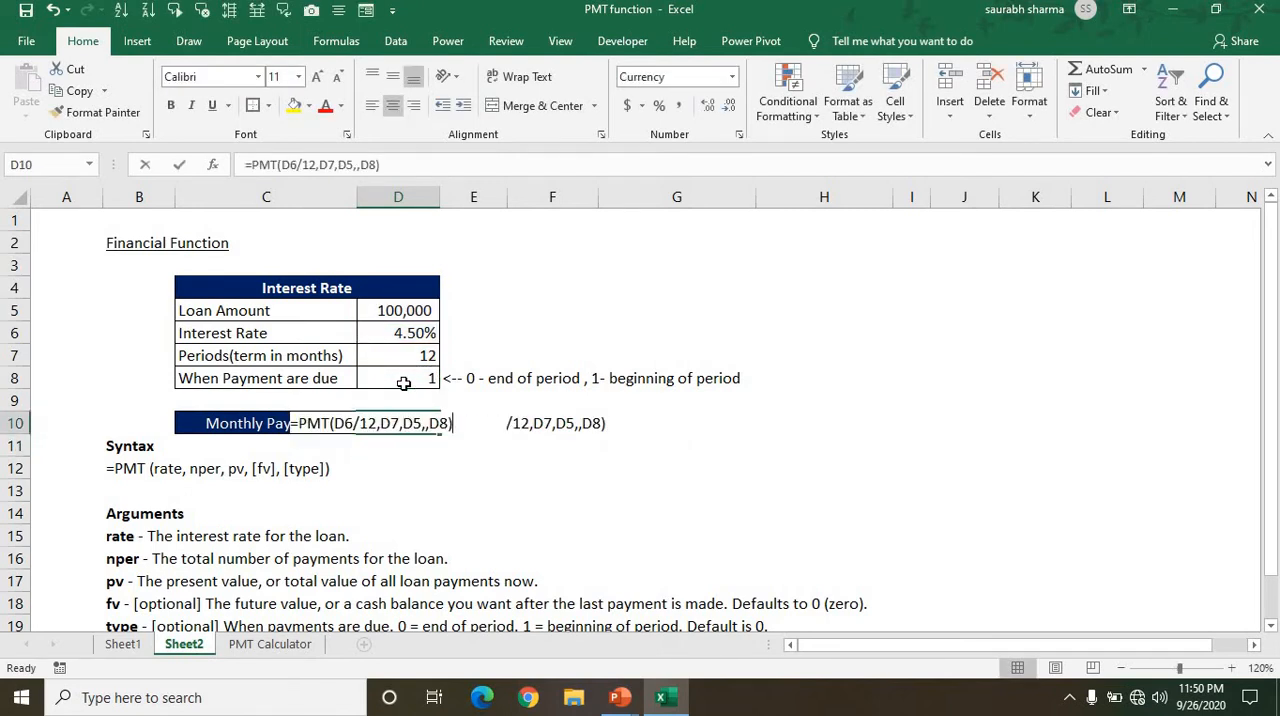
key(Escape)
key(alt+h)
key(o)
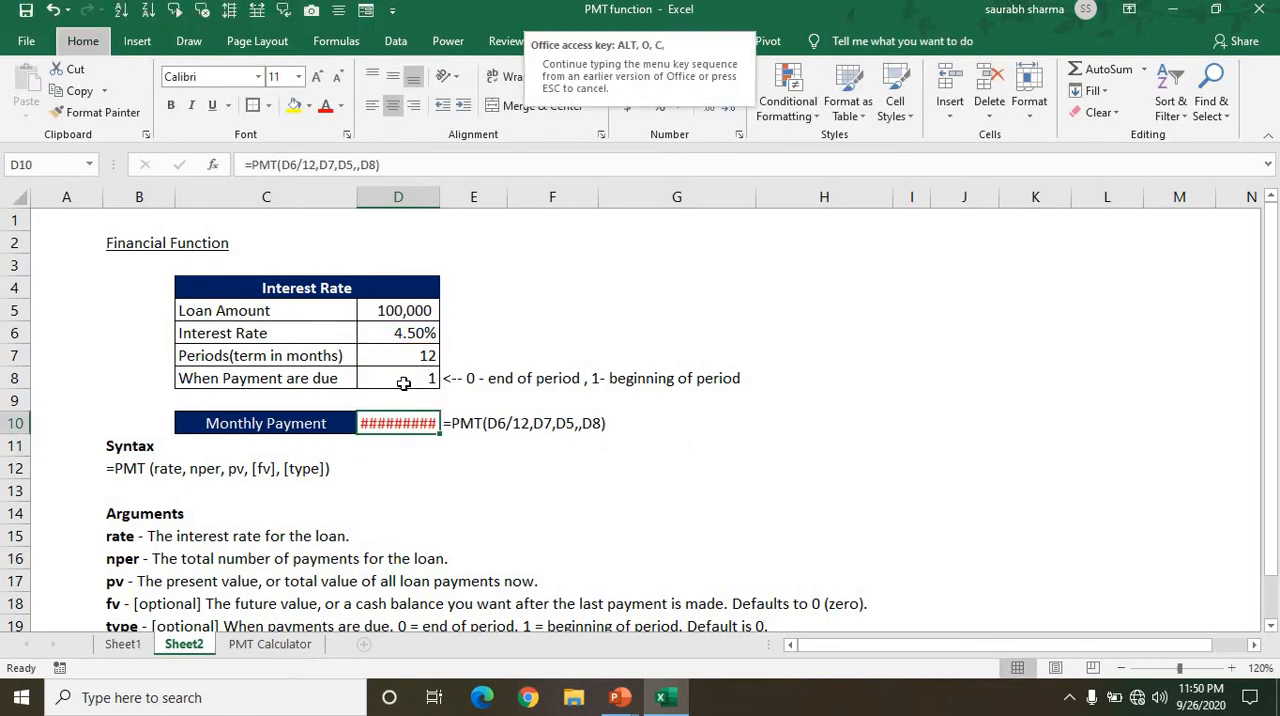
key(i)
Review the loan amount, interest rate, periods and payment-due inputs in D5:D8 together with the Monthly Payment in D10.
click(403, 383)
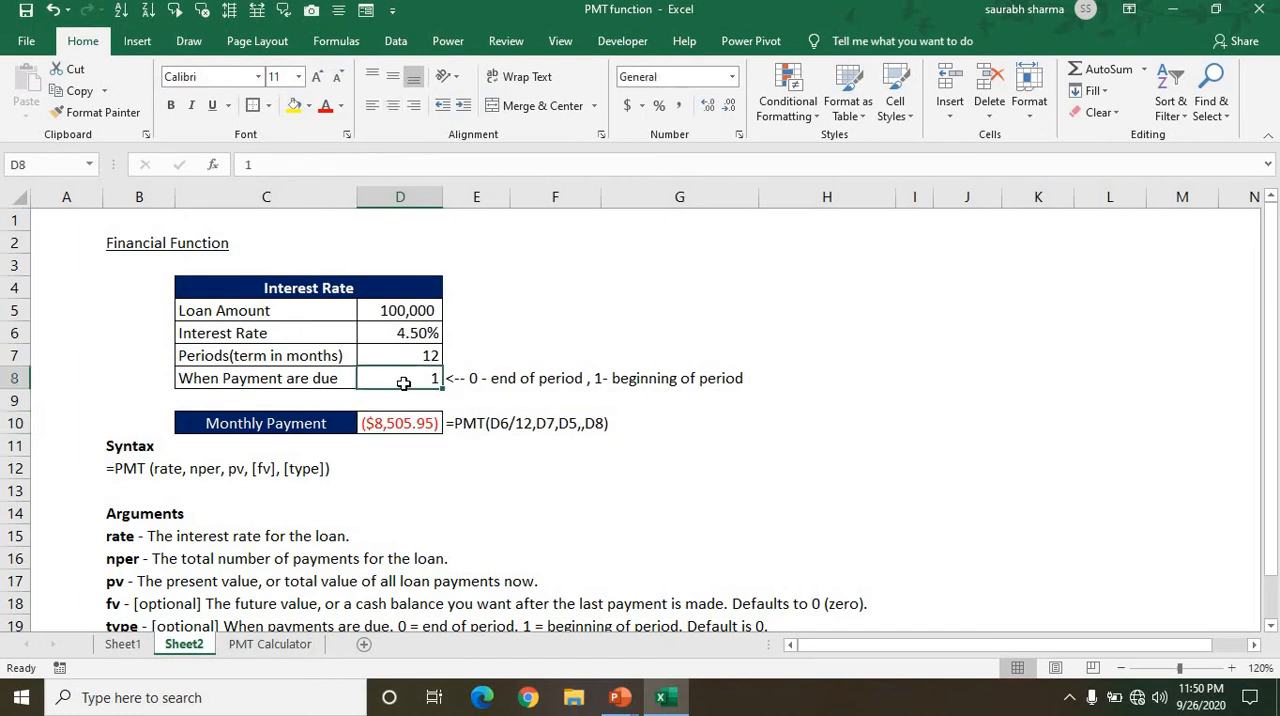
key(Down)
key(Down)
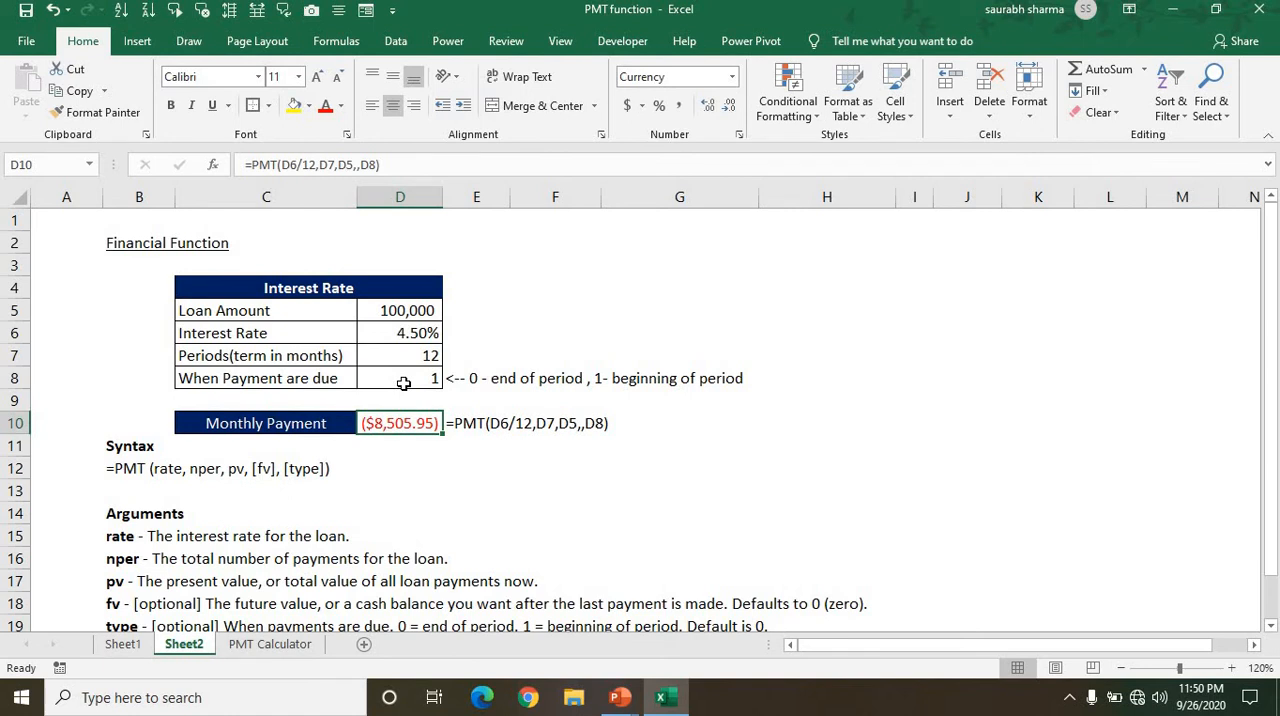
key(Up)
key(Up)
key(Up)
key(Up)
key(Up)
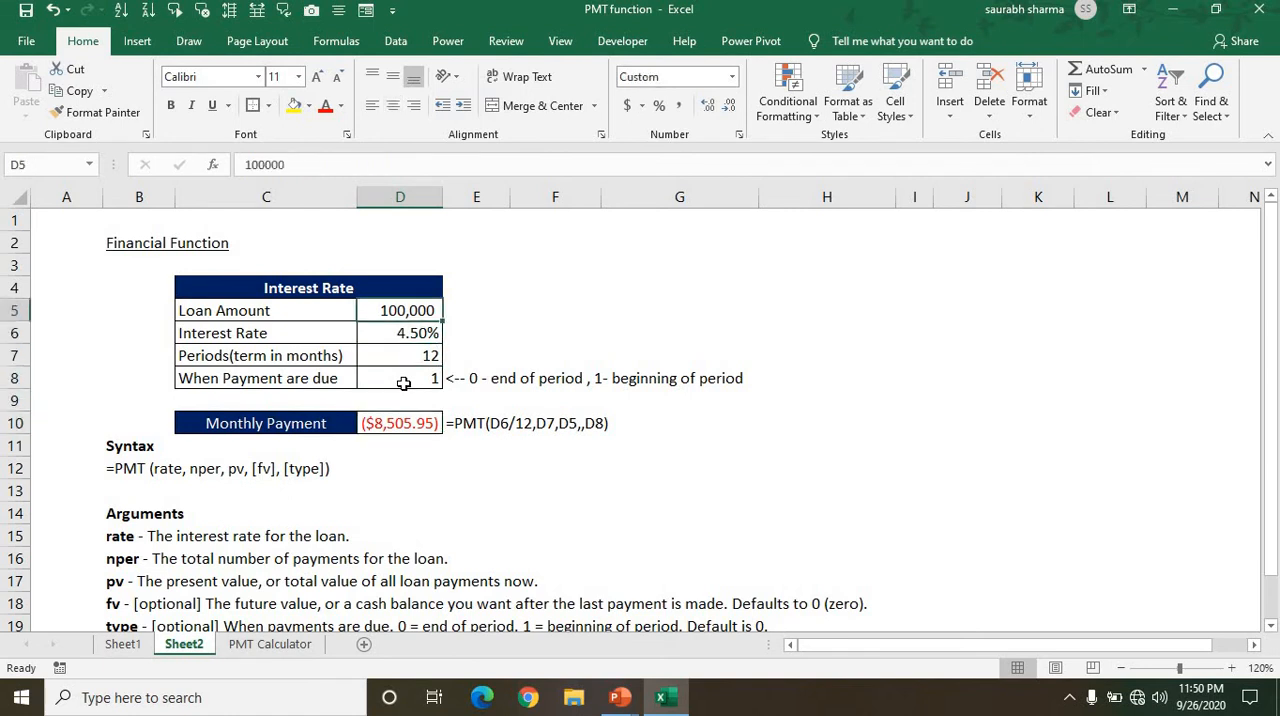
key(Down)
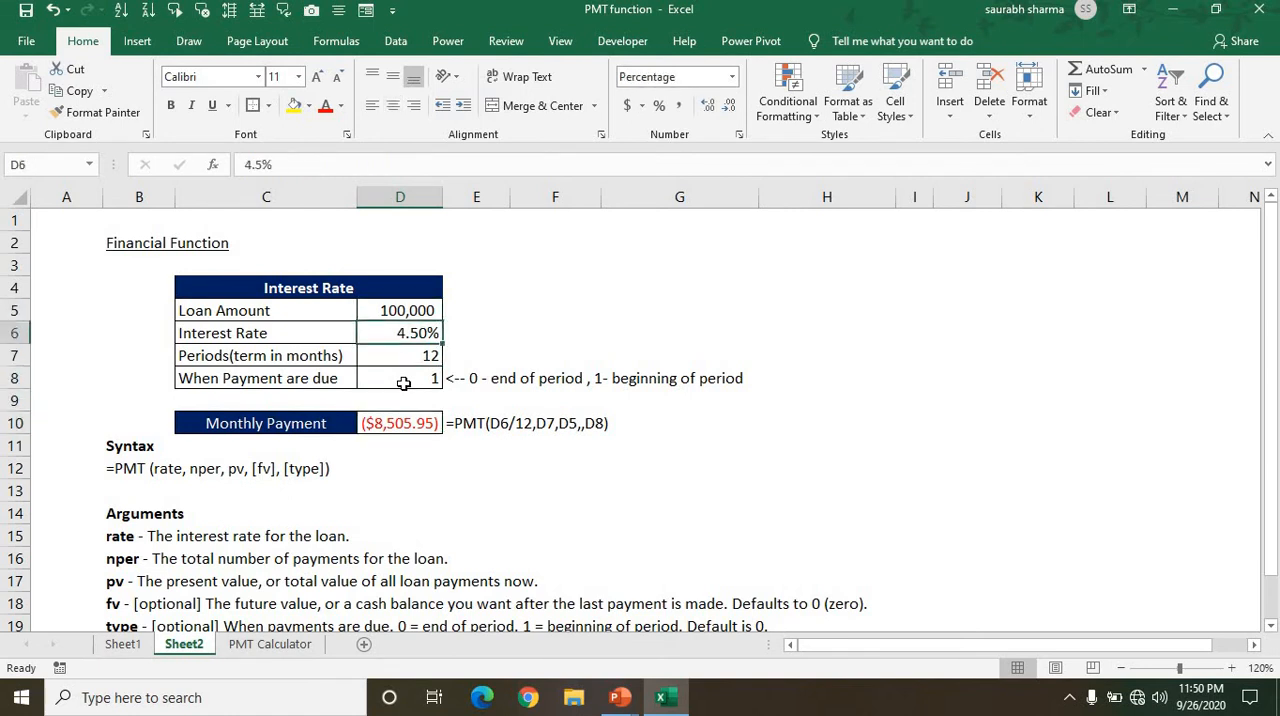
key(Down)
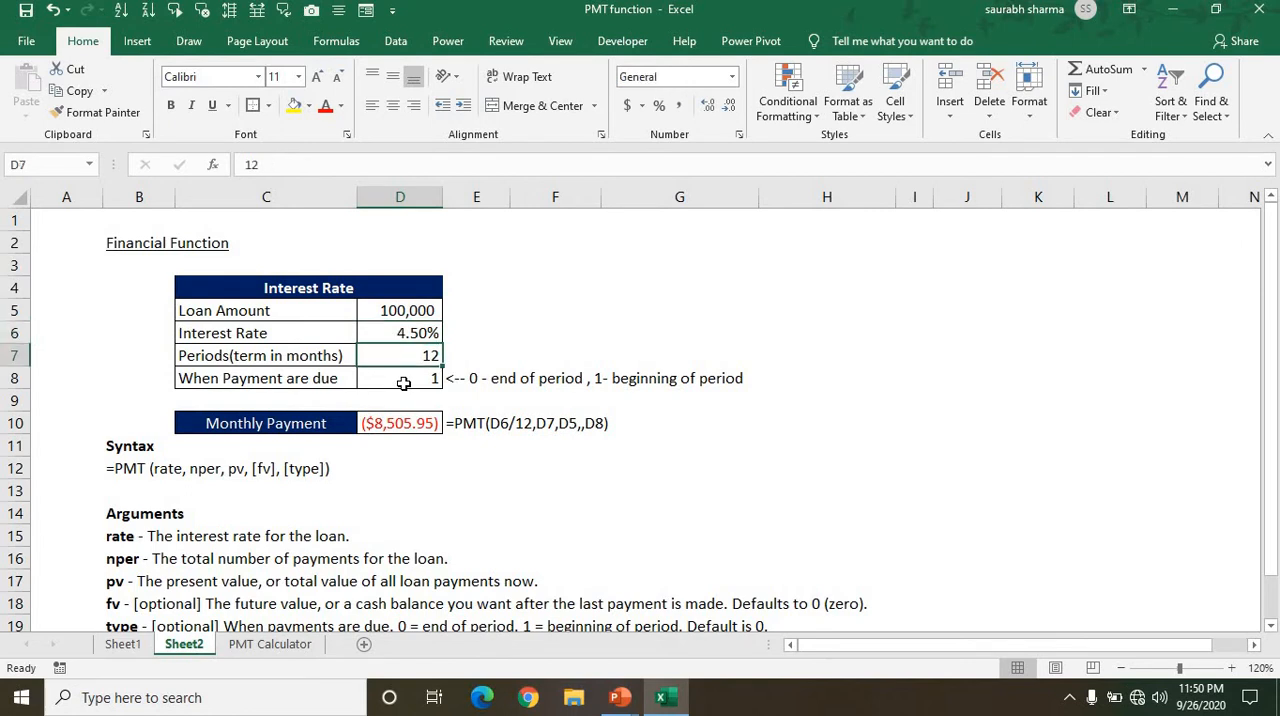
key(Down)
key(Down)
key(Down)
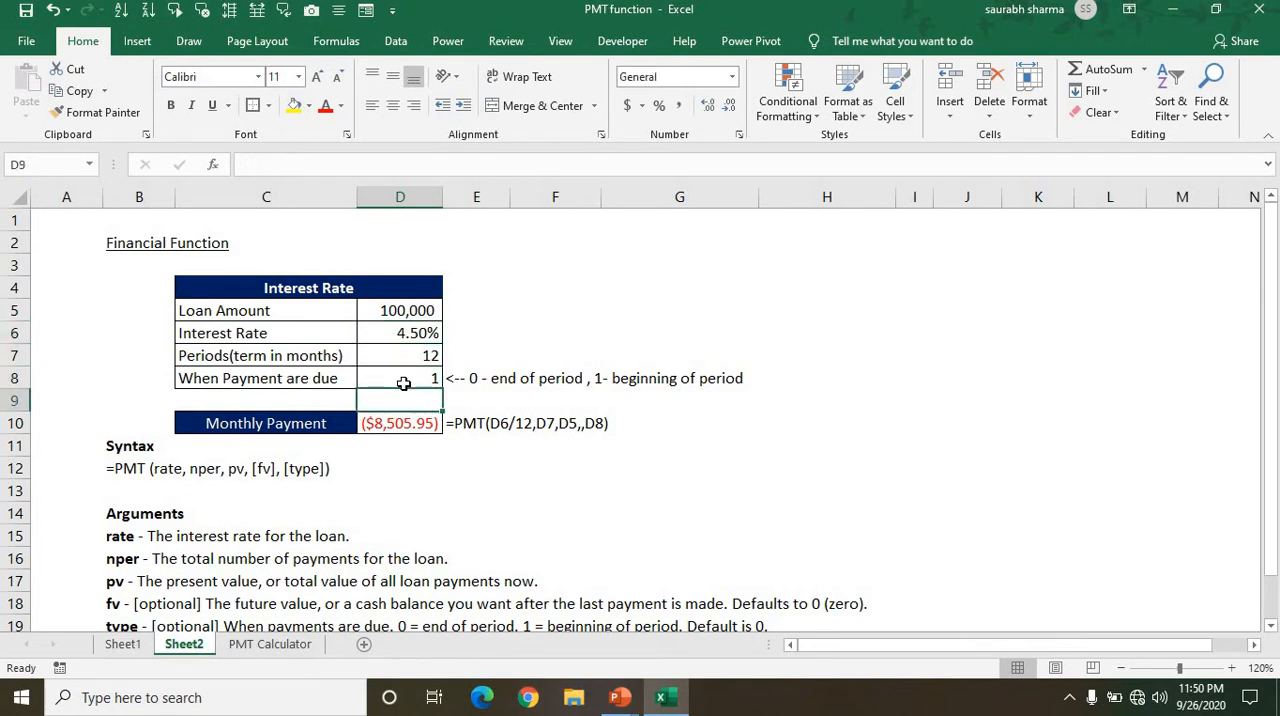
key(Up)
key(Up)
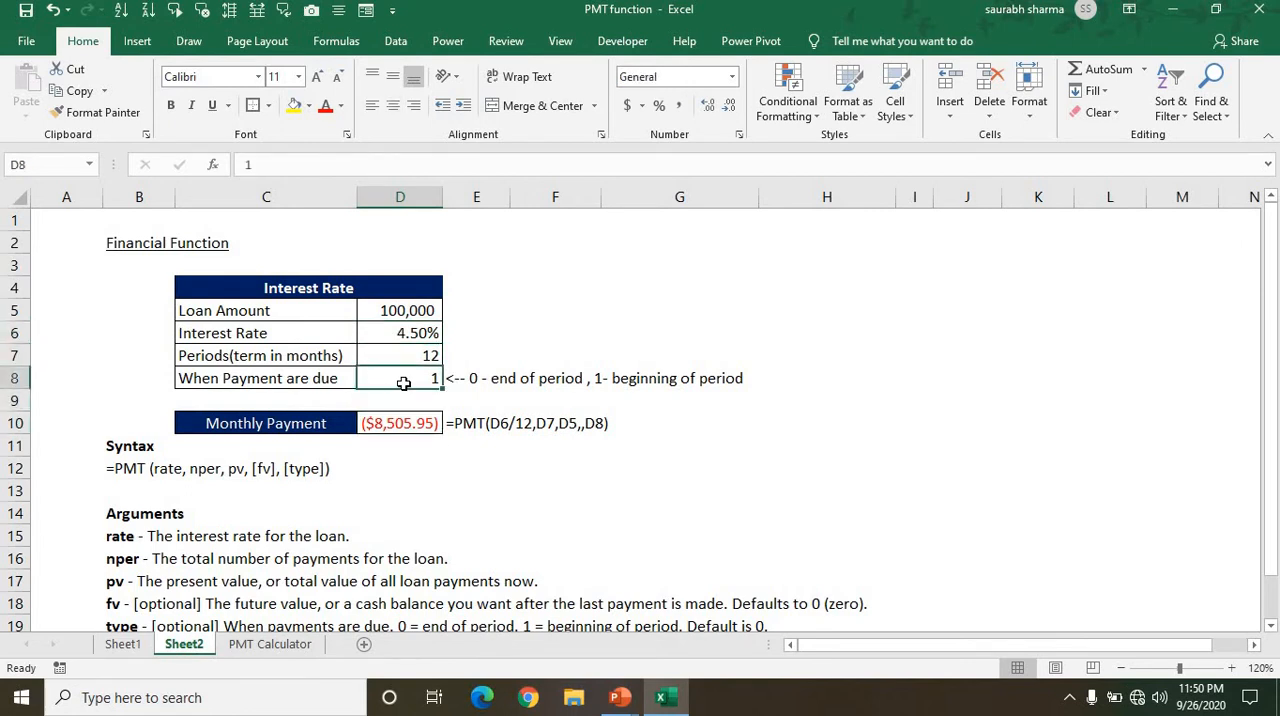
key(Down)
key(Down)
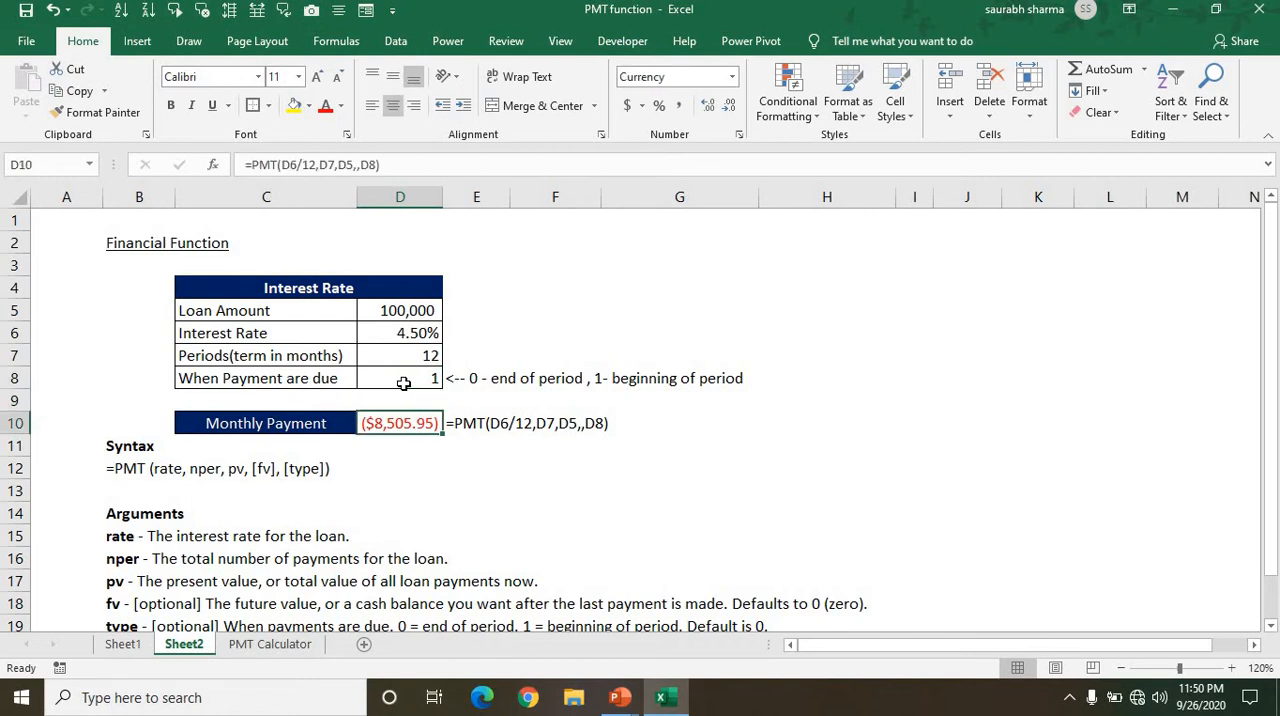
Set the When Payment are due value in D8 to 0 for end-of-period payments and check the Monthly Payment.
key(Up)
key(Up)
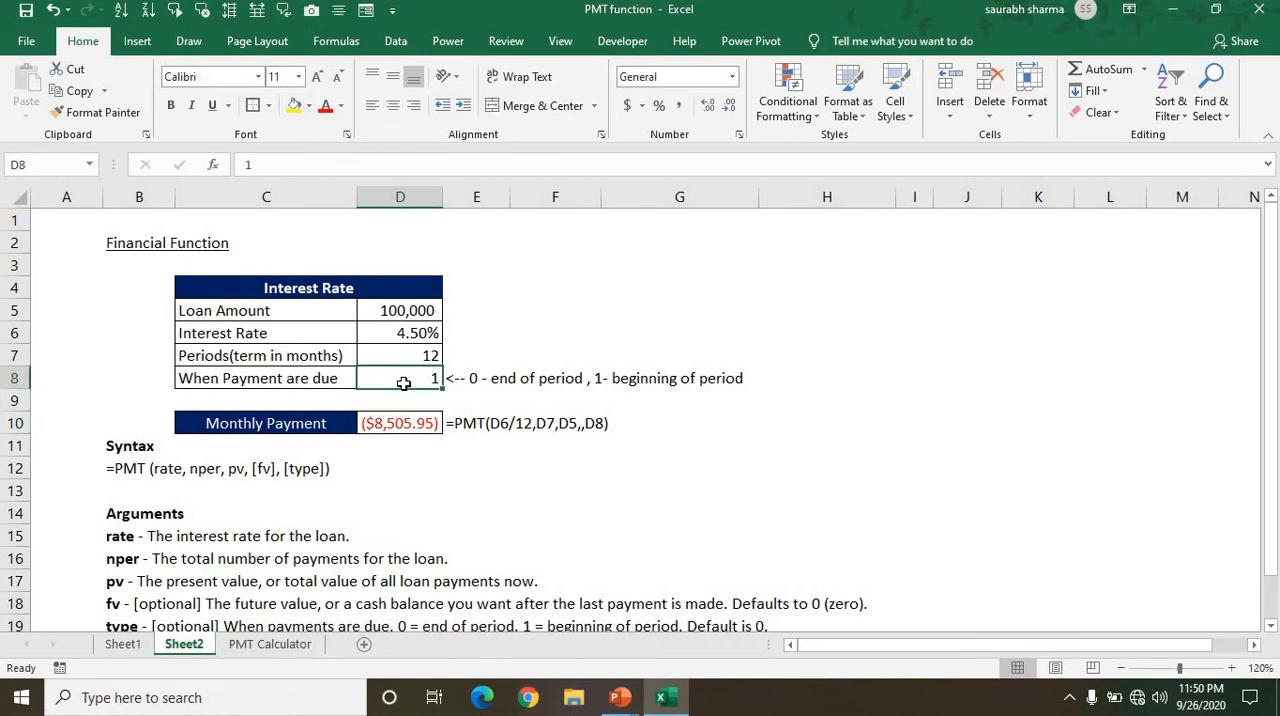
text(0)
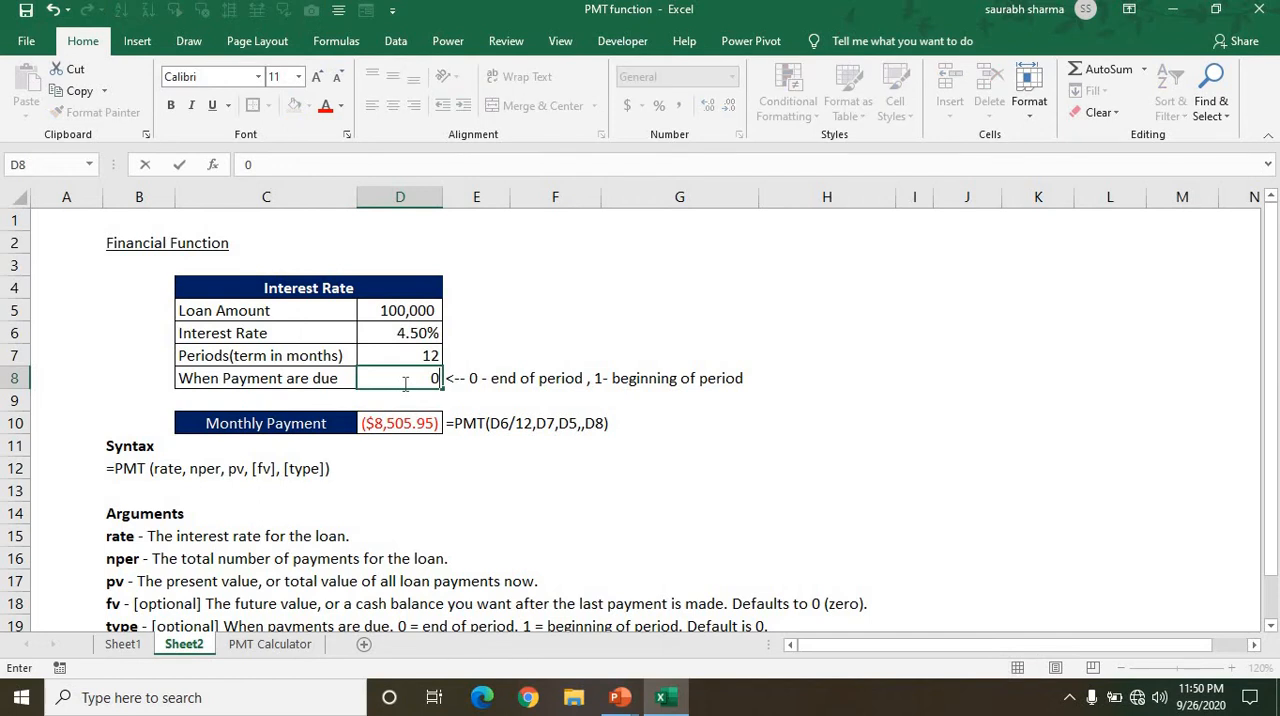
key(Return)
key(Down)
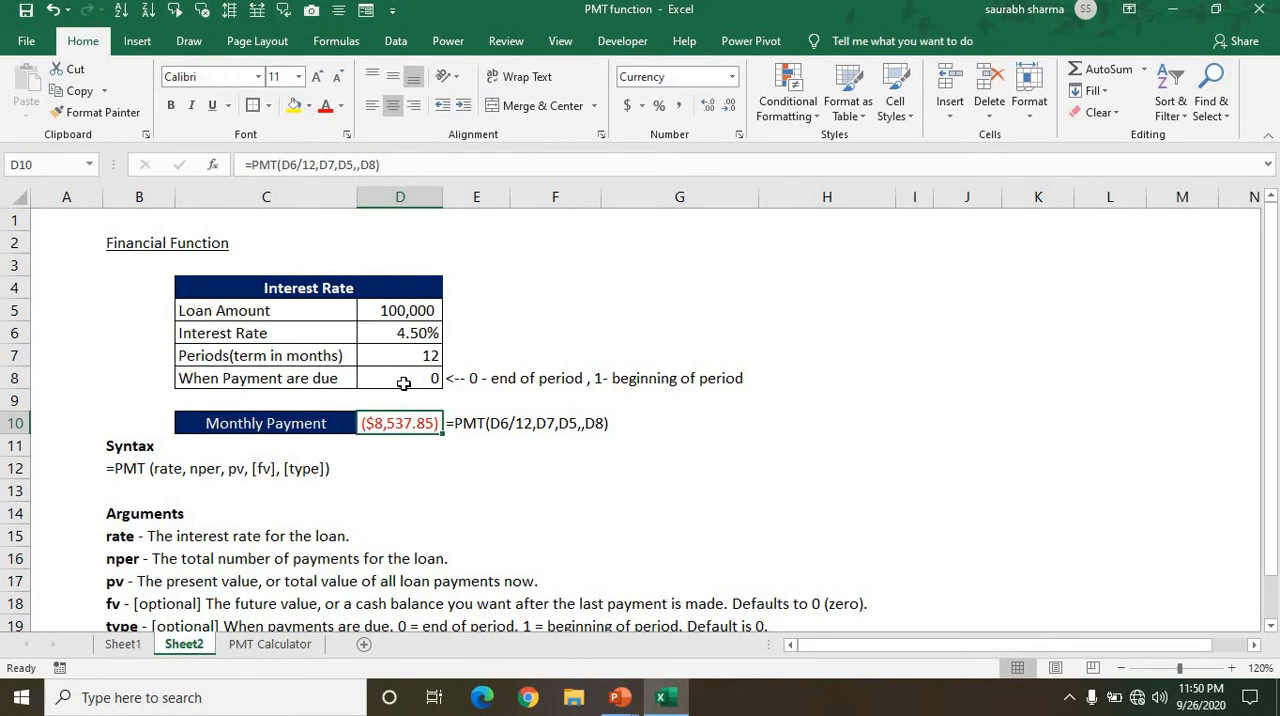
key(Down)
key(Down)
key(Down)
key(Down)
key(Down)
key(Down)
key(Down)
key(Down)
key(Down)
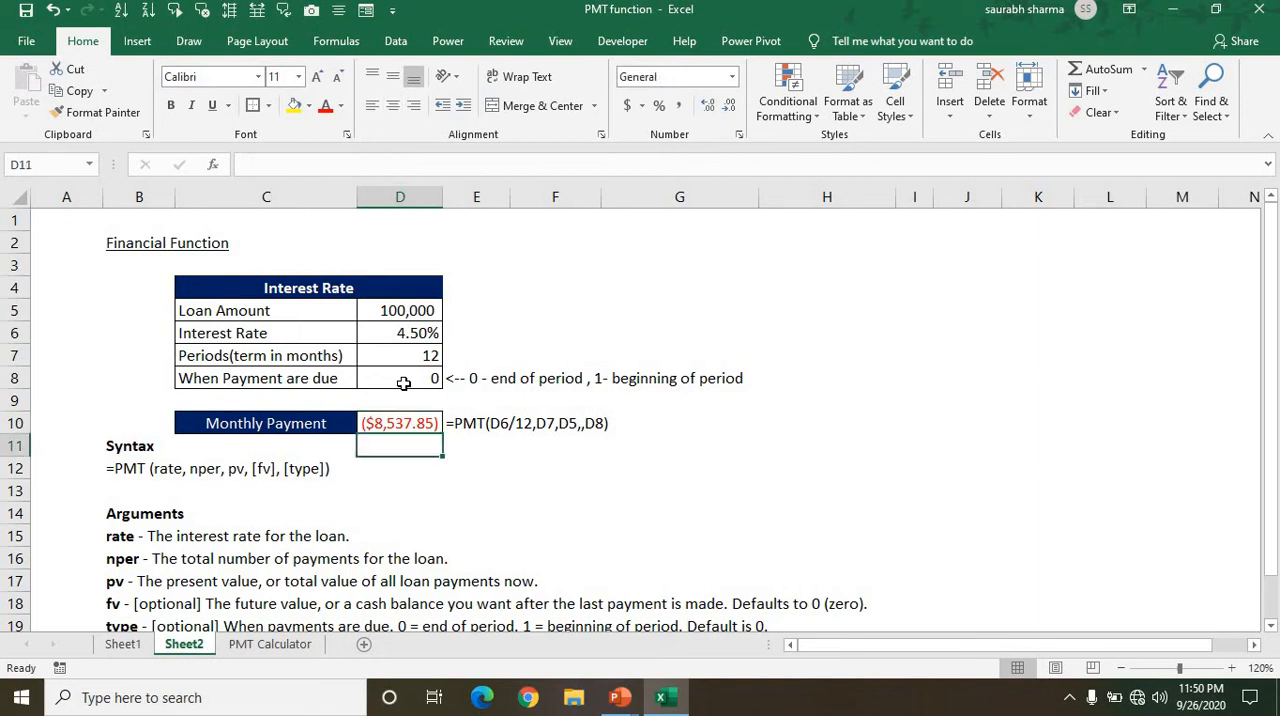
key(Down)
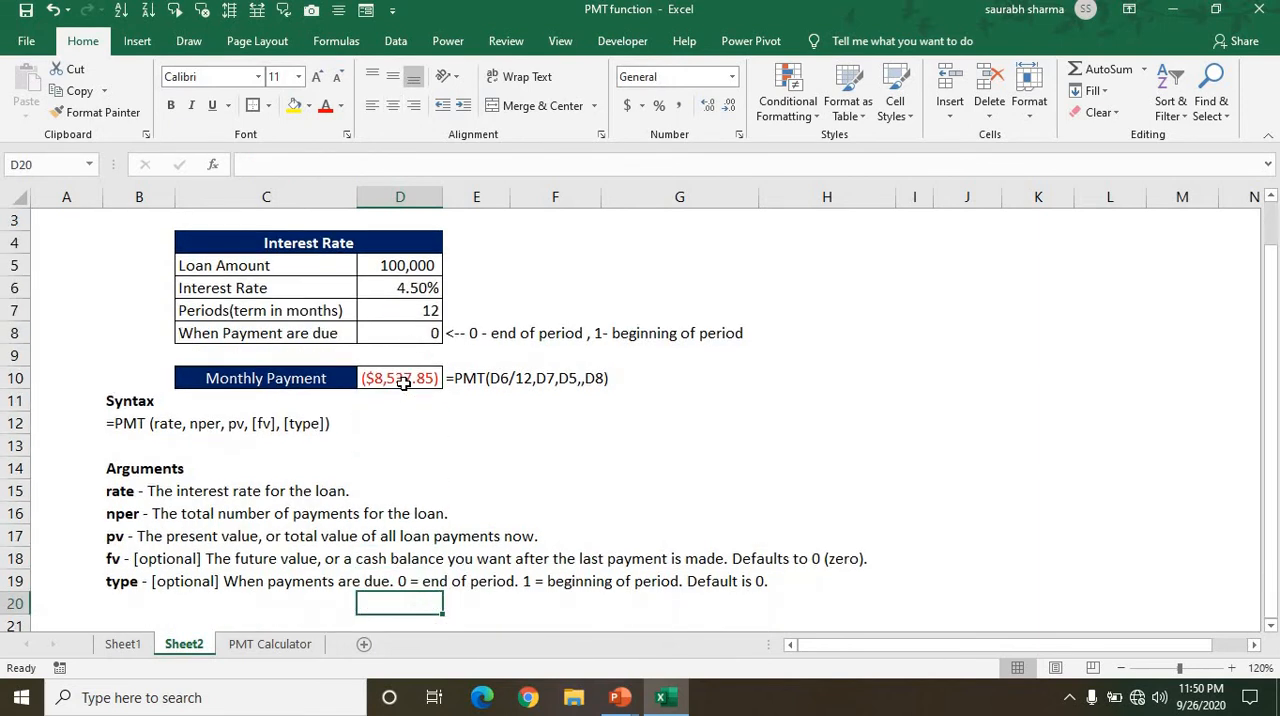
key(Up)
key(Up)
key(Up)
key(Up)
key(Up)
key(Up)
key(Up)
key(Up)
key(Up)
key(Up)
key(Up)
key(Up)
key(Up)
key(Up)
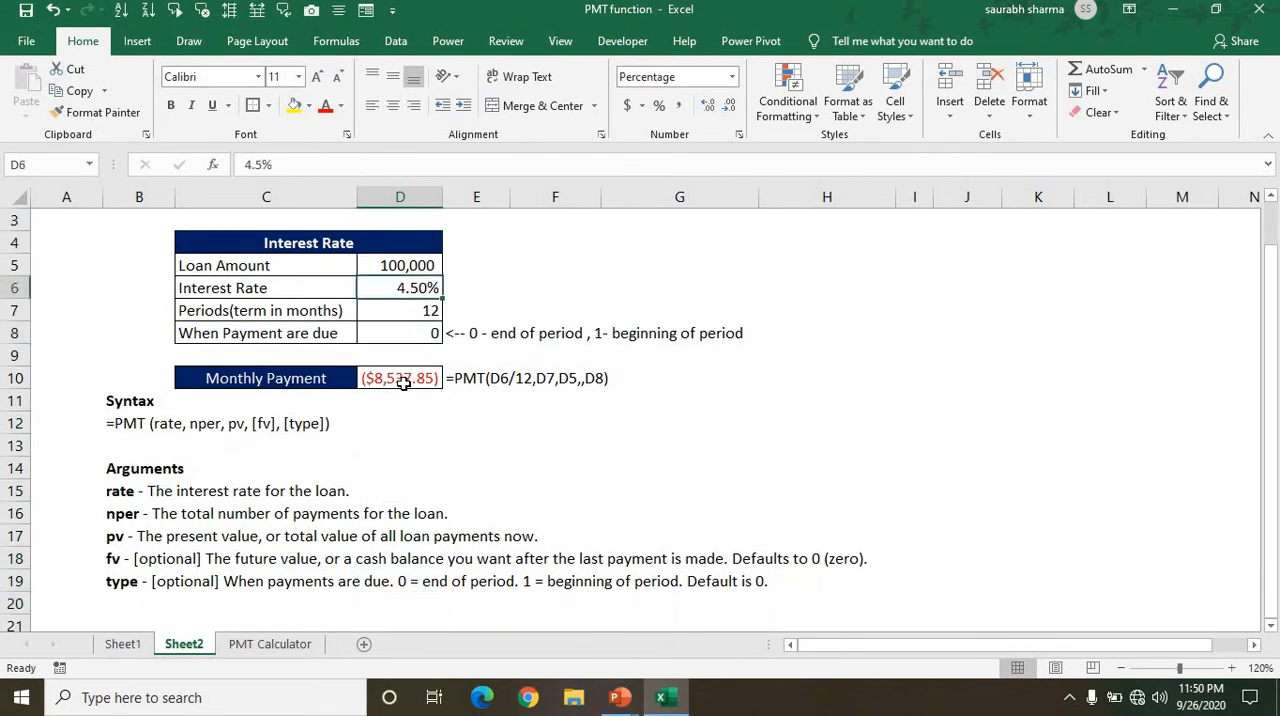
key(Down)
key(Down)
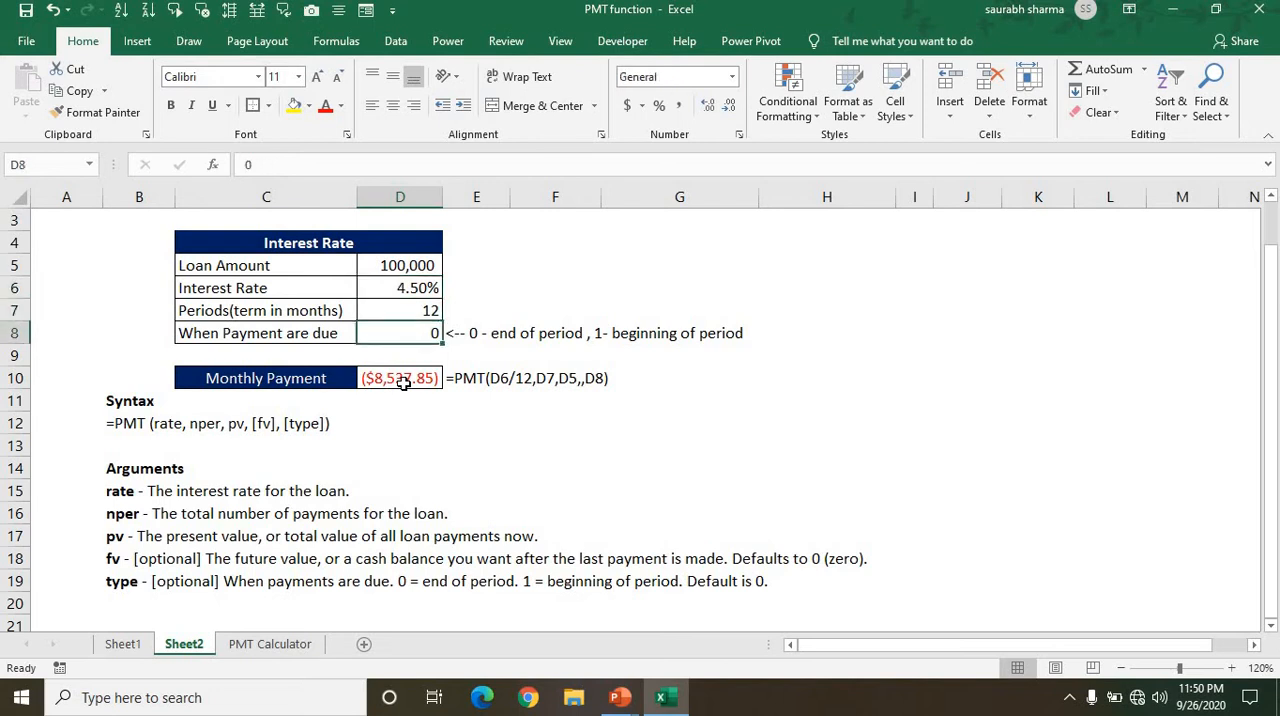
Switch to the PMT Calculator sheet and review its loan amount, annual interest rate and loan term inputs.
click(270, 645)
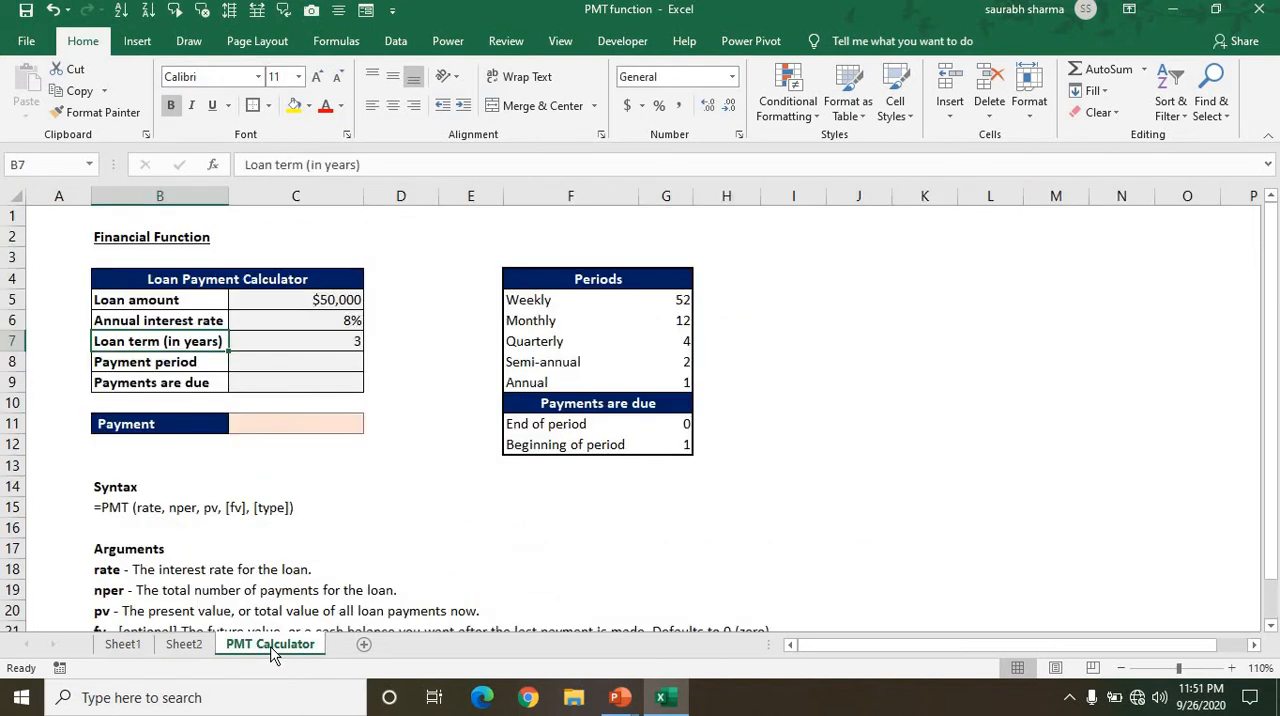
key(Up)
key(Up)
key(Right)
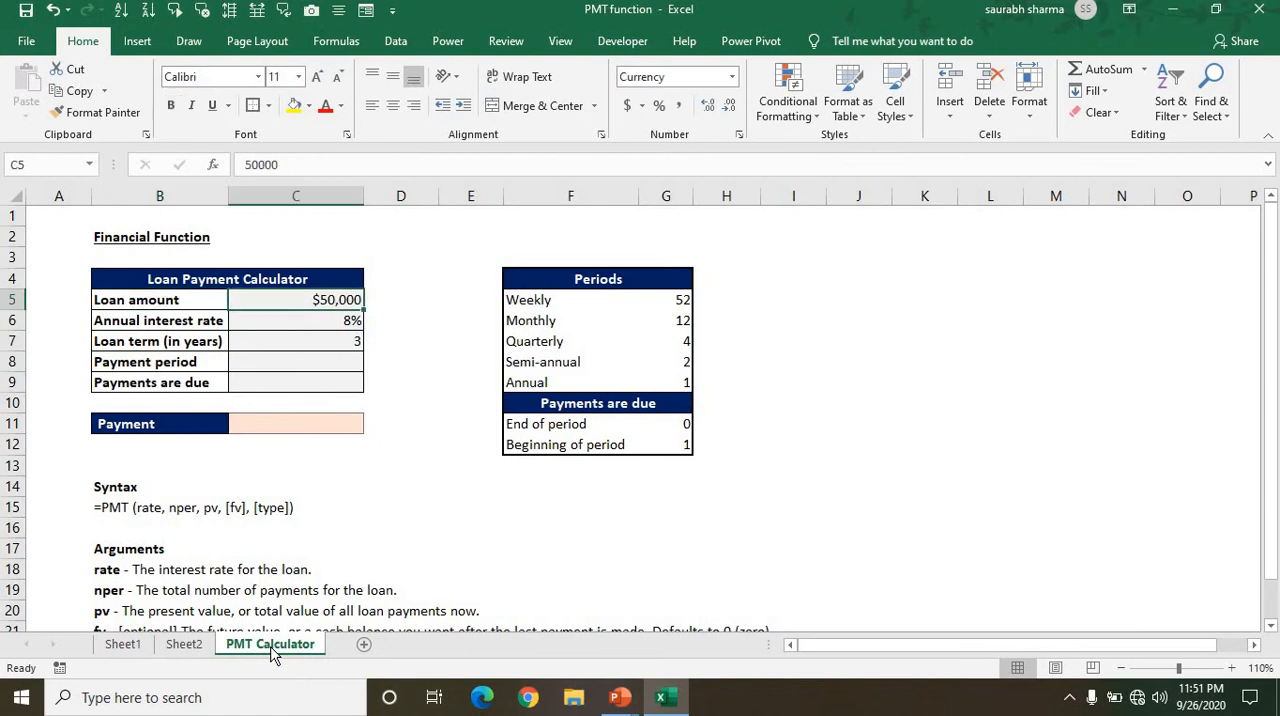
key(Right)
key(Down)
key(Left)
key(Down)
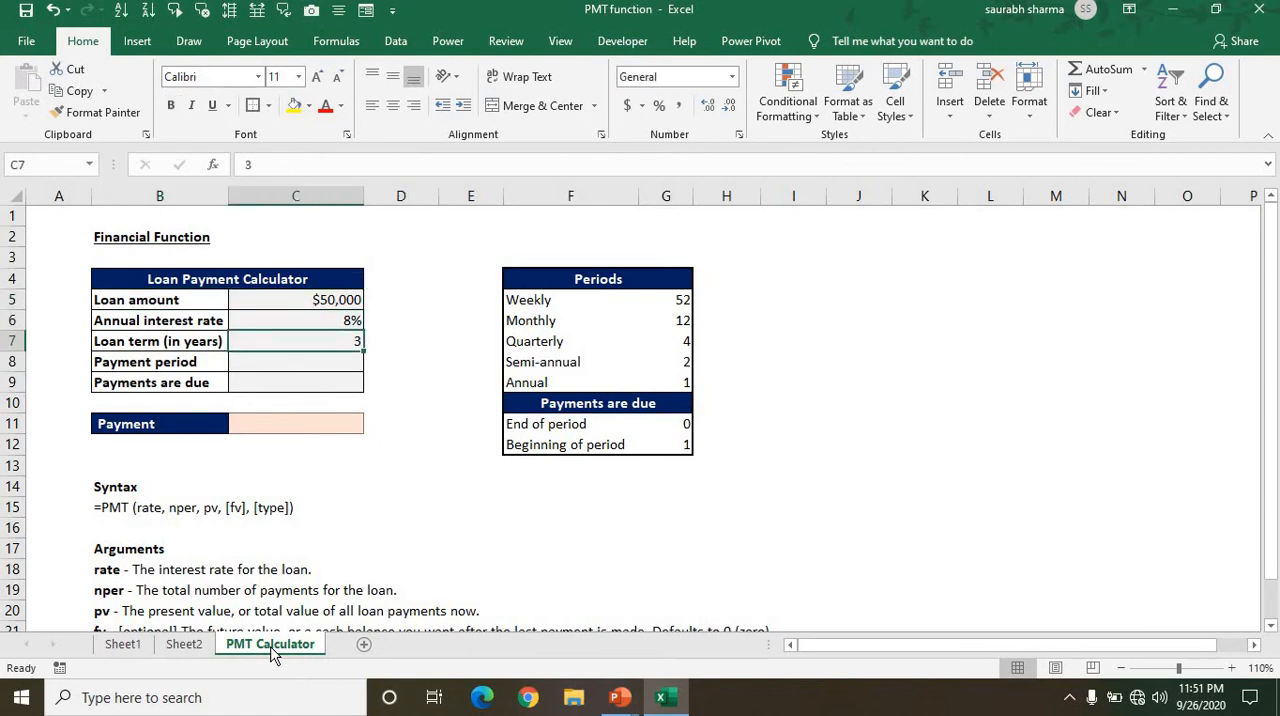
key(Right)
Examine the Periods table in F5:G9, comparing each payment frequency from Weekly to Annual with its number of periods.
key(Right)
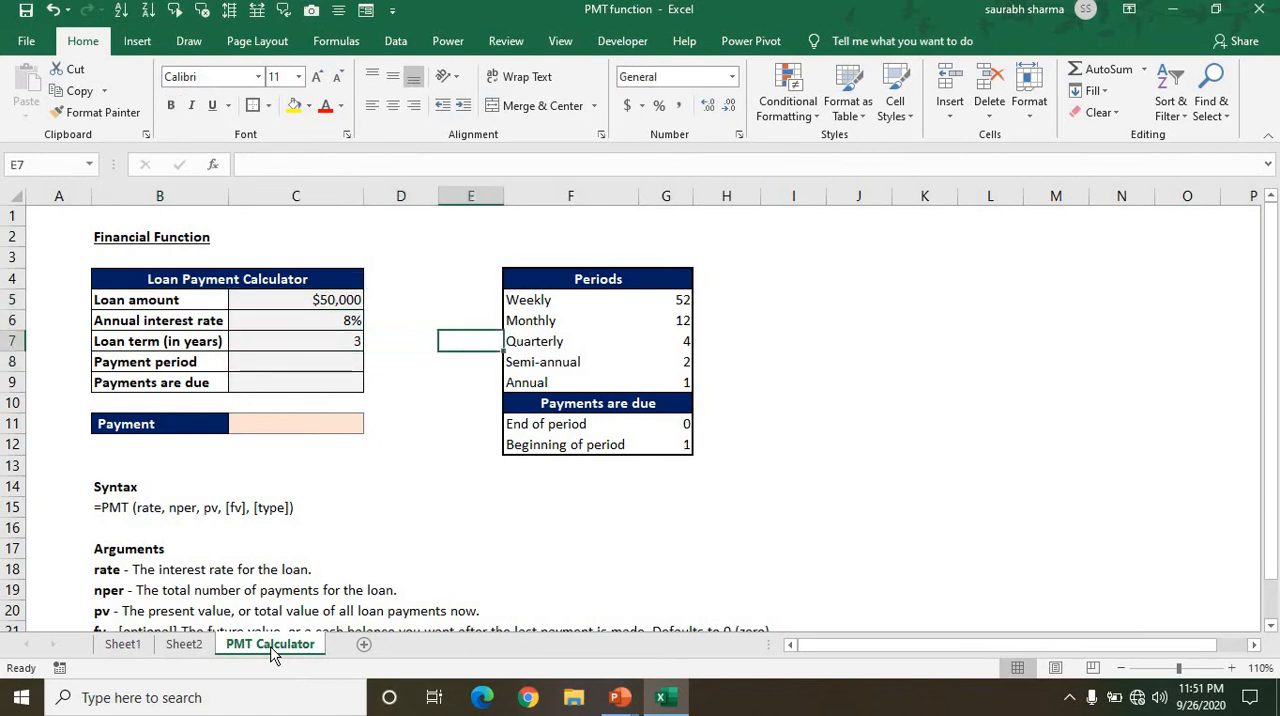
key(Right)
key(Up)
key(Up)
key(shift+Down)
key(shift+Down)
key(shift+Down)
key(shift+Down)
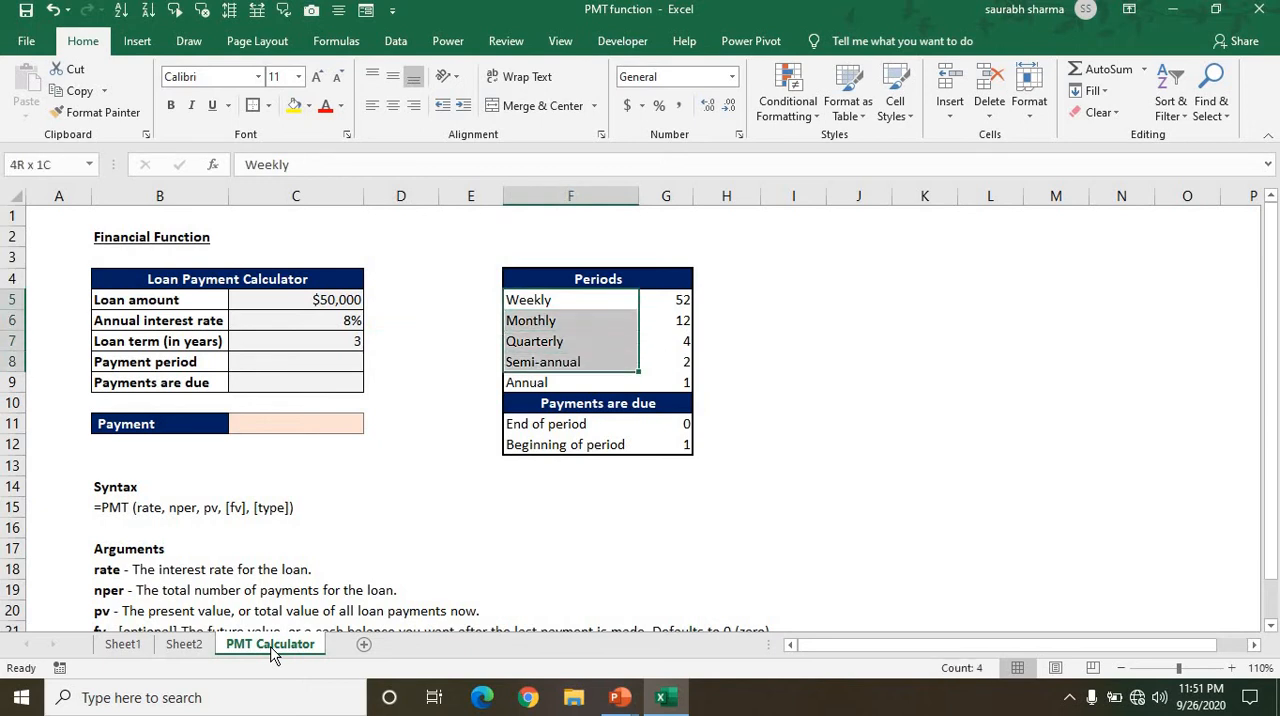
key(Down)
key(Up)
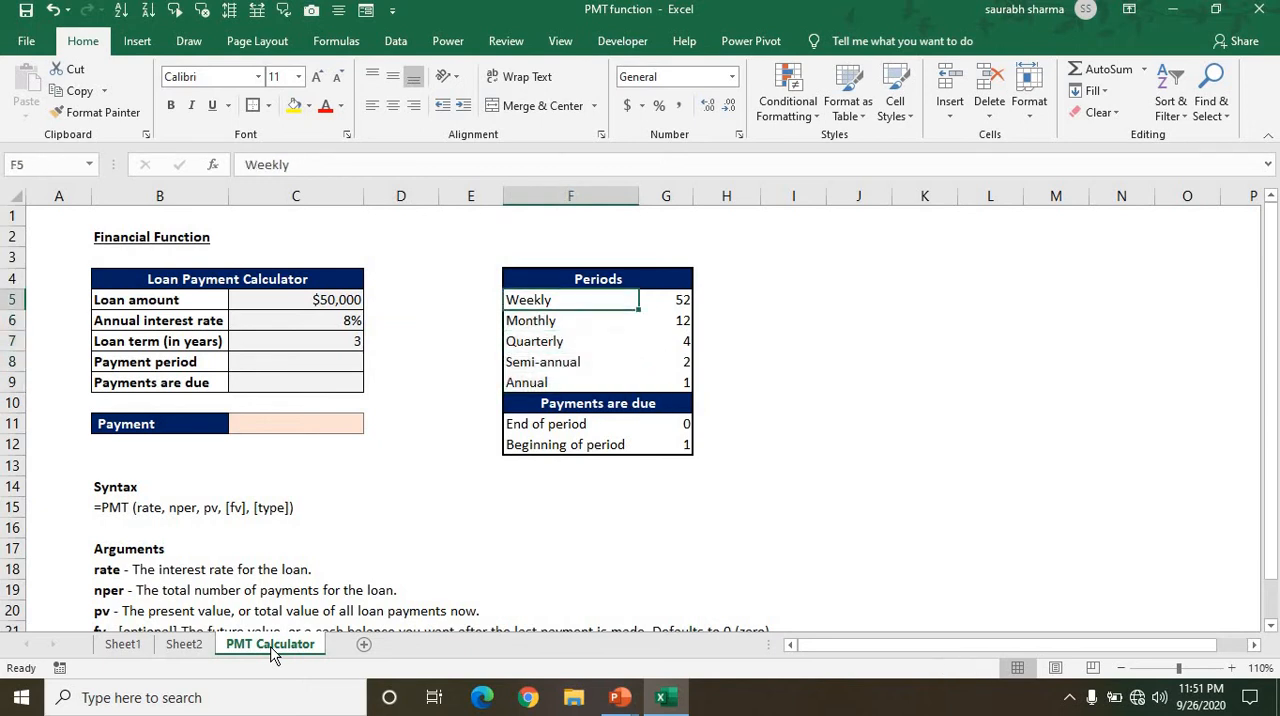
key(shift+Right)
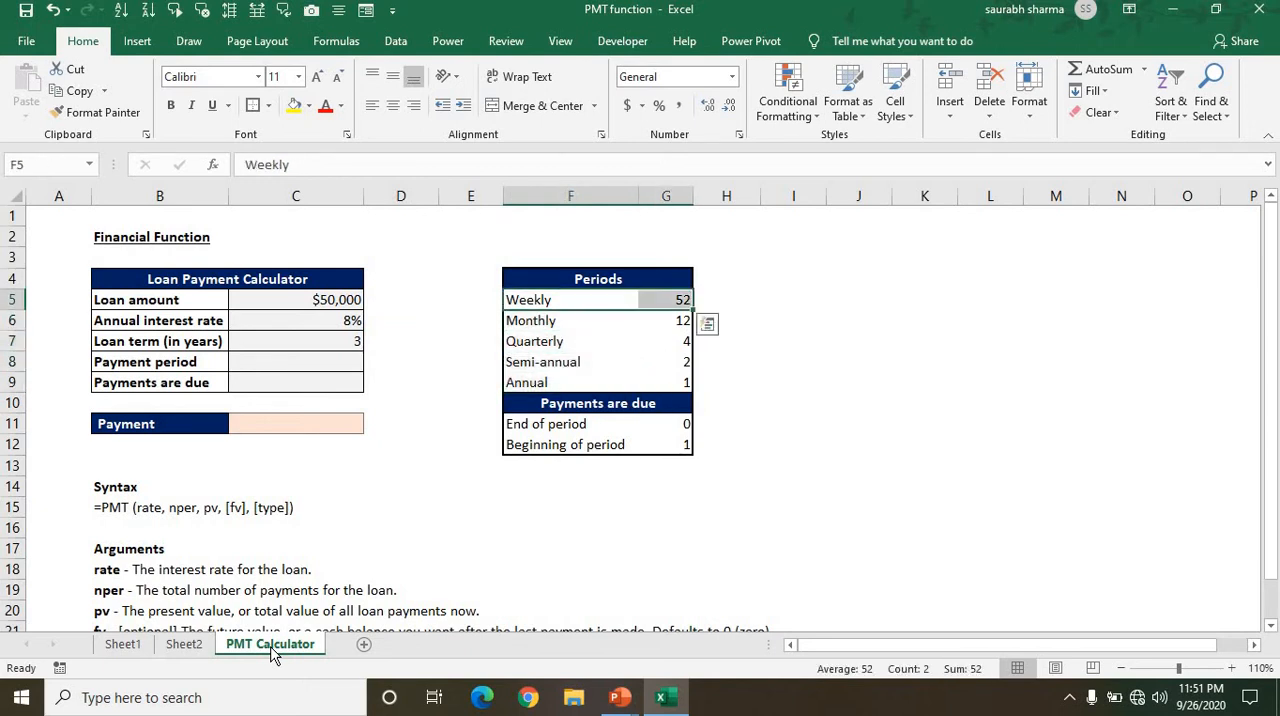
key(Down)
key(shift+Right)
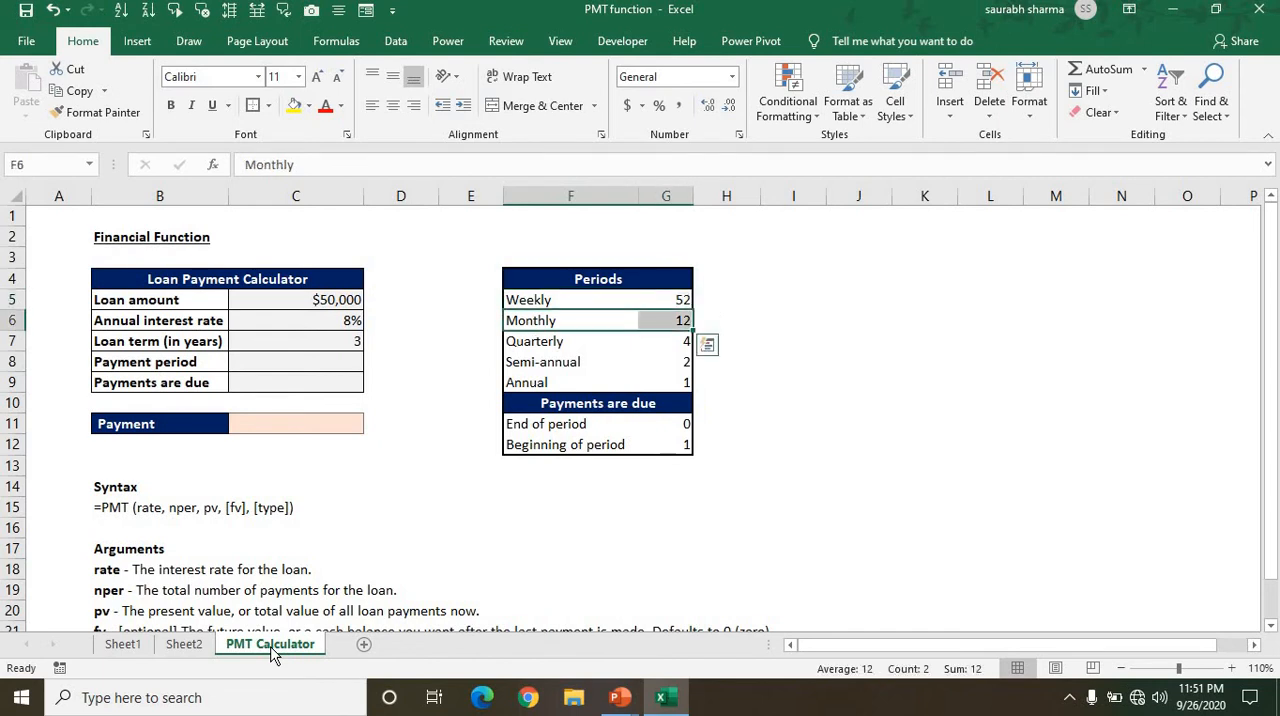
key(Down)
key(shift+Right)
key(Down)
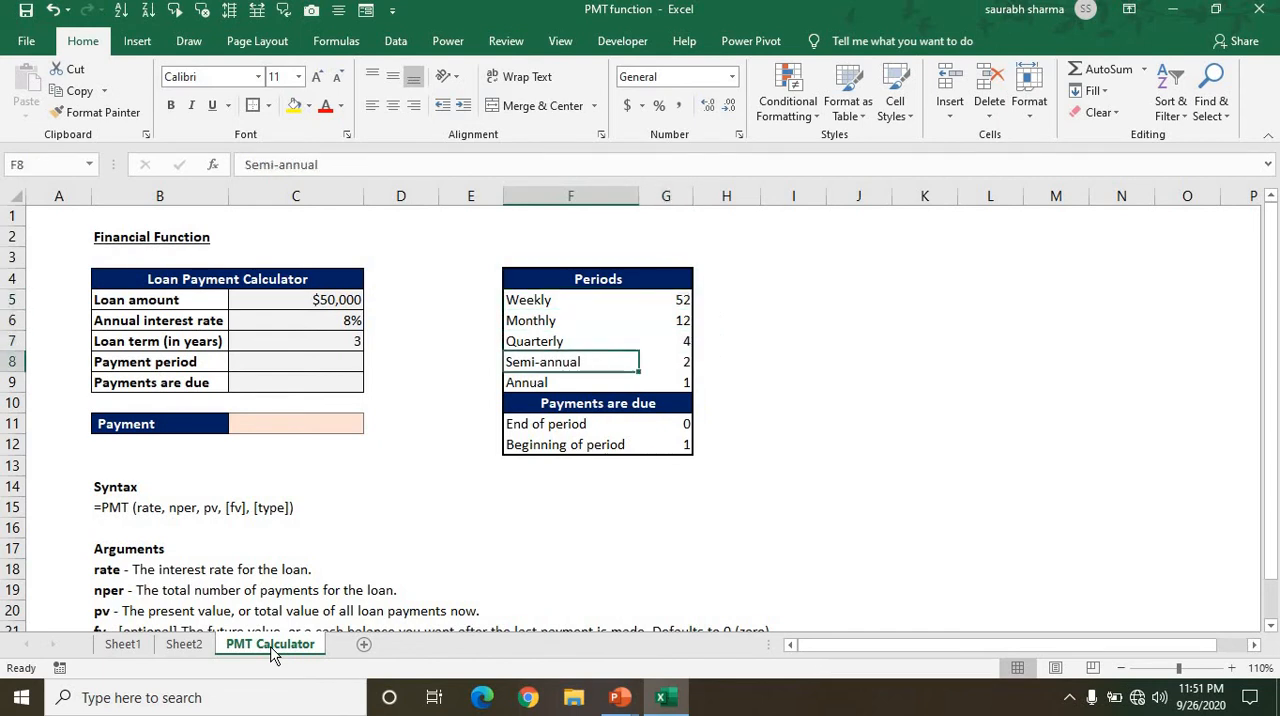
key(shift+Right)
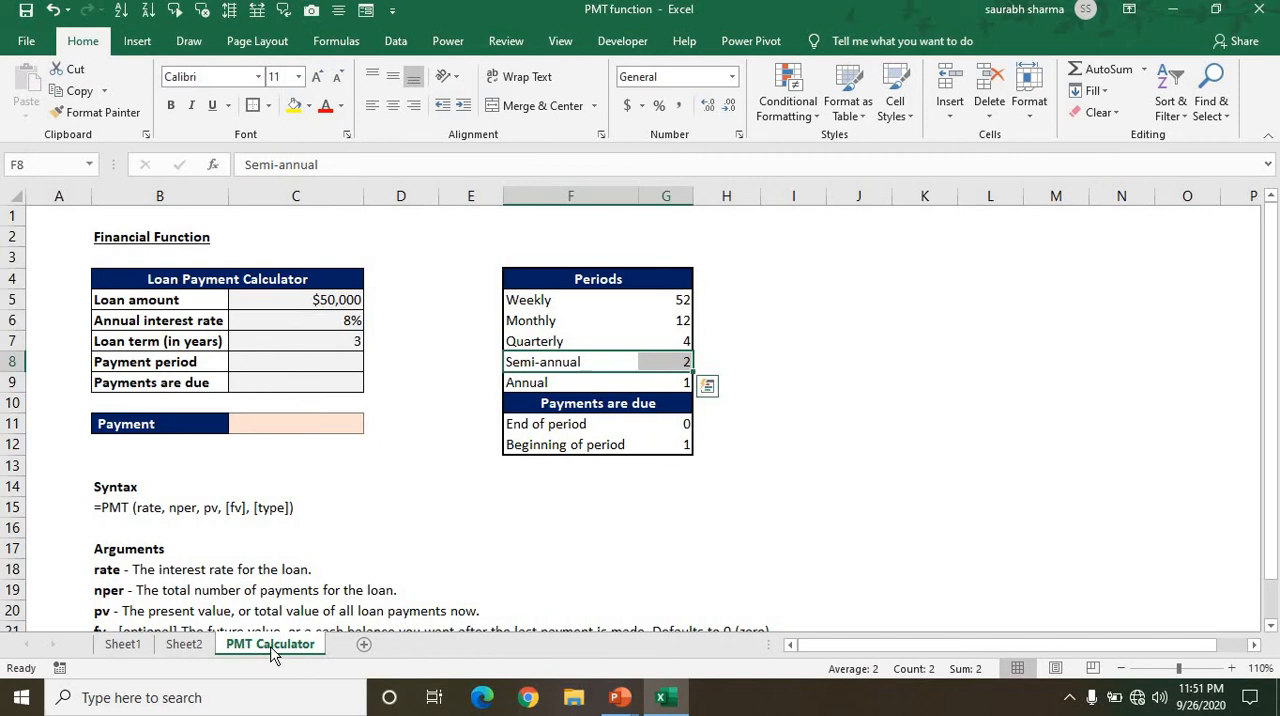
key(Down)
key(shift+Right)
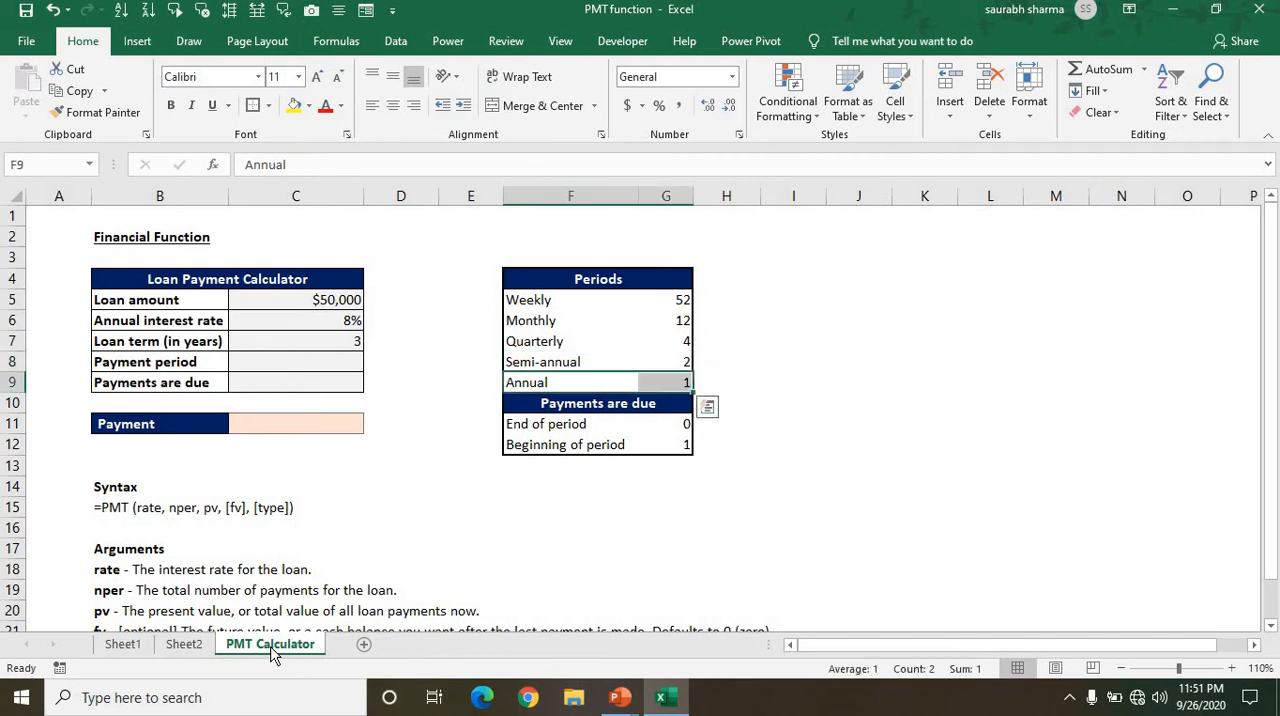
Examine the Payments are due table in F10:G12, comparing End of period and Beginning of period with their codes.
key(Left)
key(Down)
key(Right)
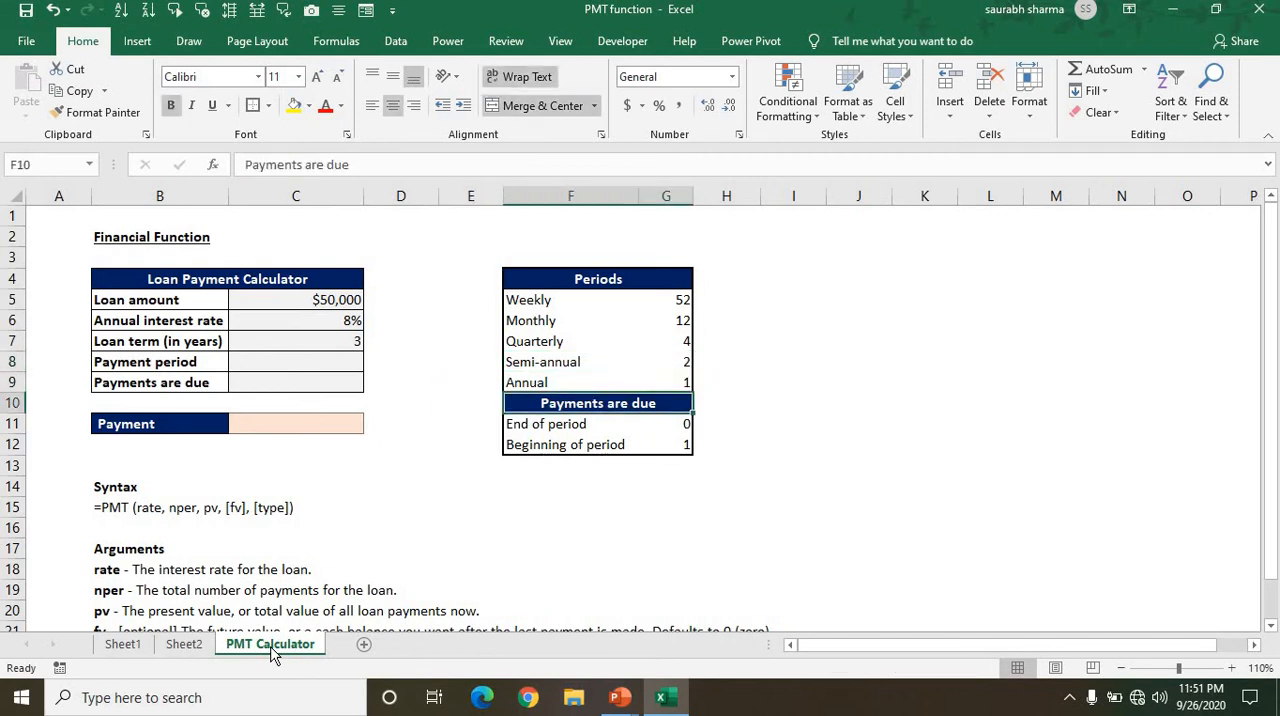
key(Down)
key(shift+Right)
key(Down)
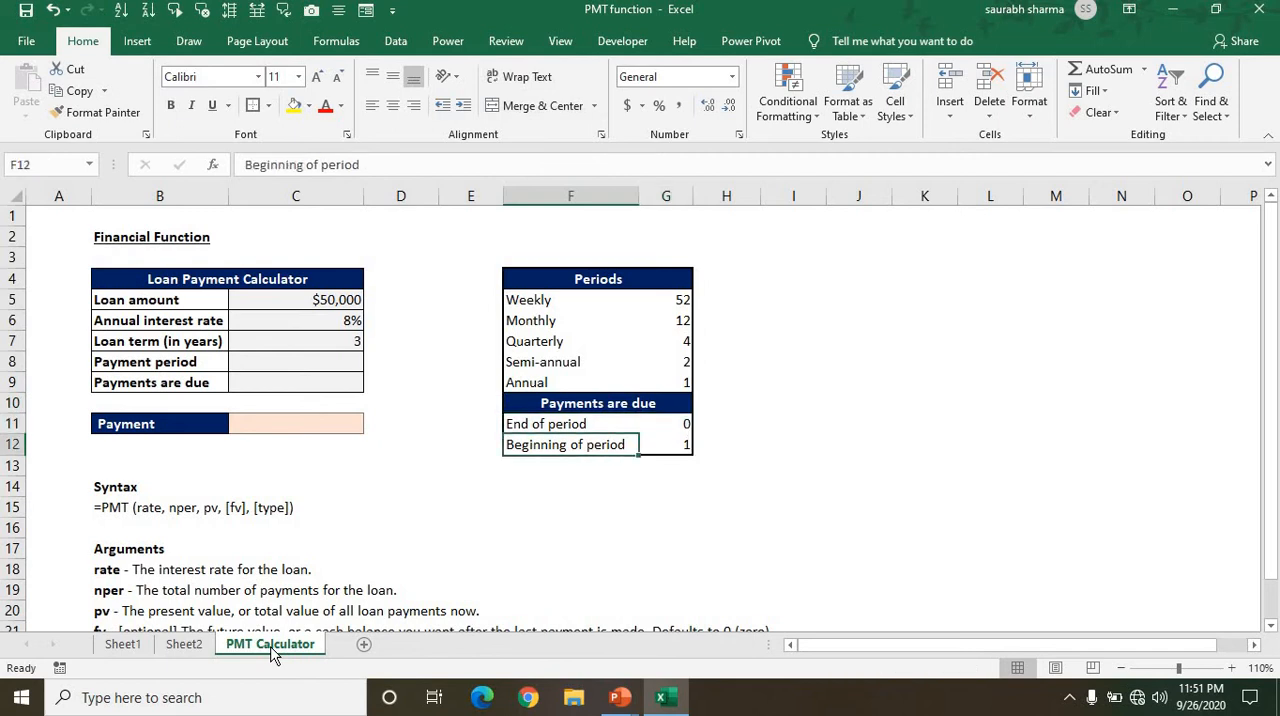
key(shift+Right)
key(Up)
key(Up)
key(Left)
key(Left)
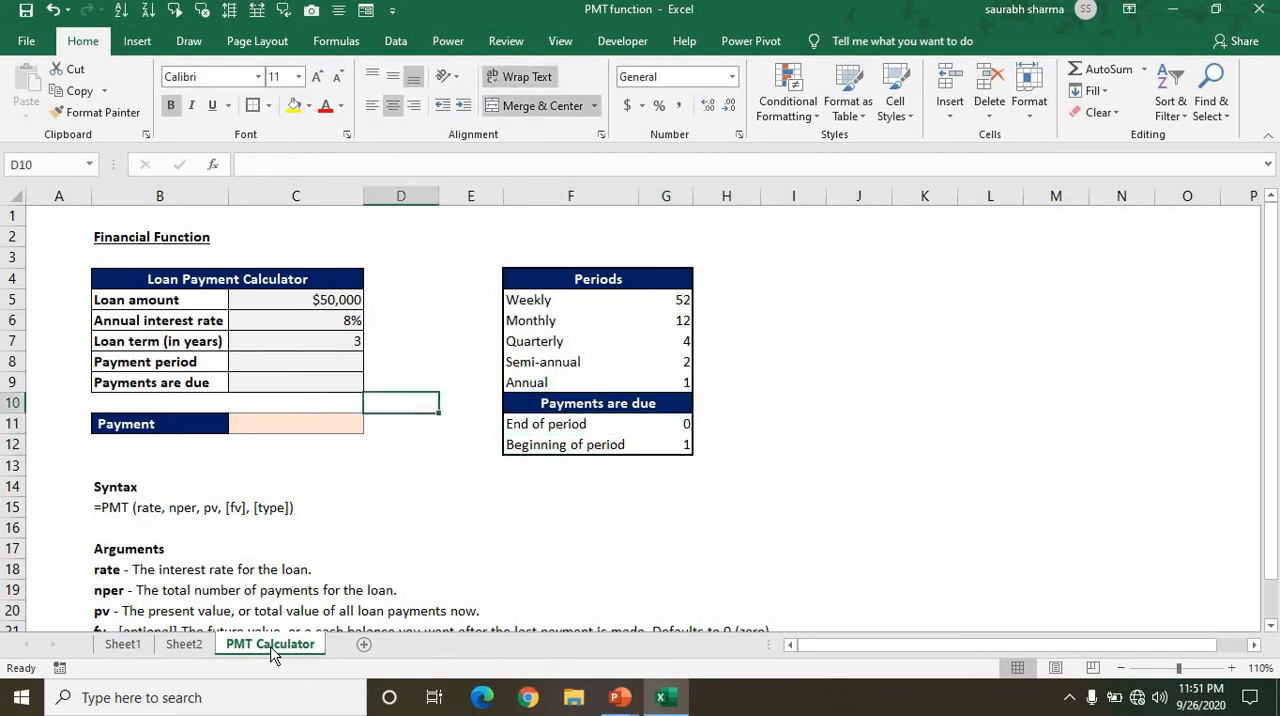
Review the empty Payment period input in C8 and the period names in F5:F9.
key(Up)
key(Left)
key(Up)
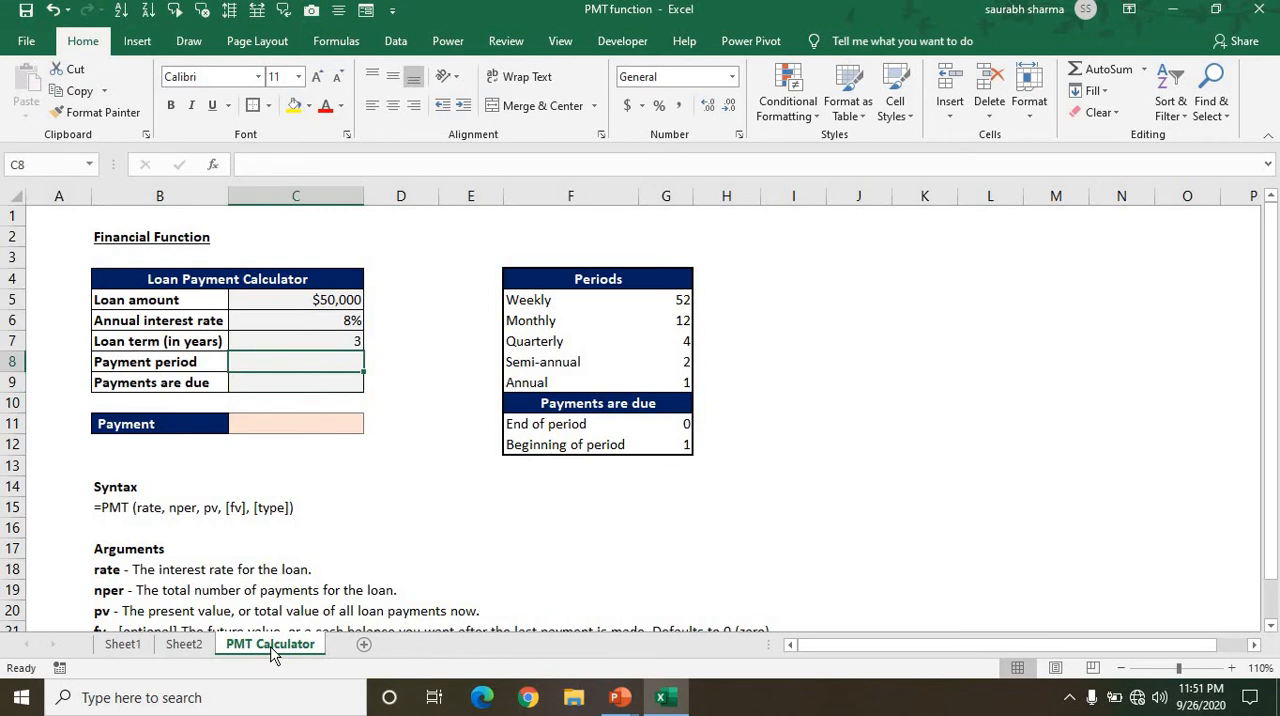
key(Left)
key(Right)
click(558, 299)
key(ctrl+shift+Down)
key(shift+Up)
key(shift+Up)
key(shift+Up)
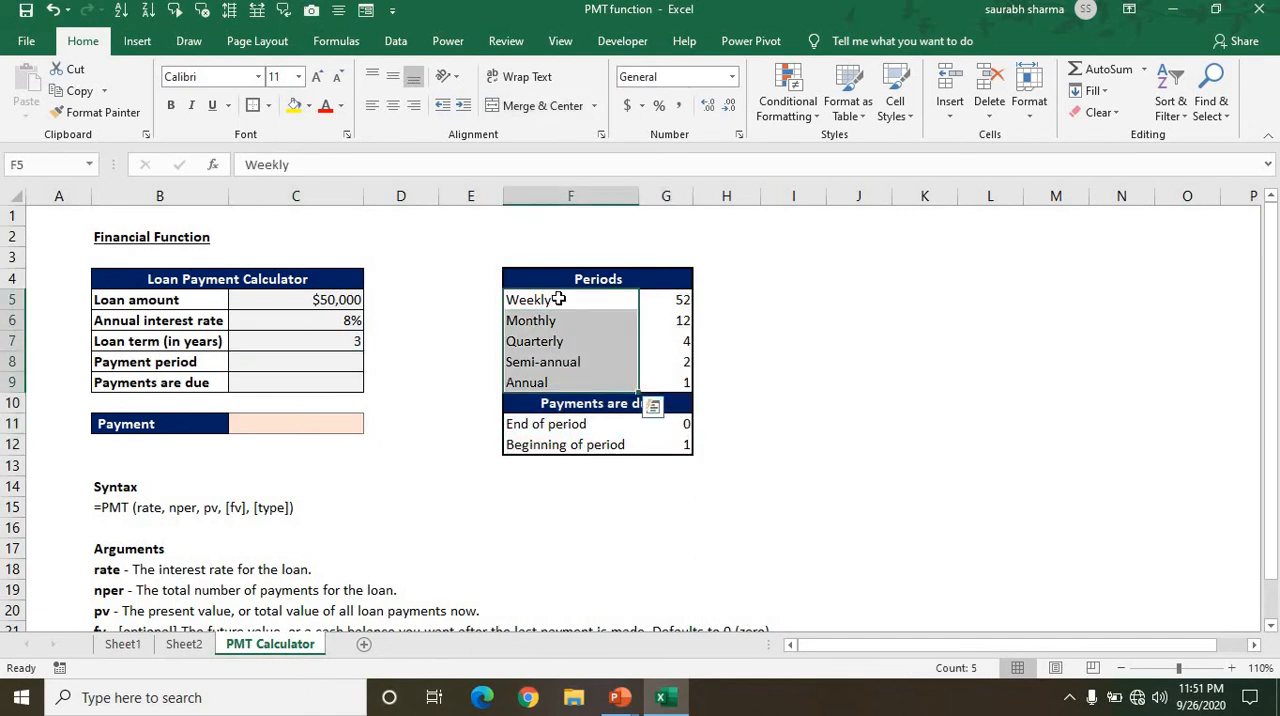
Add a List data validation to the Payment period cell C8 with =$F$5:$F$9 as its source.
key(Left)
key(Left)
key(Left)
key(Down)
key(Down)
key(Down)
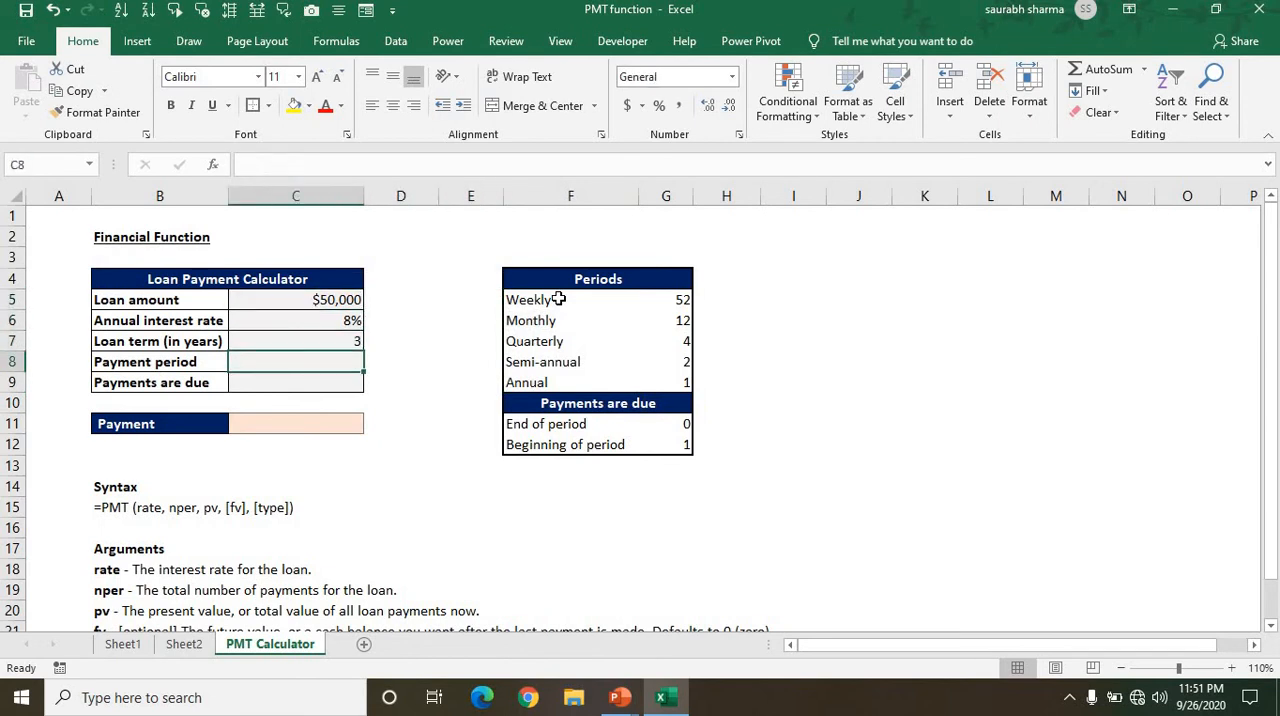
key(alt+d)
key(l)
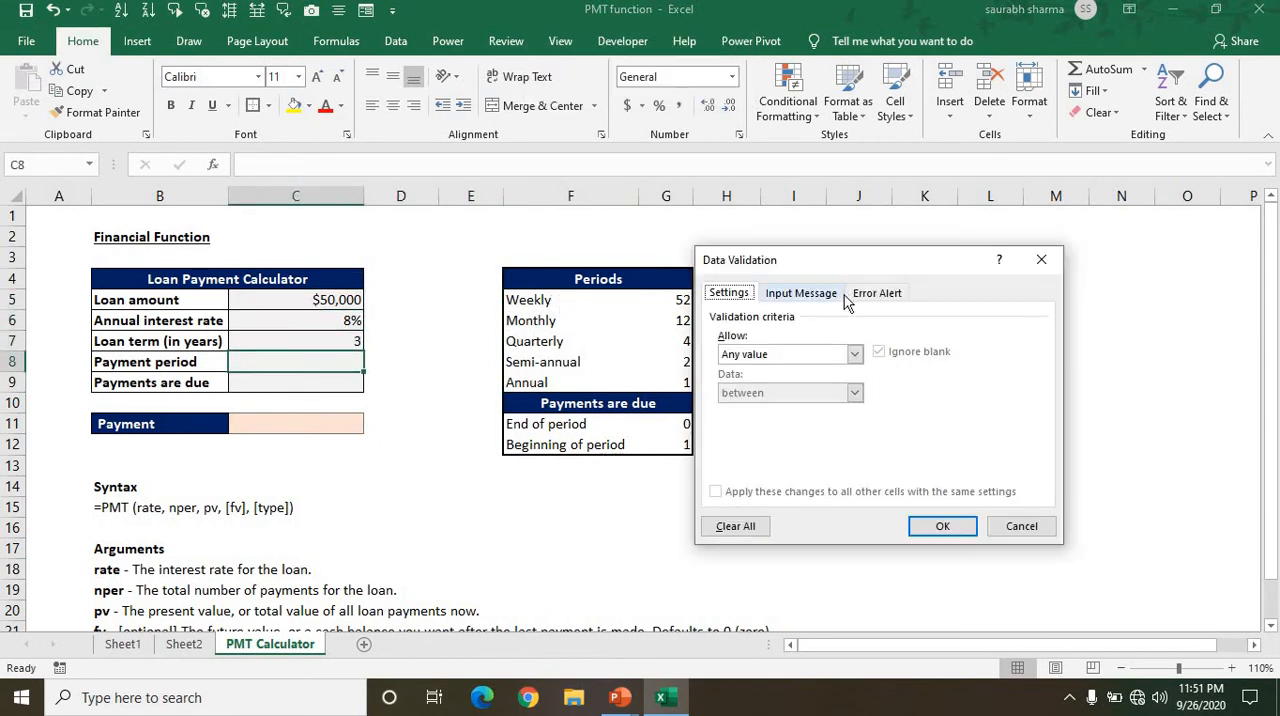
click(766, 358)
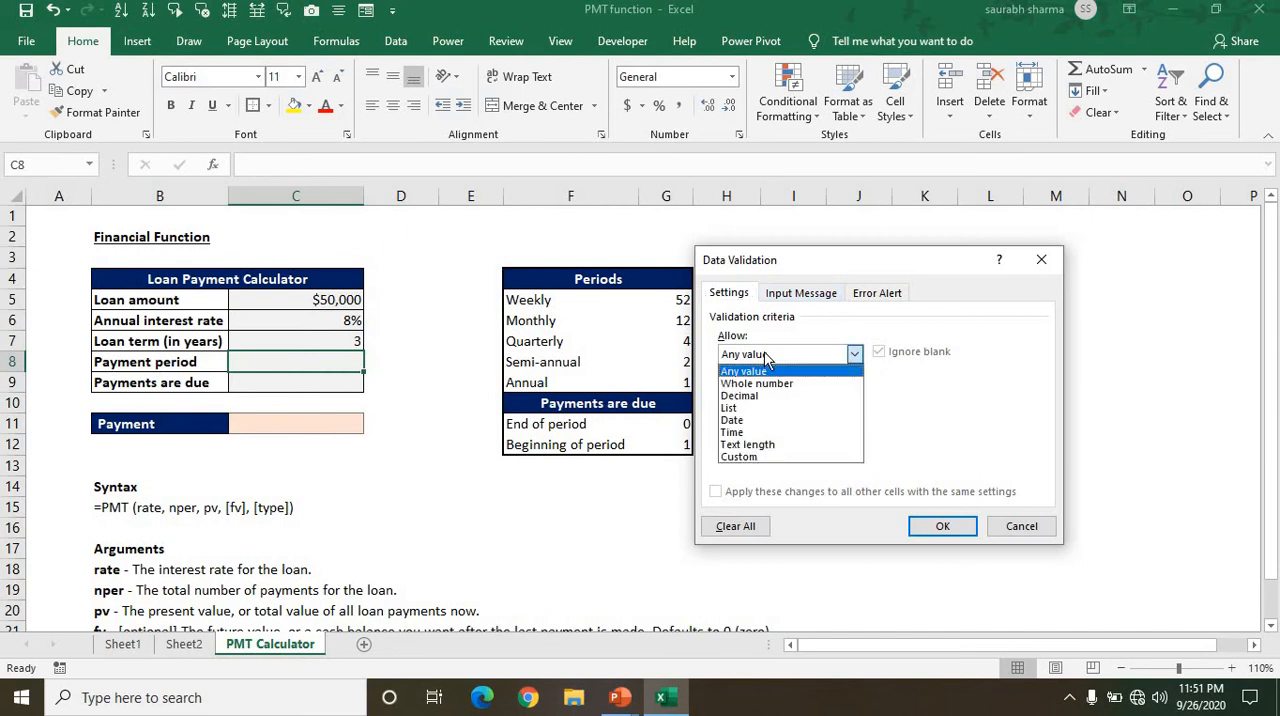
click(745, 409)
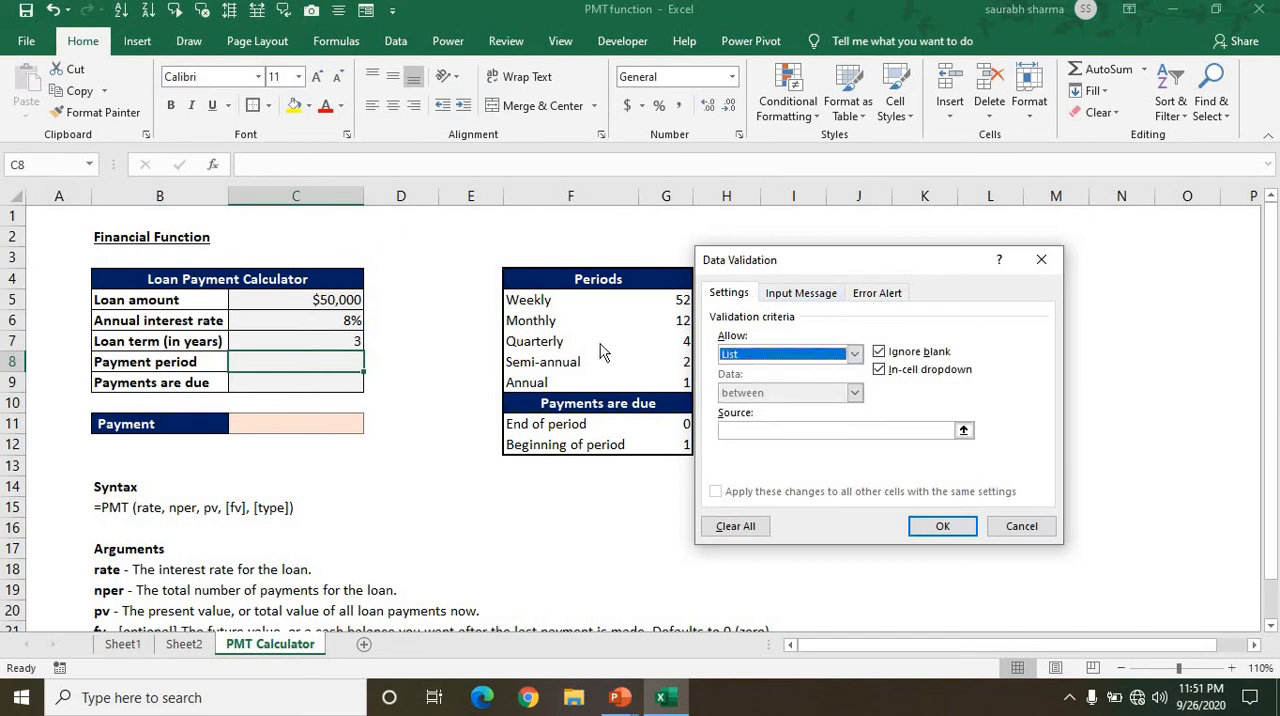
click(728, 429)
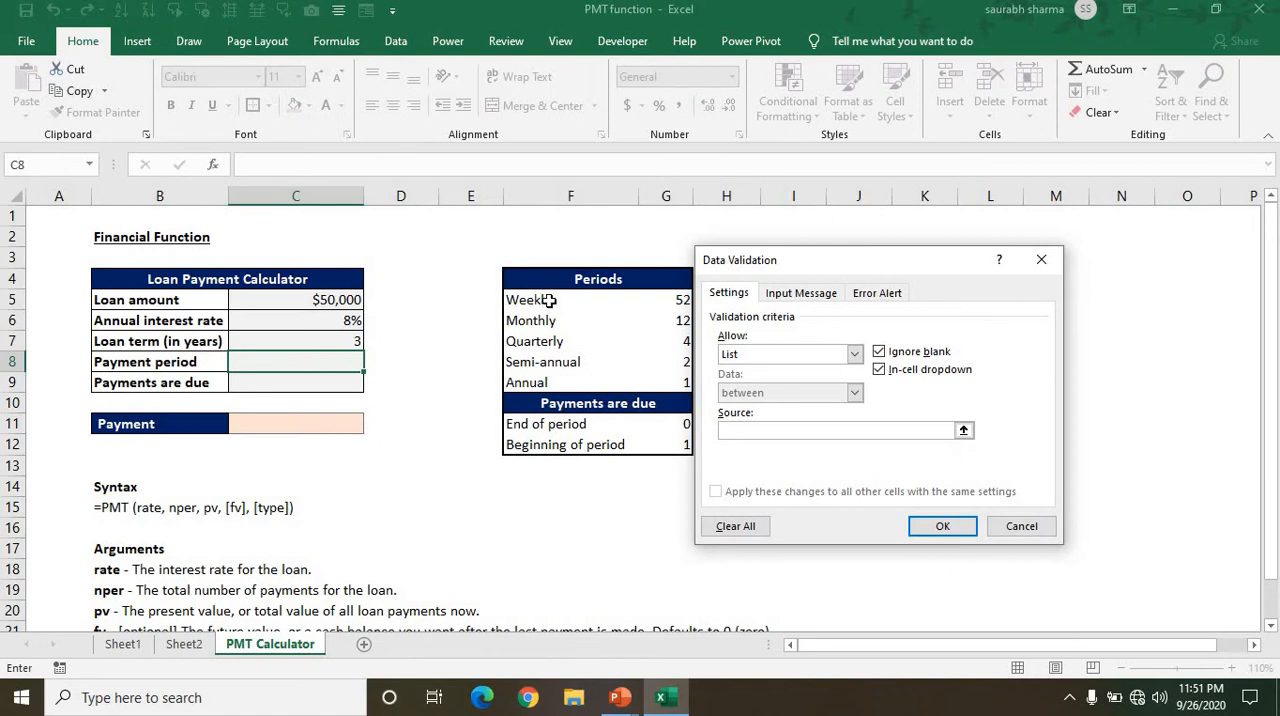
drag(549, 300, 549, 382)
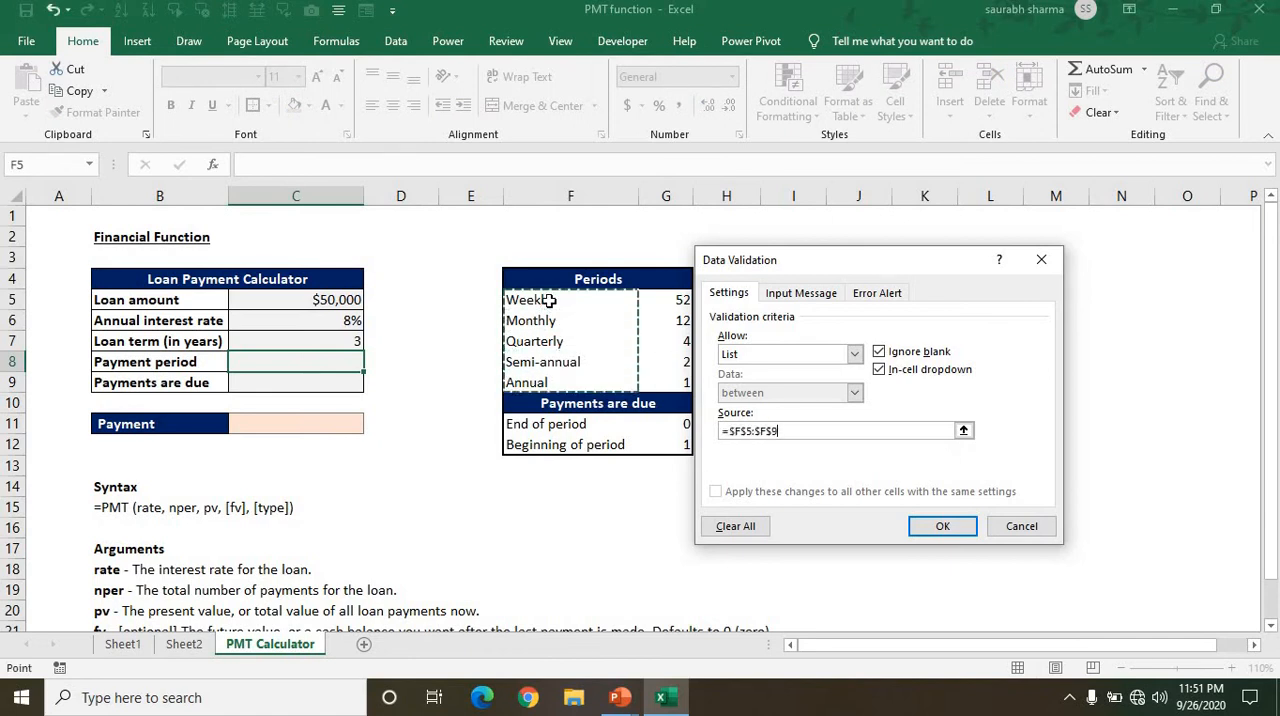
key(Return)
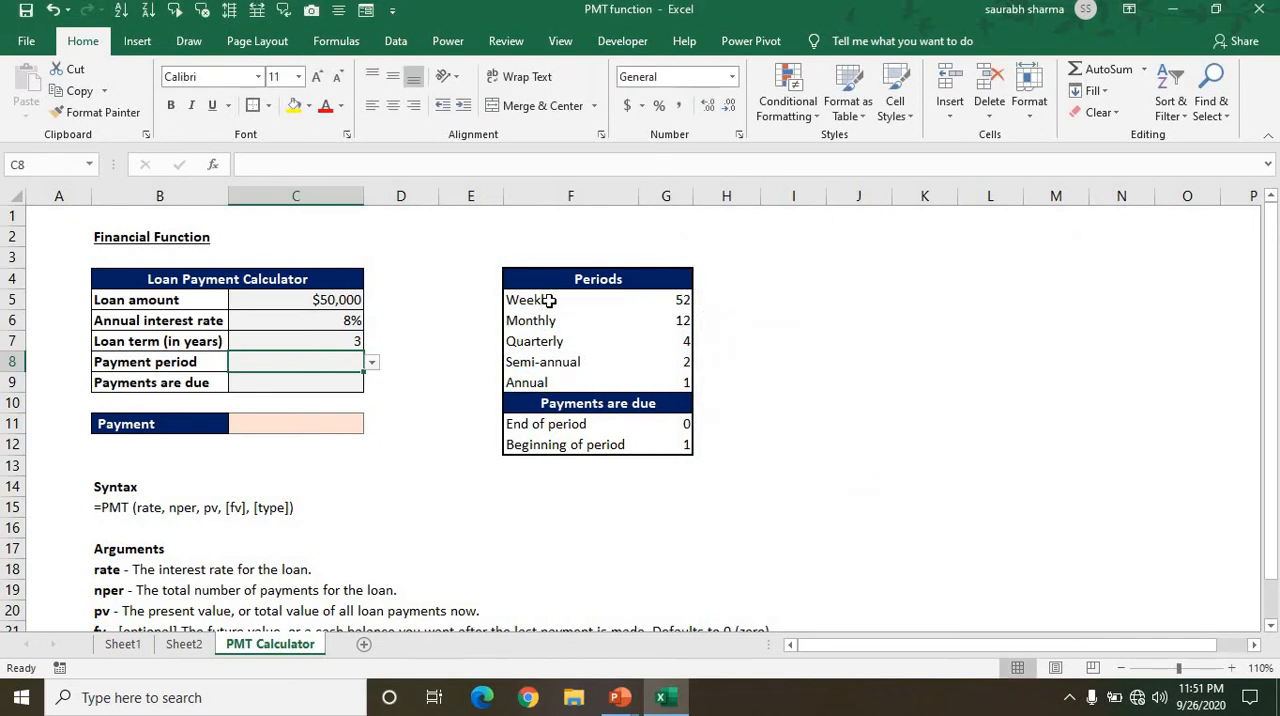
Choose Weekly as the Payment period in C8.
key(alt+Down)
key(Up)
key(Return)
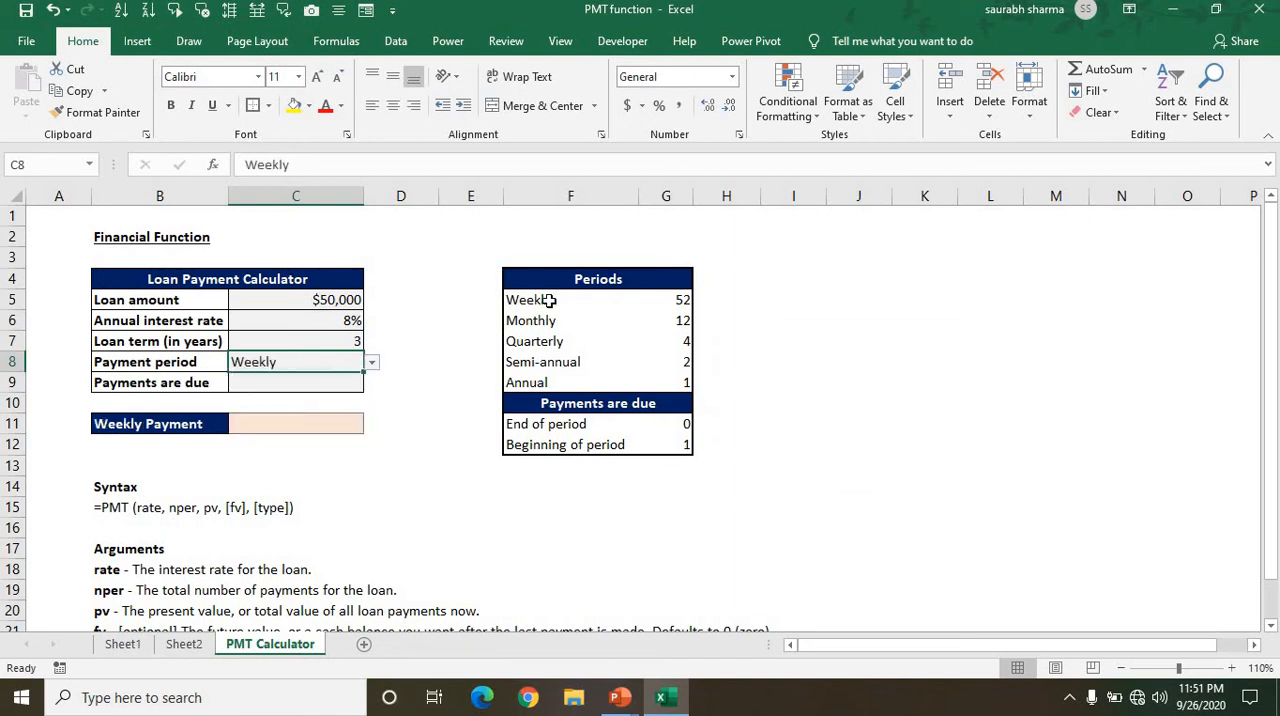
Add a List data validation to the Payments are due cell C9, using F11:F12 as its source.
key(Down)
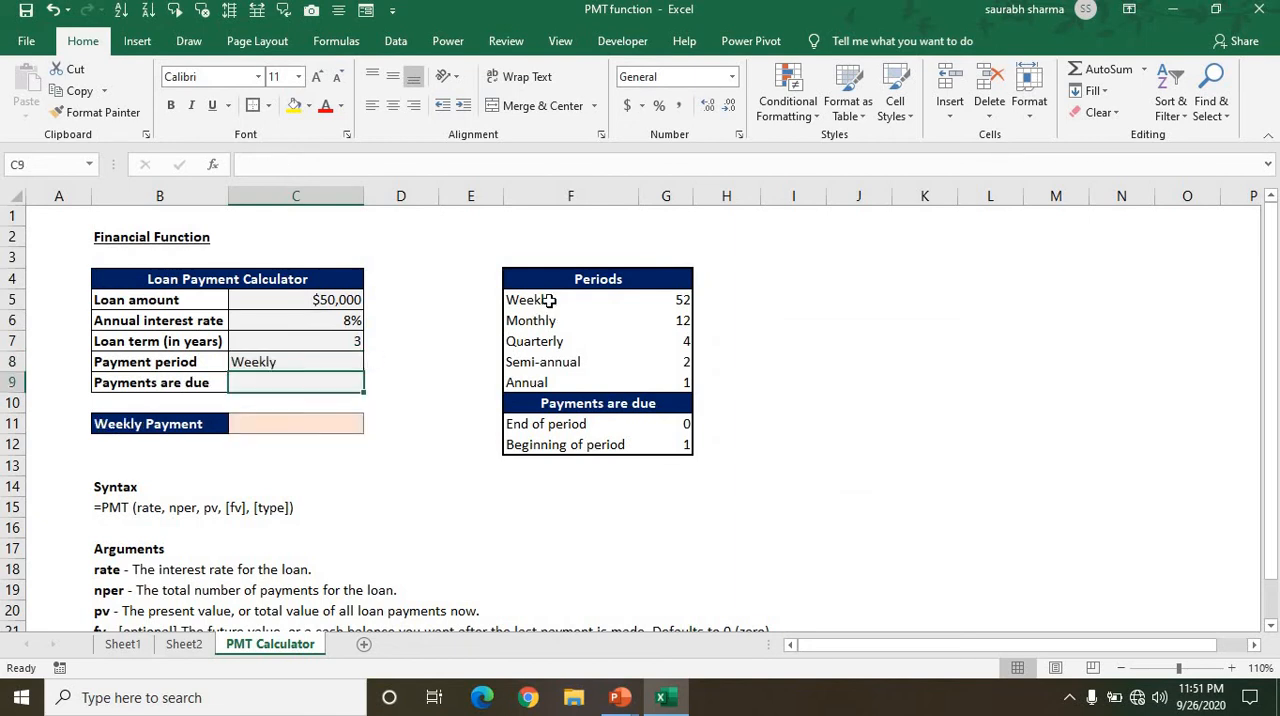
key(alt+a)
key(v)
key(v)
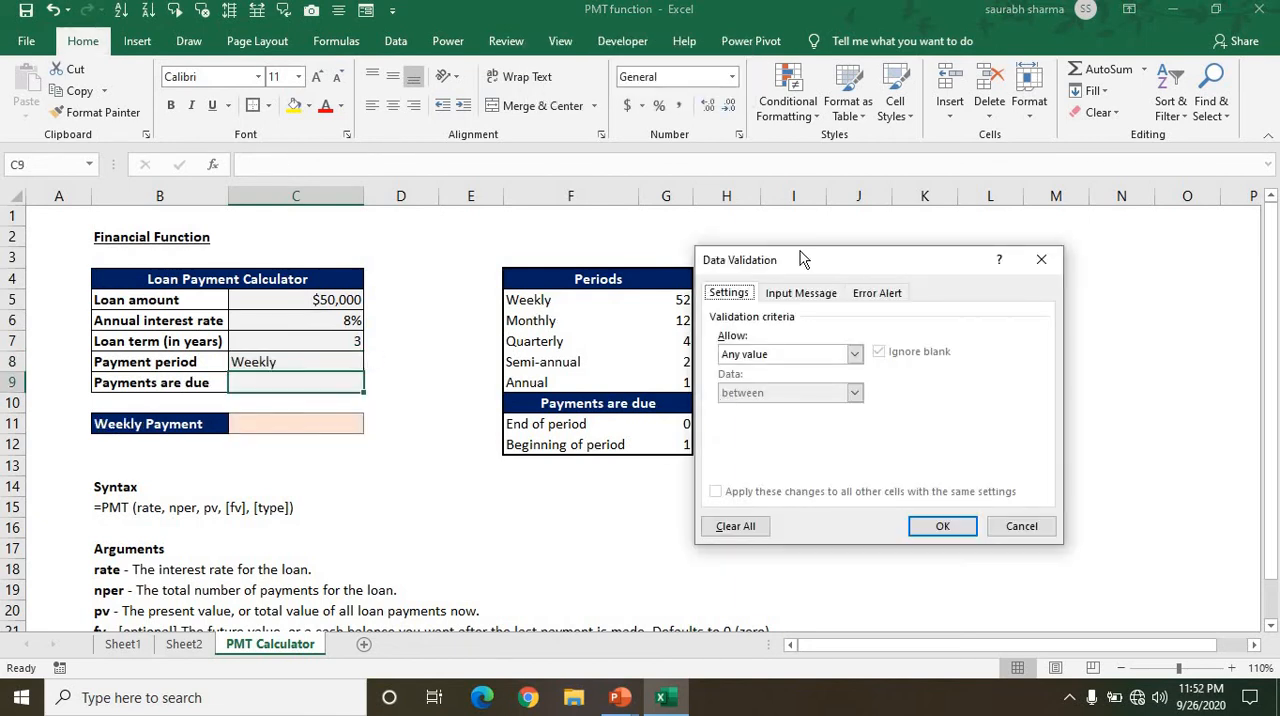
click(801, 360)
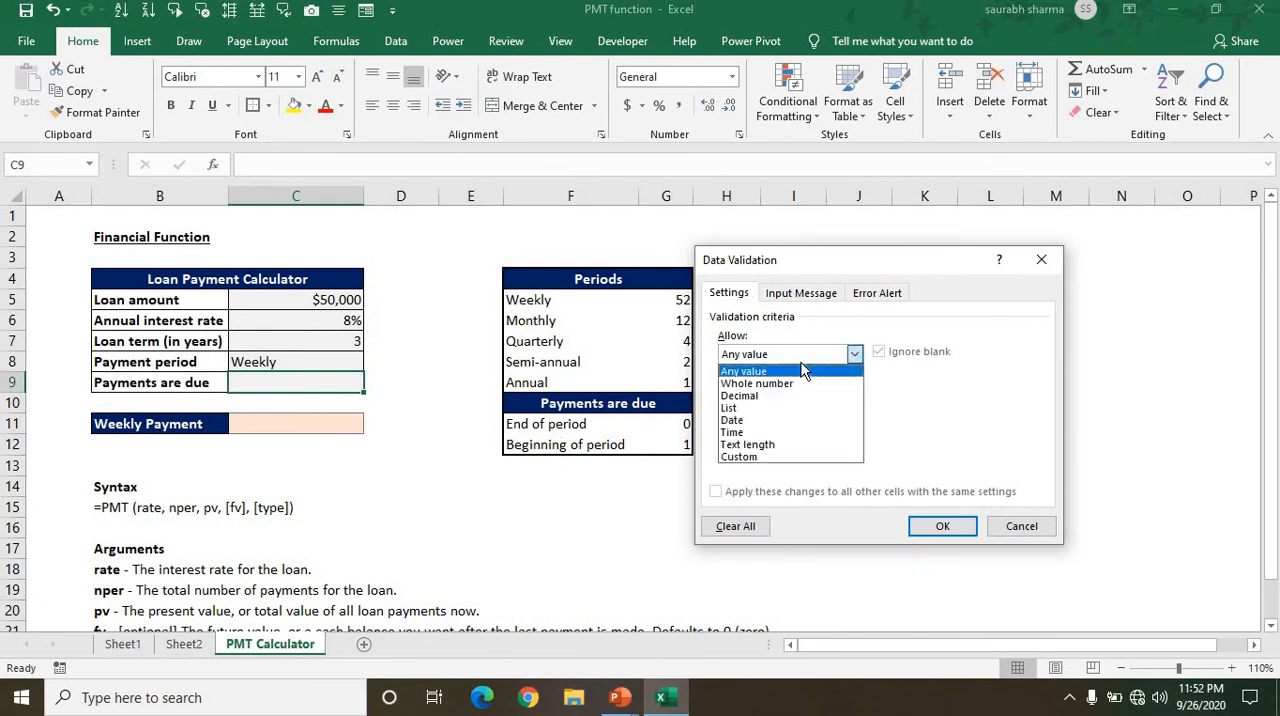
click(738, 410)
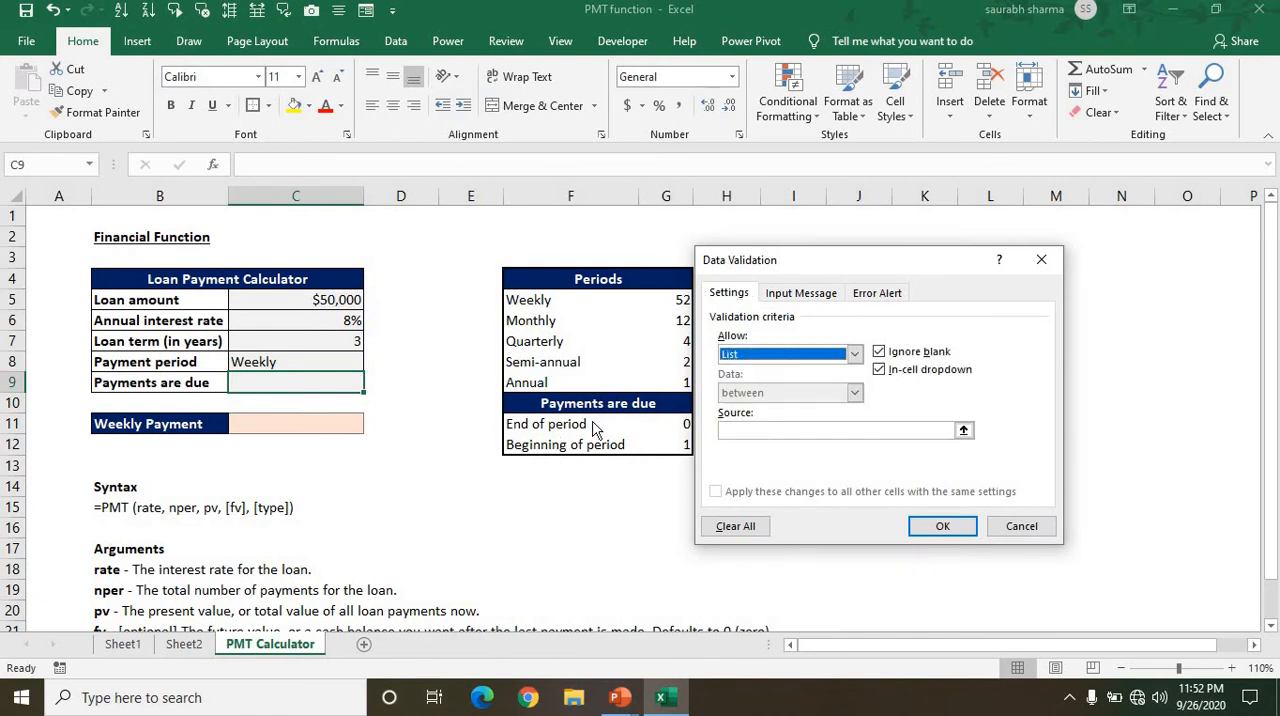
click(738, 430)
drag(531, 417, 531, 444)
key(Return)
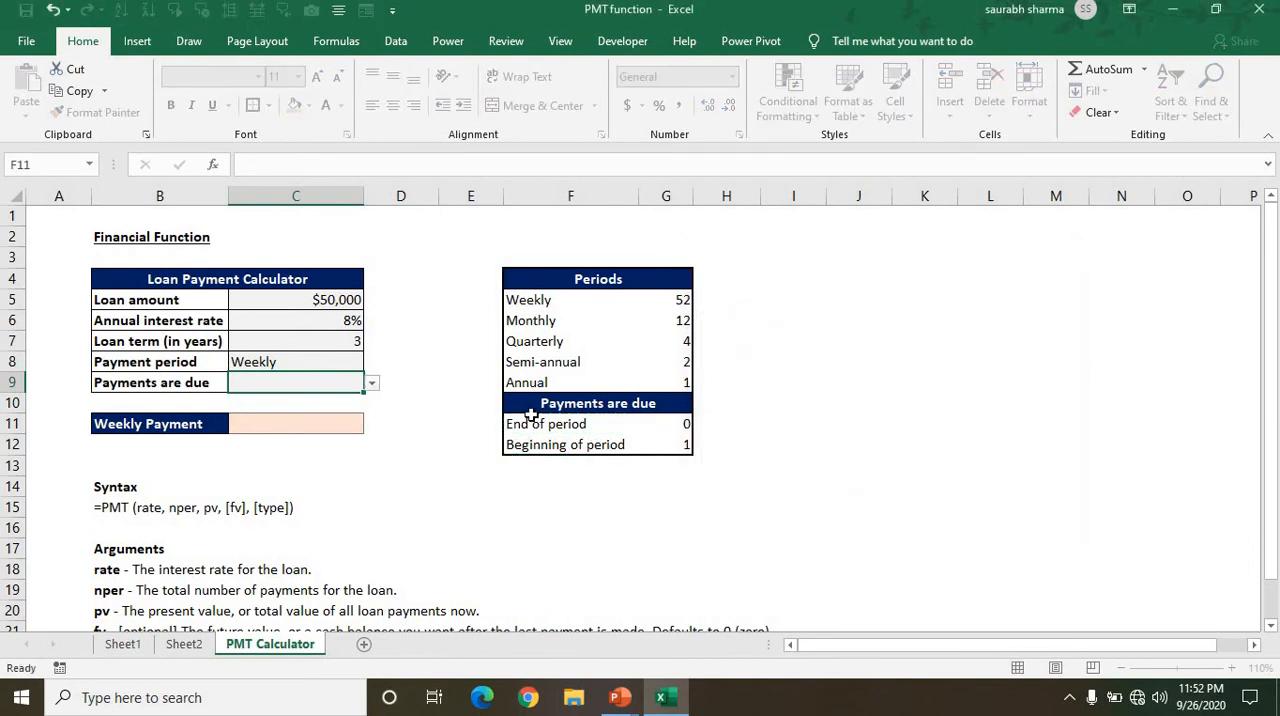
Try End of period in the Payments are due cell C9, ending with Beginning of period selected.
key(alt+Down)
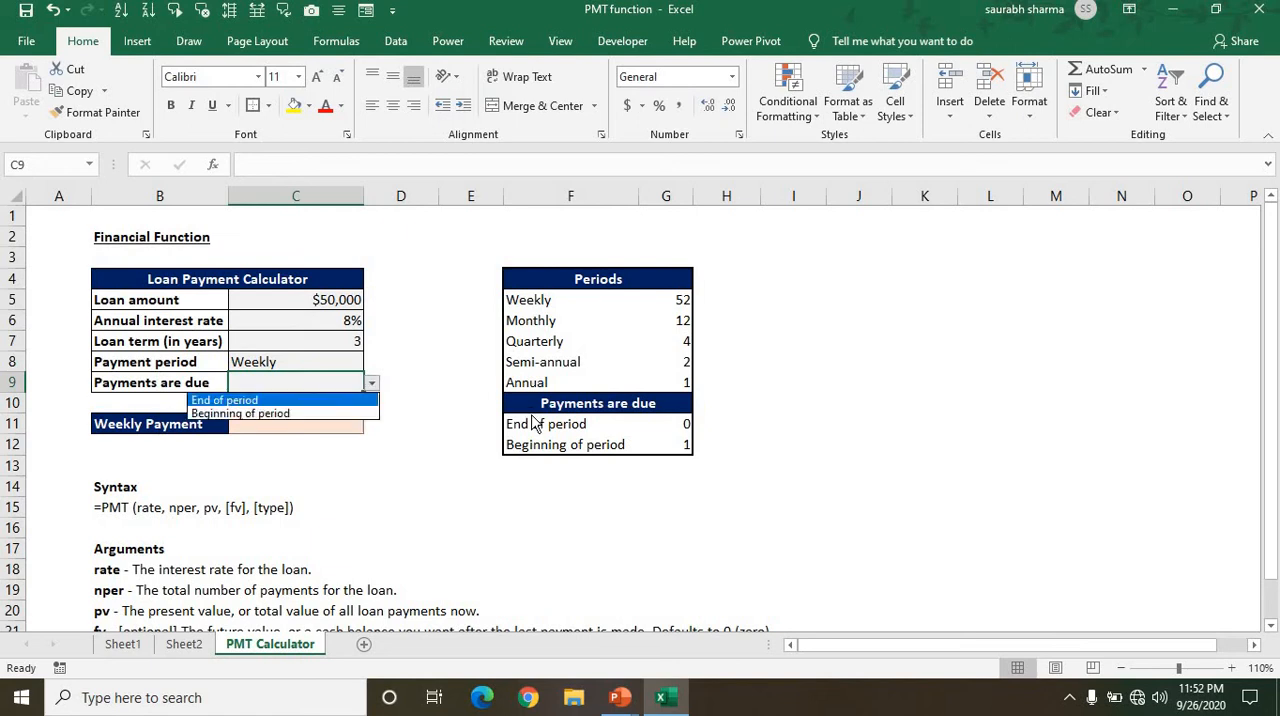
key(Return)
key(alt+Down)
key(Down)
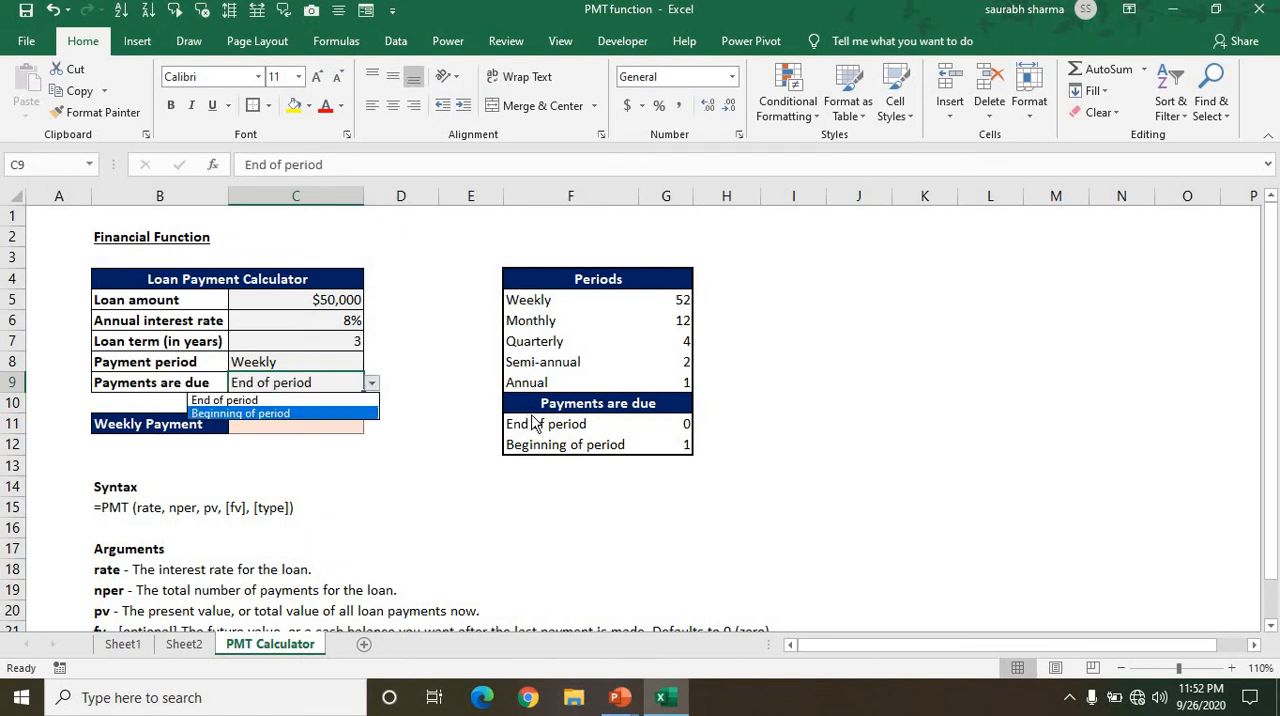
key(Return)
Choose Monthly as the Payment period in C8 and check the payment formula in C11.
key(Up)
key(alt+Down)
key(Down)
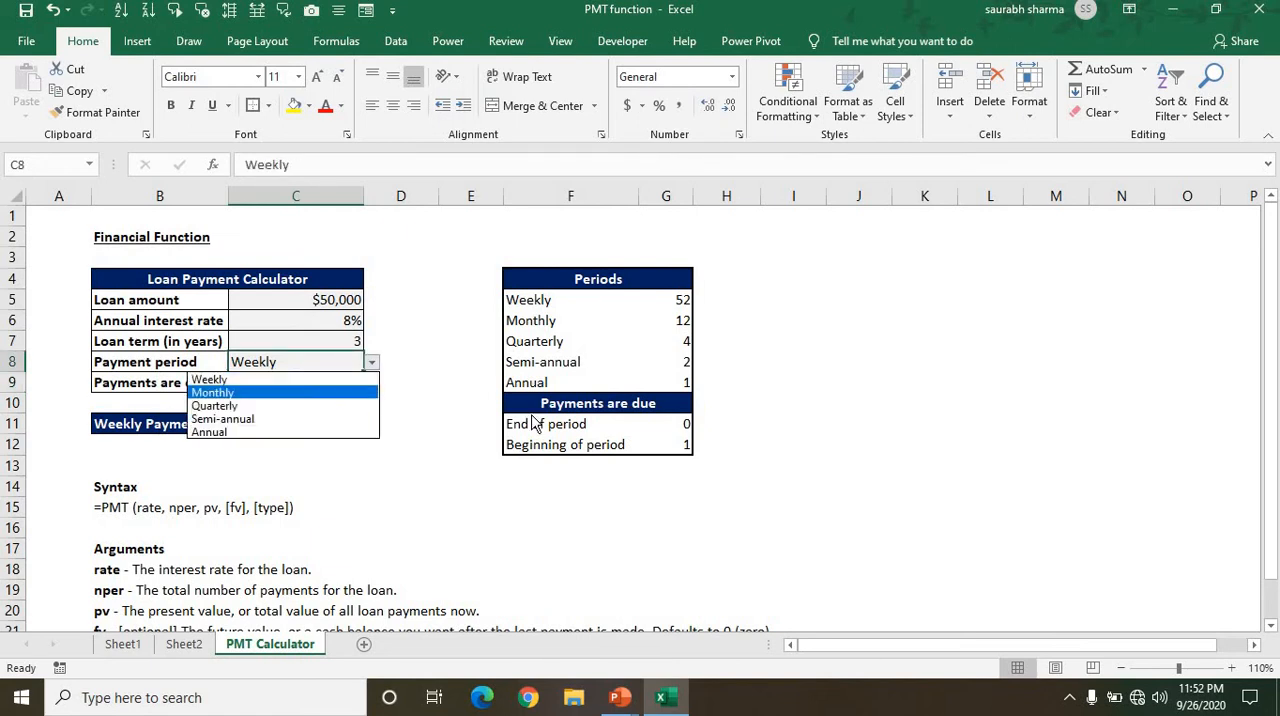
key(Return)
key(Down)
key(Down)
key(Down)
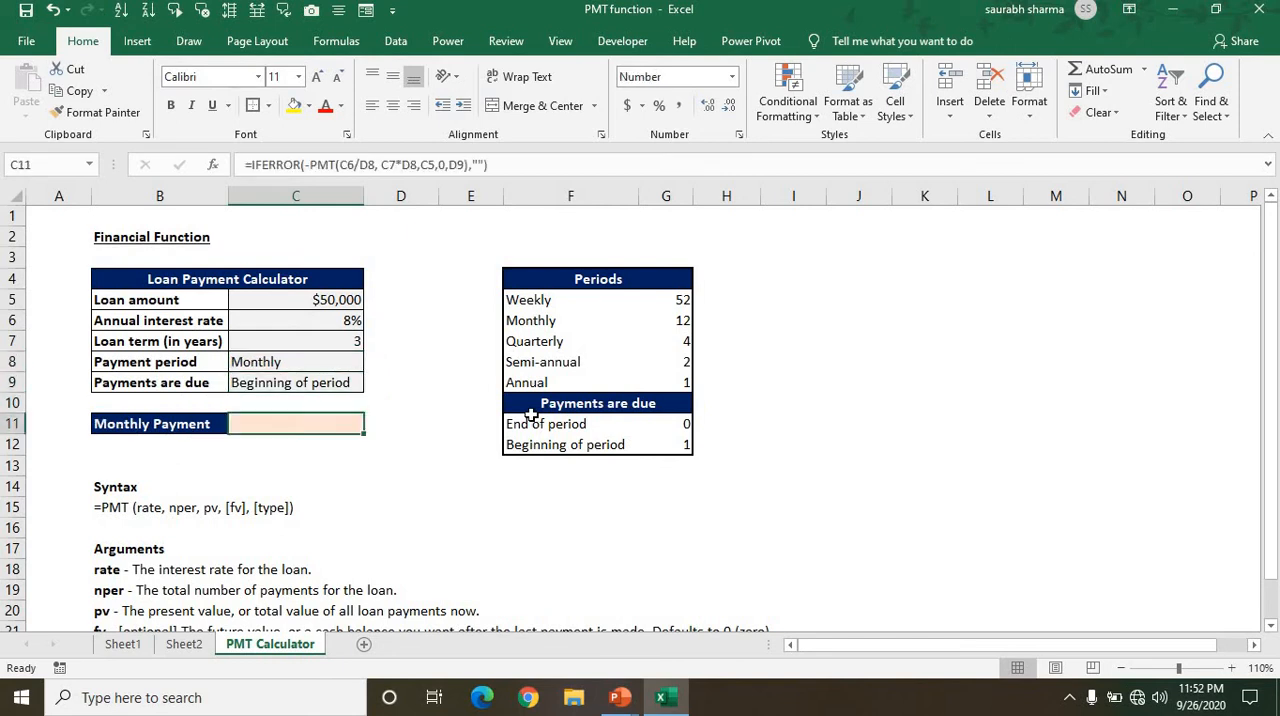
Set the Payment period in C8 to Quarterly.
key(Up)
key(Up)
key(Up)
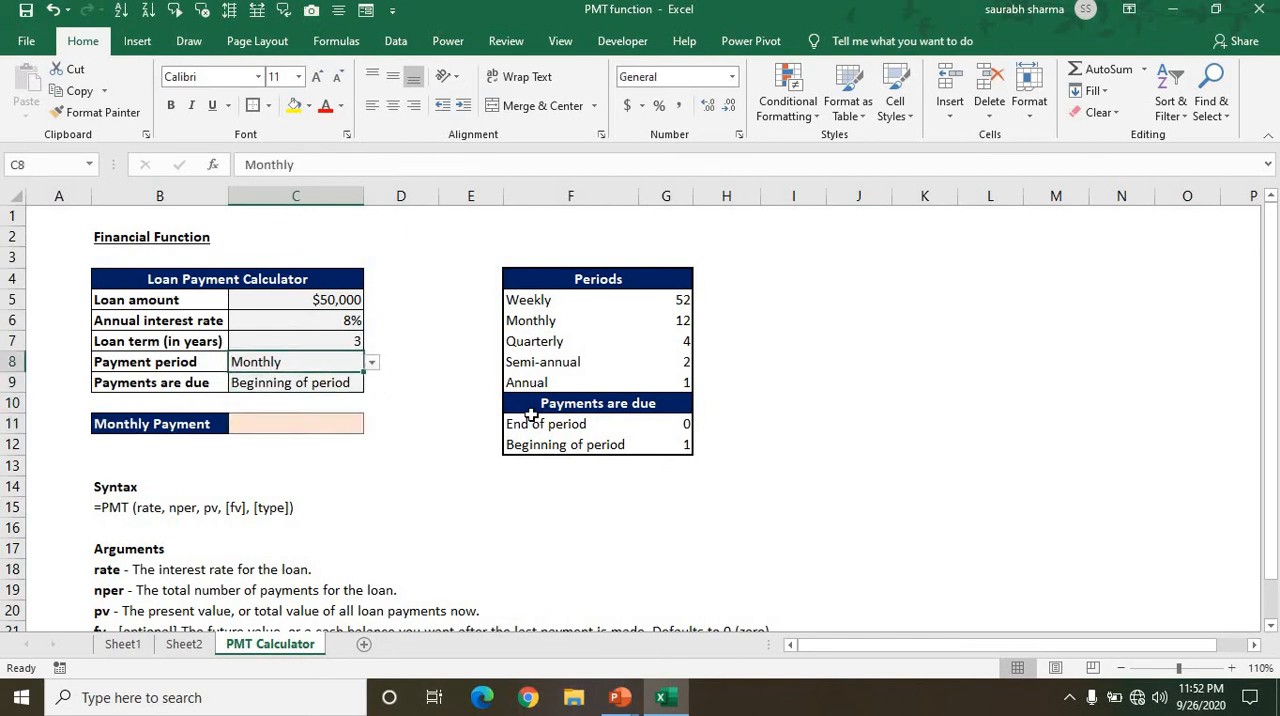
key(alt+Down)
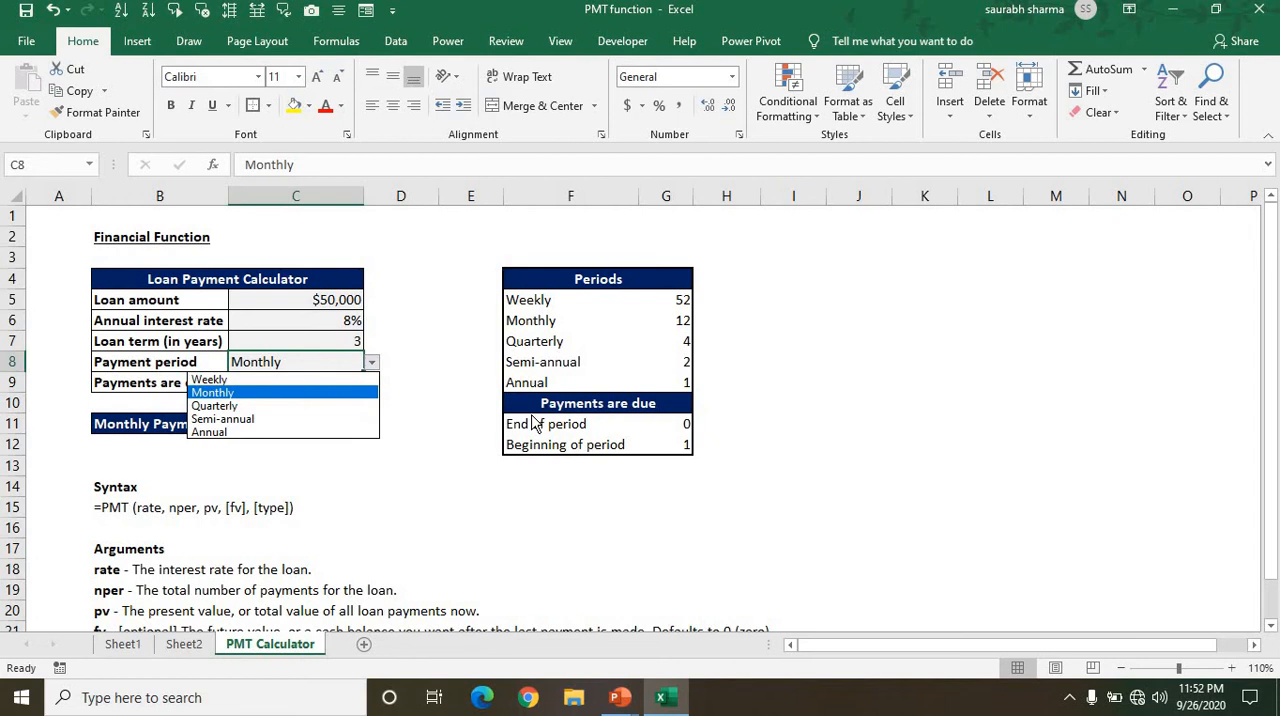
key(Down)
key(Return)
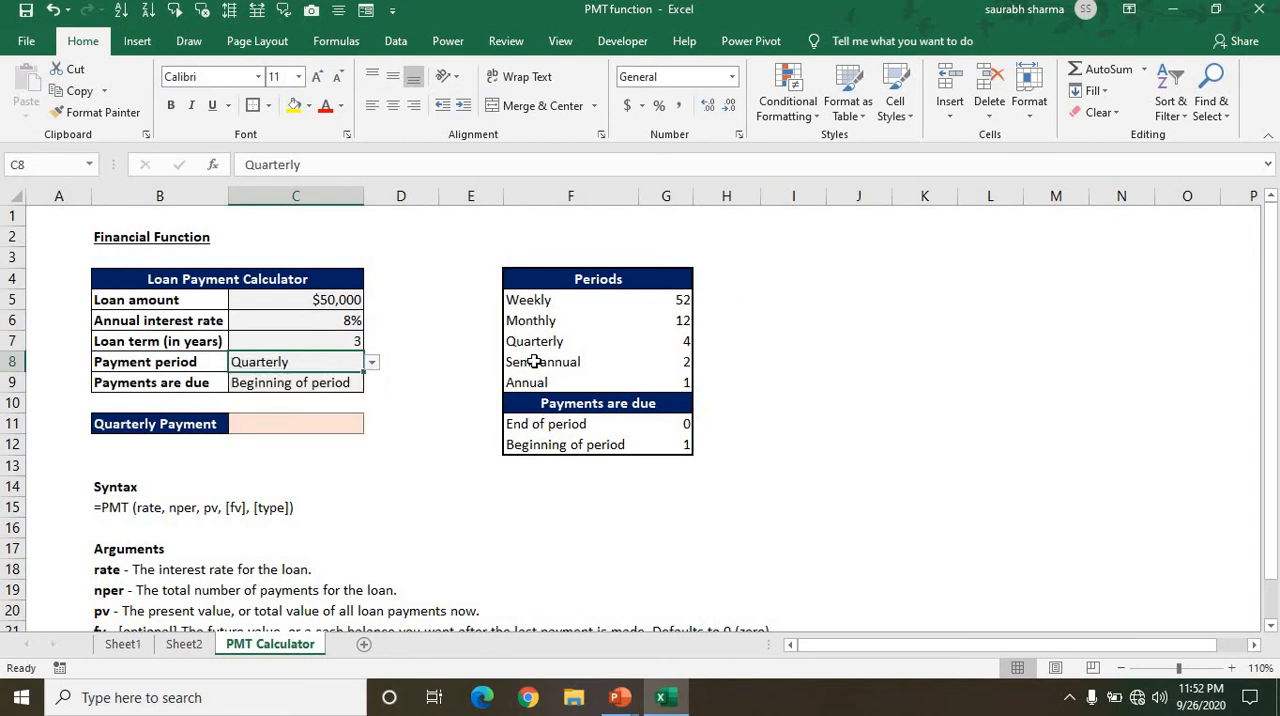
Enter =VLOOKUP(C8,F5:G9,2,0) in D8 to look up the number of periods per year for the chosen payment period.
key(Right)
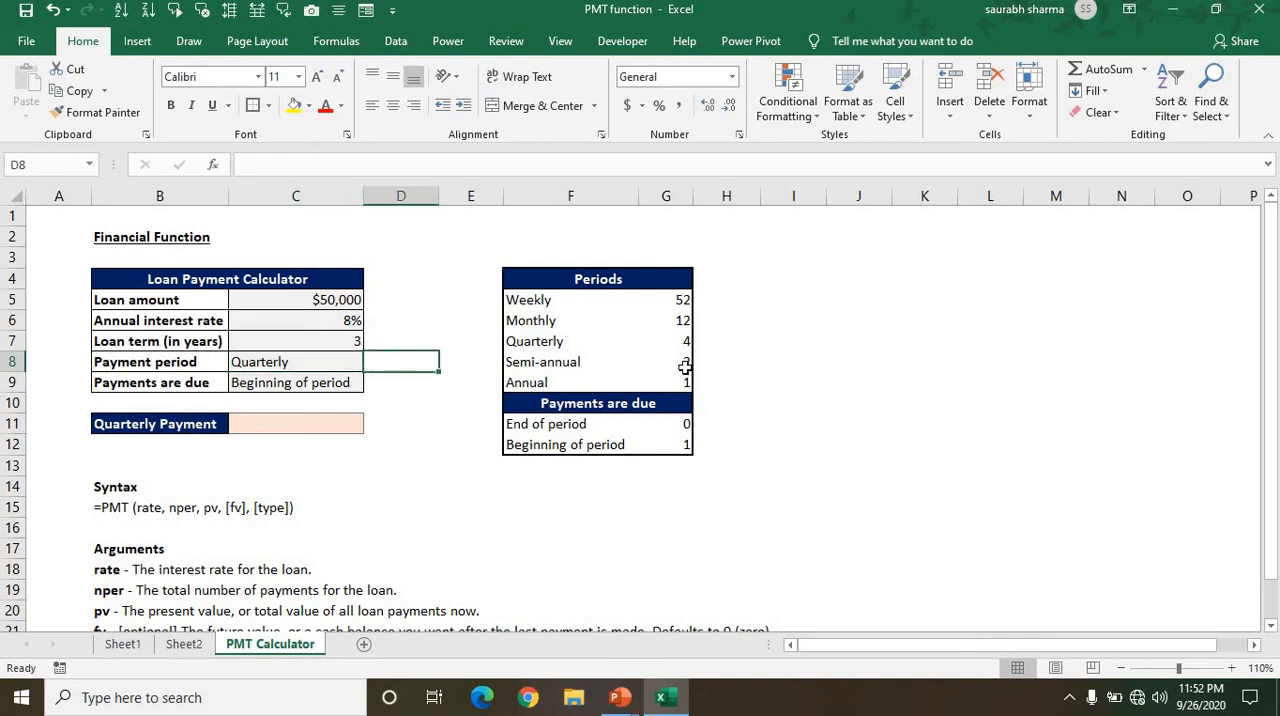
text(=)
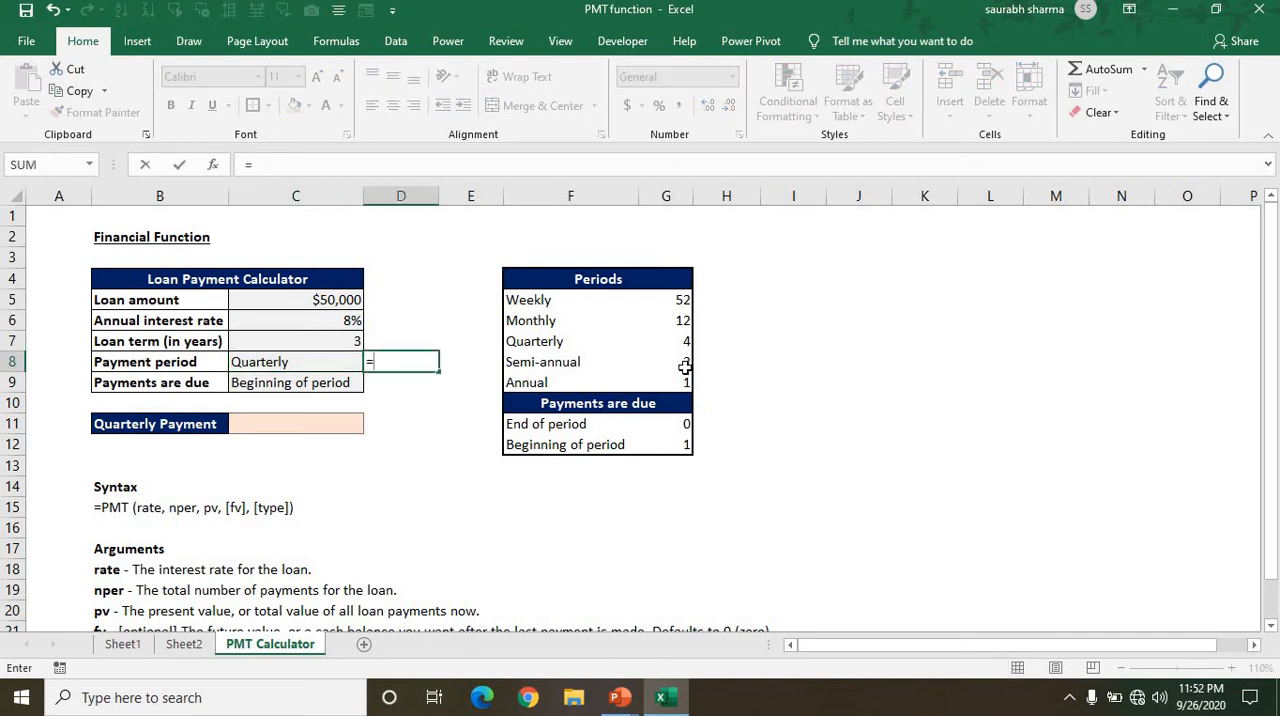
text(vl)
key(Tab)
key(Left)
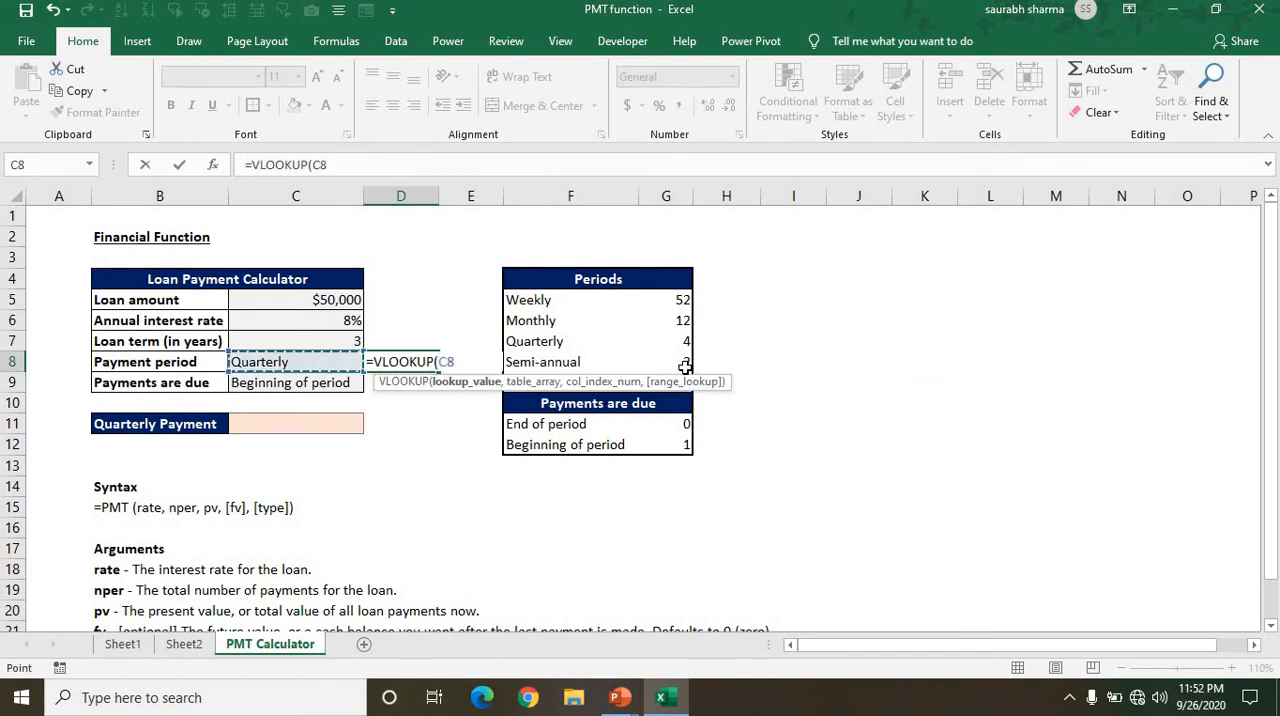
text(,)
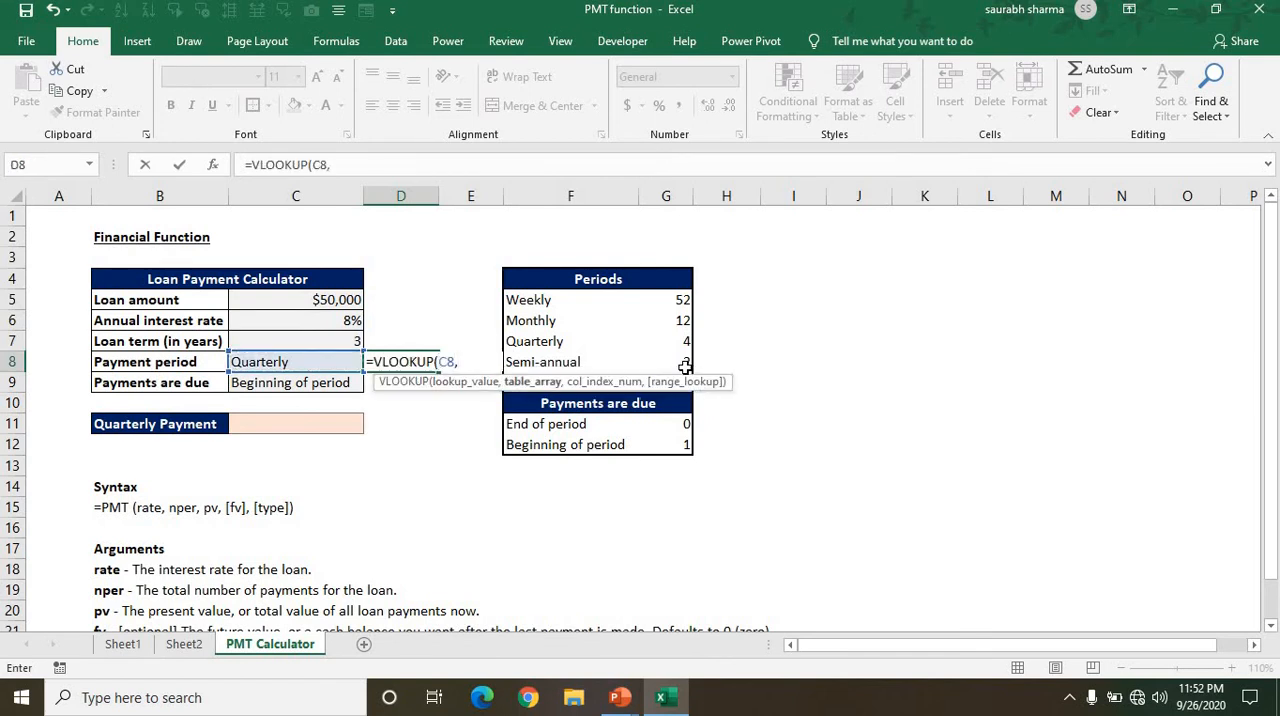
key(Right)
key(Right)
key(shift+Up)
key(shift+Up)
key(shift+Up)
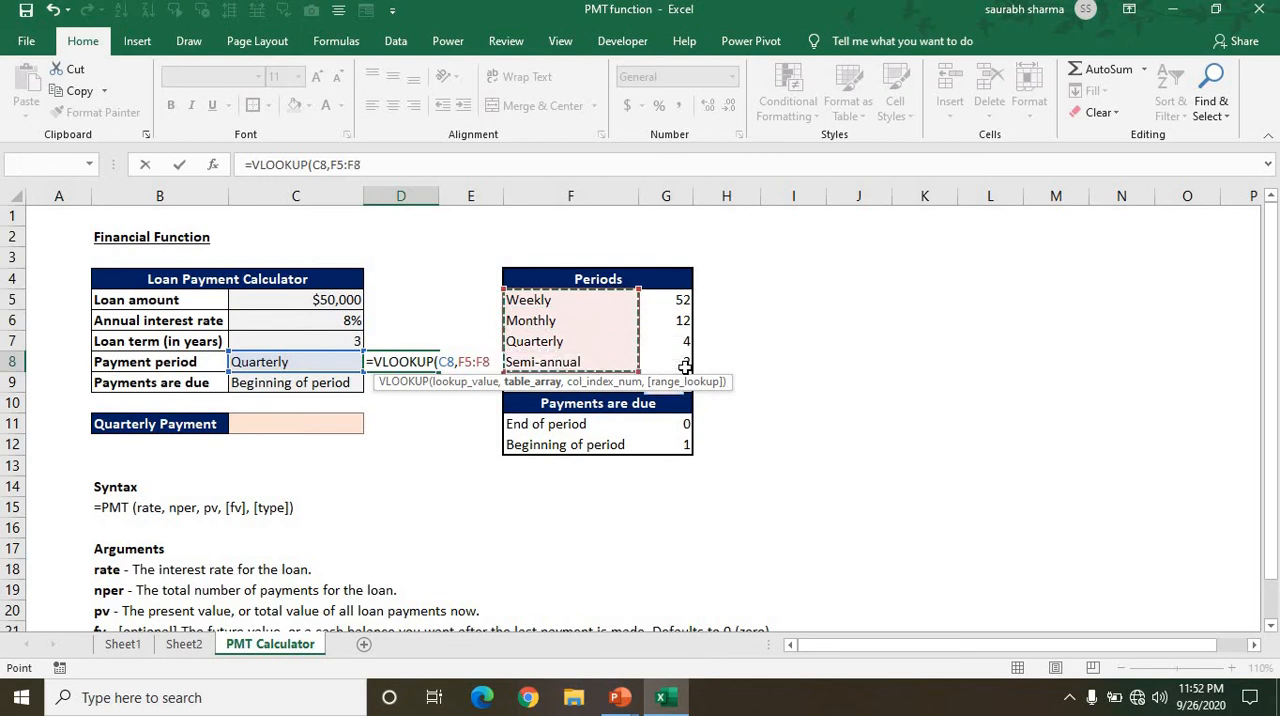
key(shift+Down)
key(shift+Up)
key(shift+Down)
key(shift+Right)
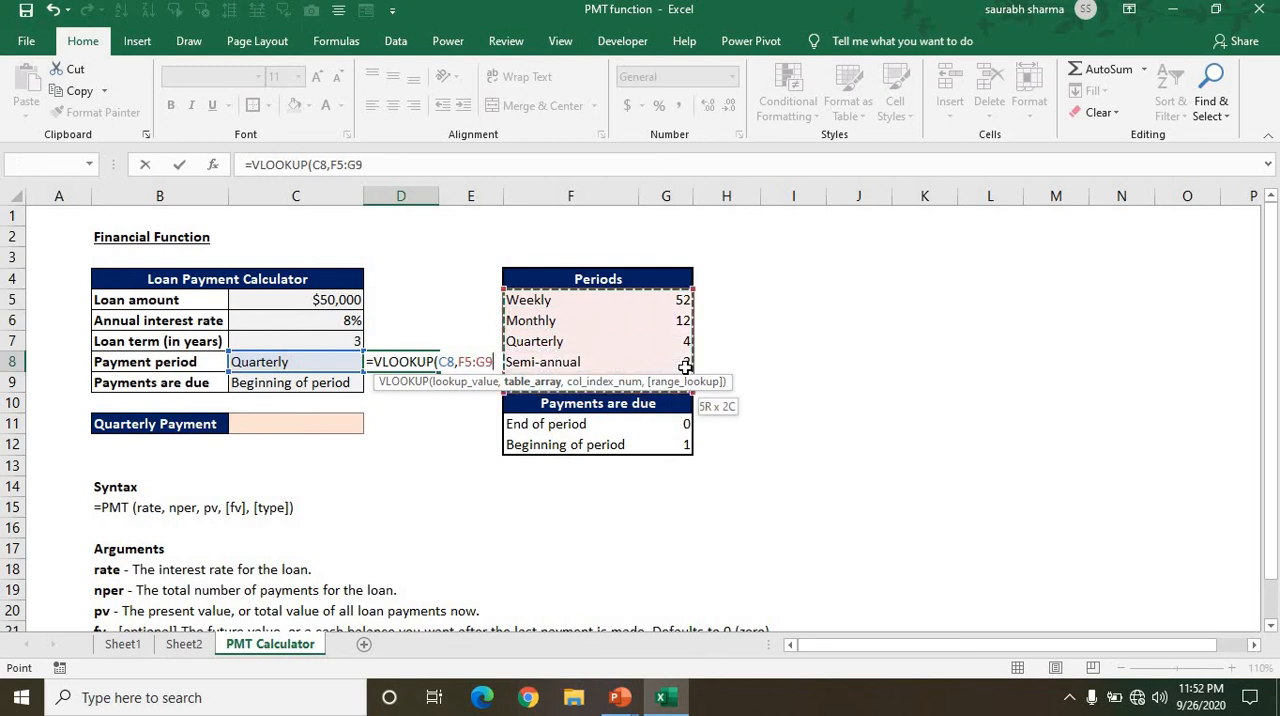
text(,)
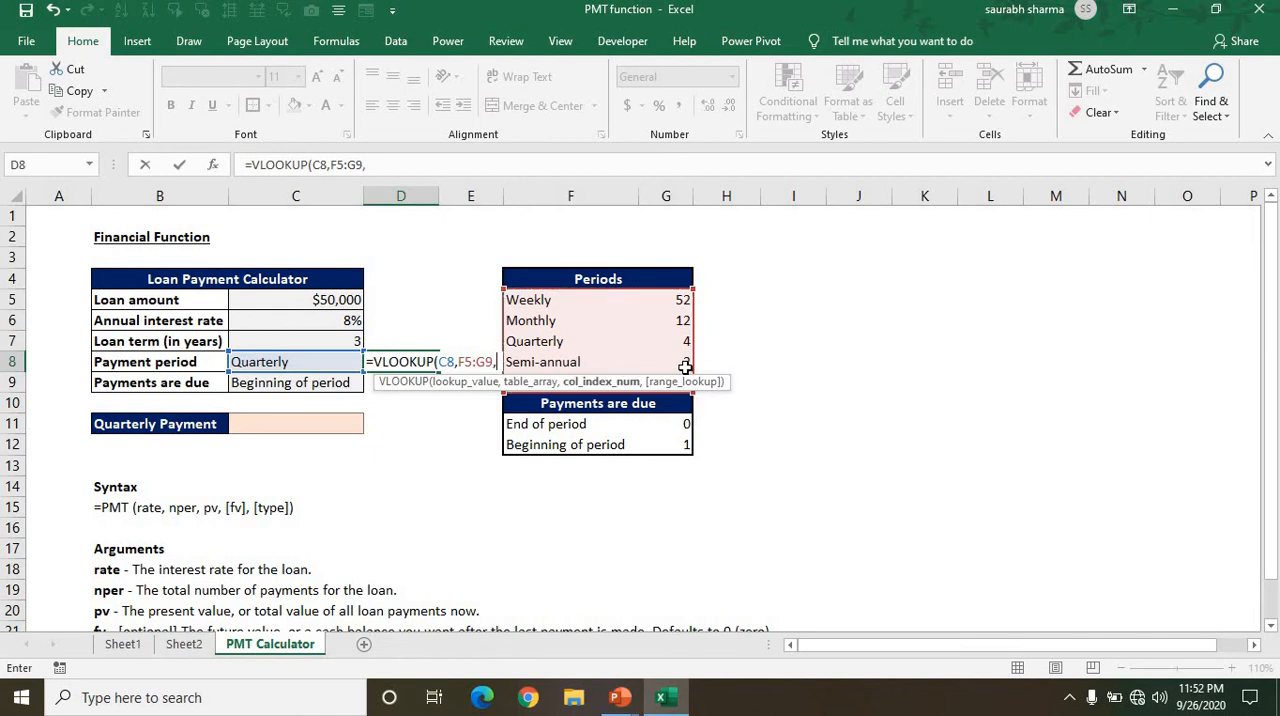
text(2,0))
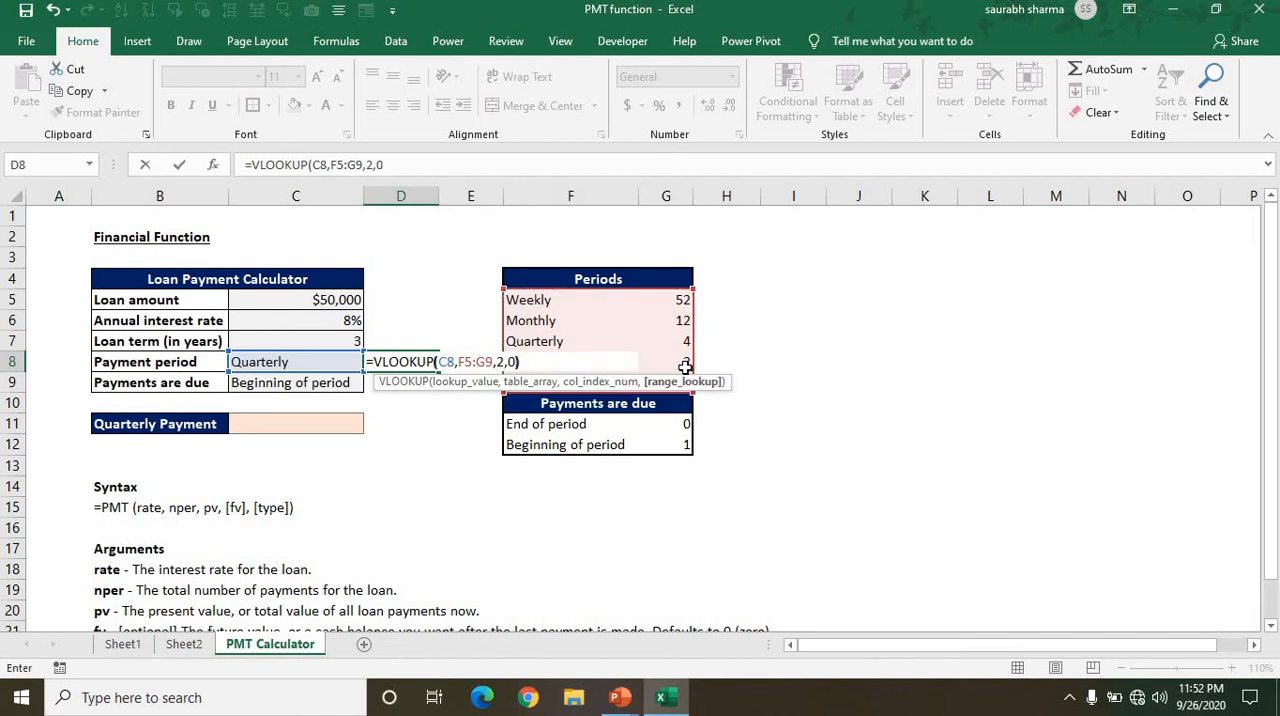
key(ctrl+Return)
Try Monthly and Quarterly as the Payment period in C8, ending with Annual selected.
key(Left)
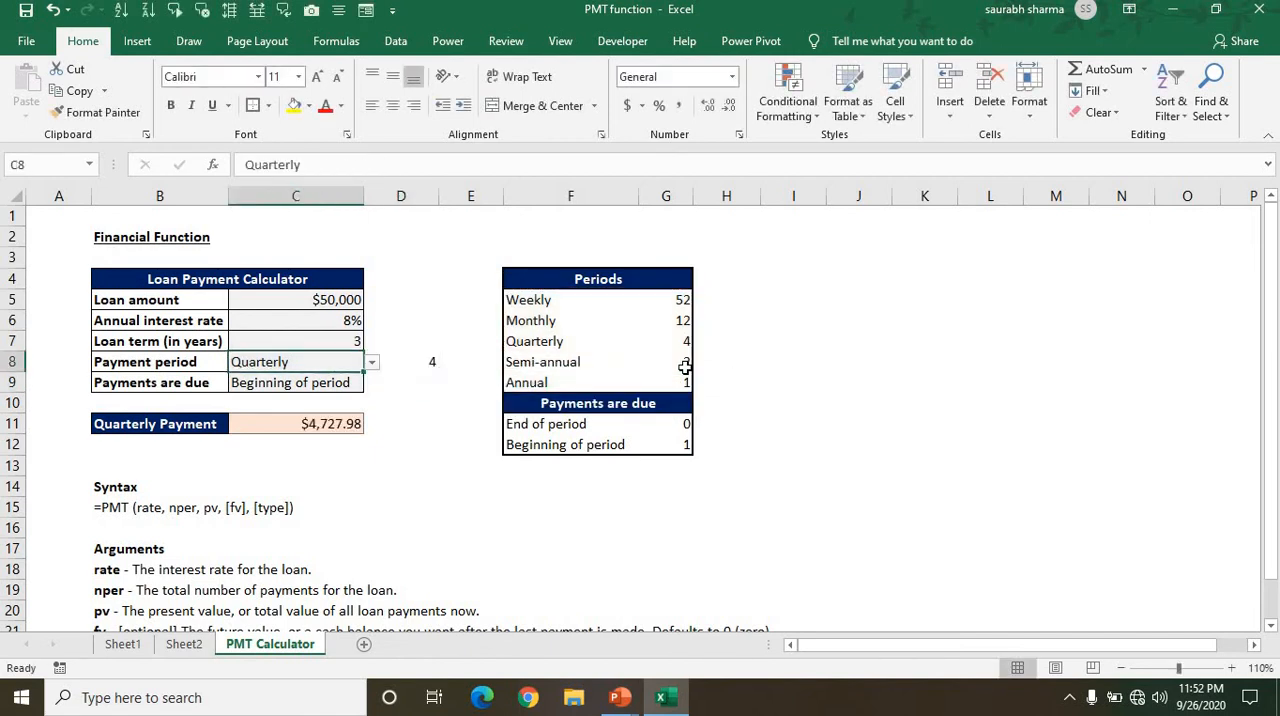
key(alt+Down)
key(Up)
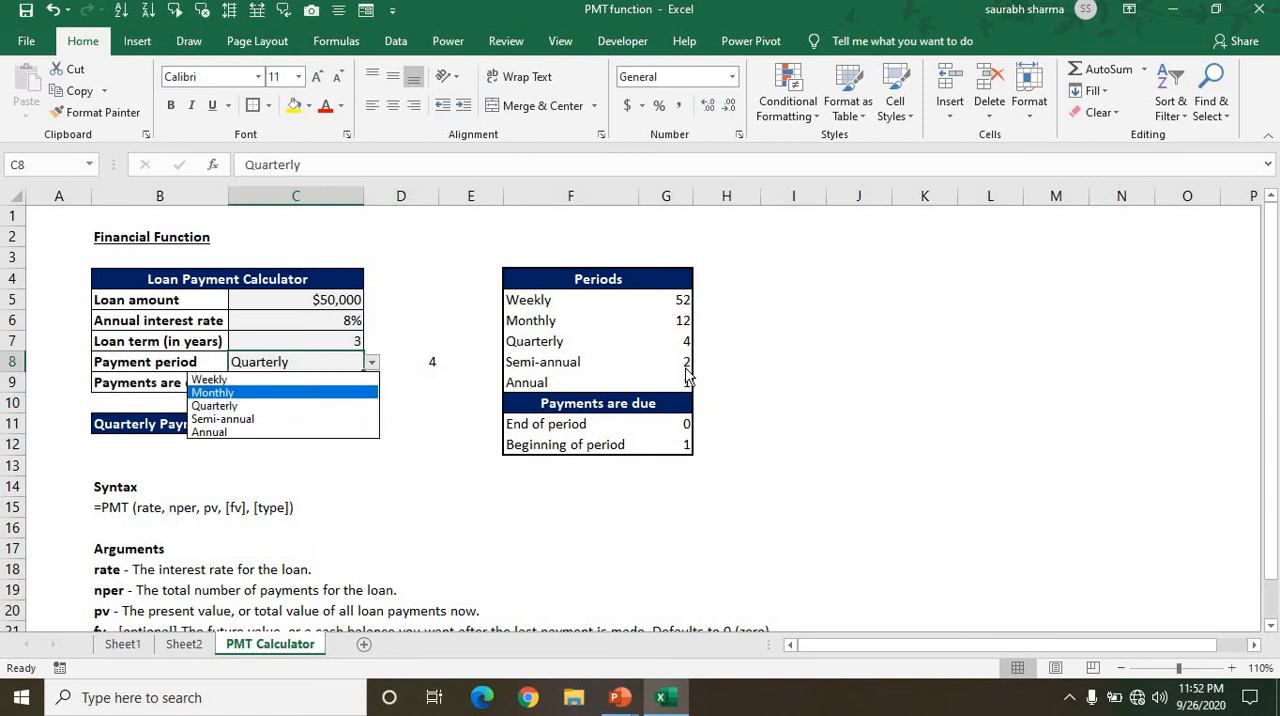
key(Return)
key(alt+Down)
key(Down)
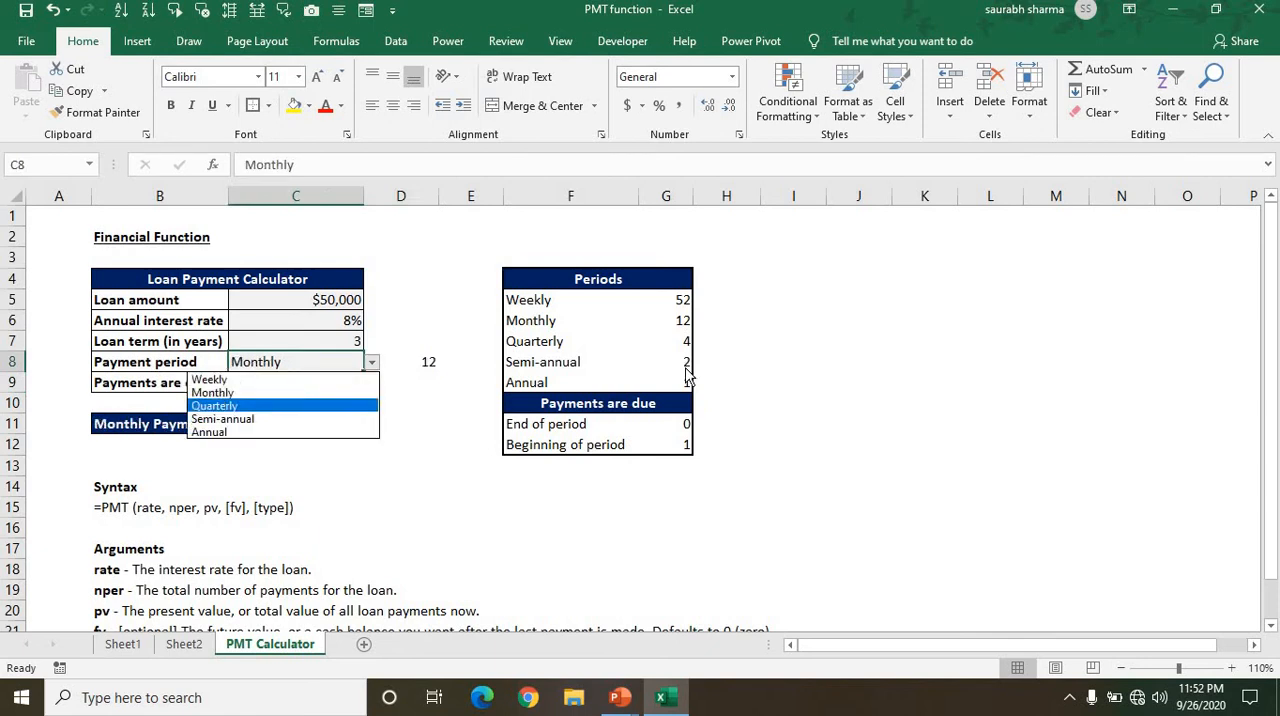
key(Return)
key(Down)
key(Down)
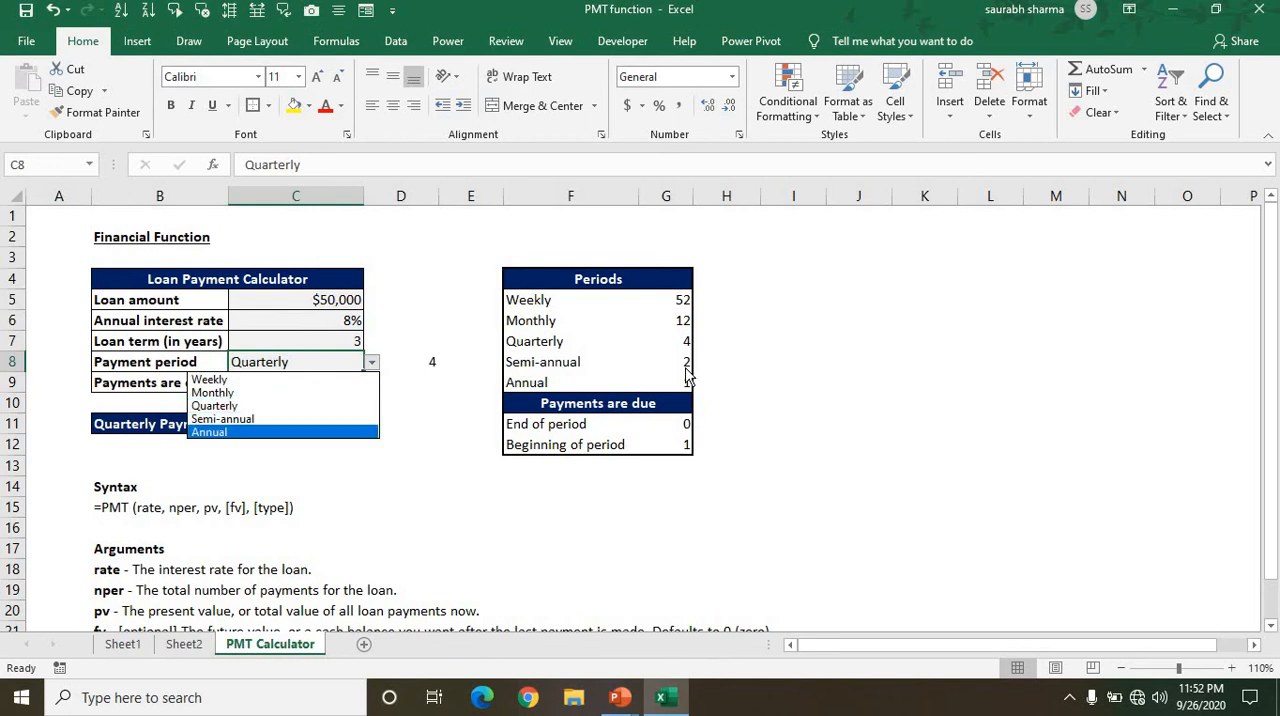
key(Return)
Enter =VLOOKUP(C9,F11:G12,2,0) in D9 to look up the code for when payments are due.
key(Down)
key(Right)
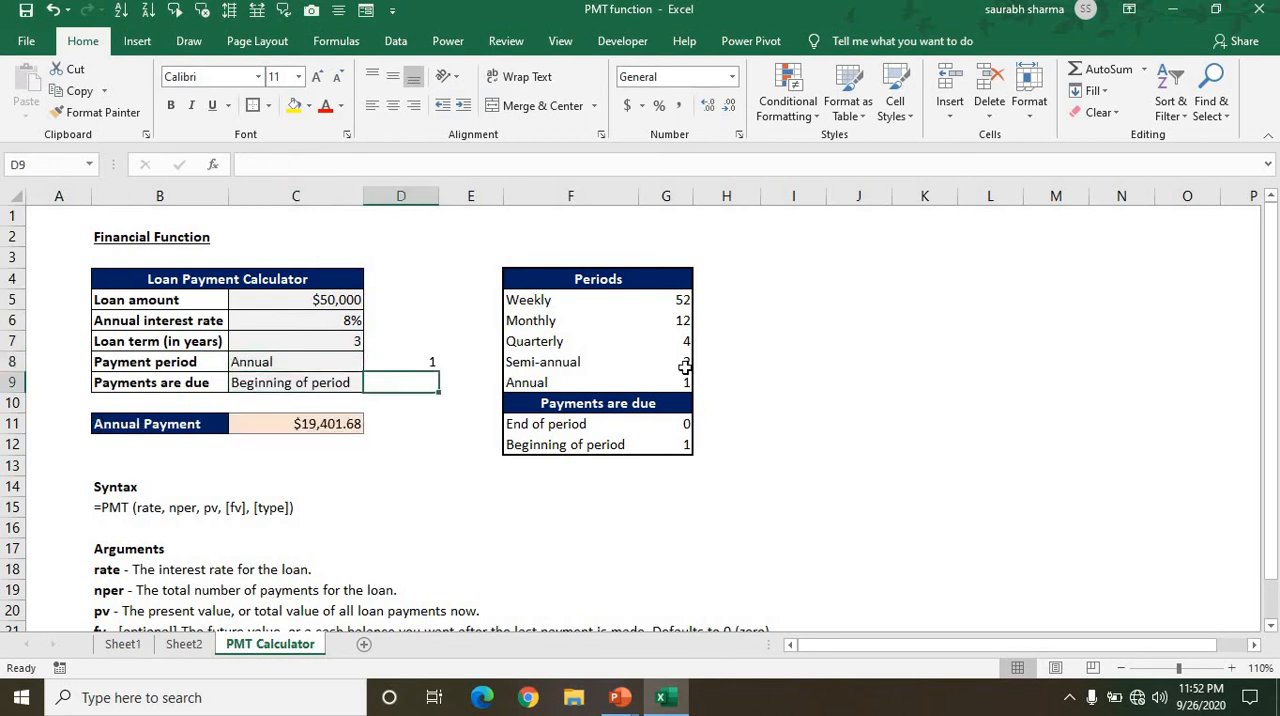
text(=)
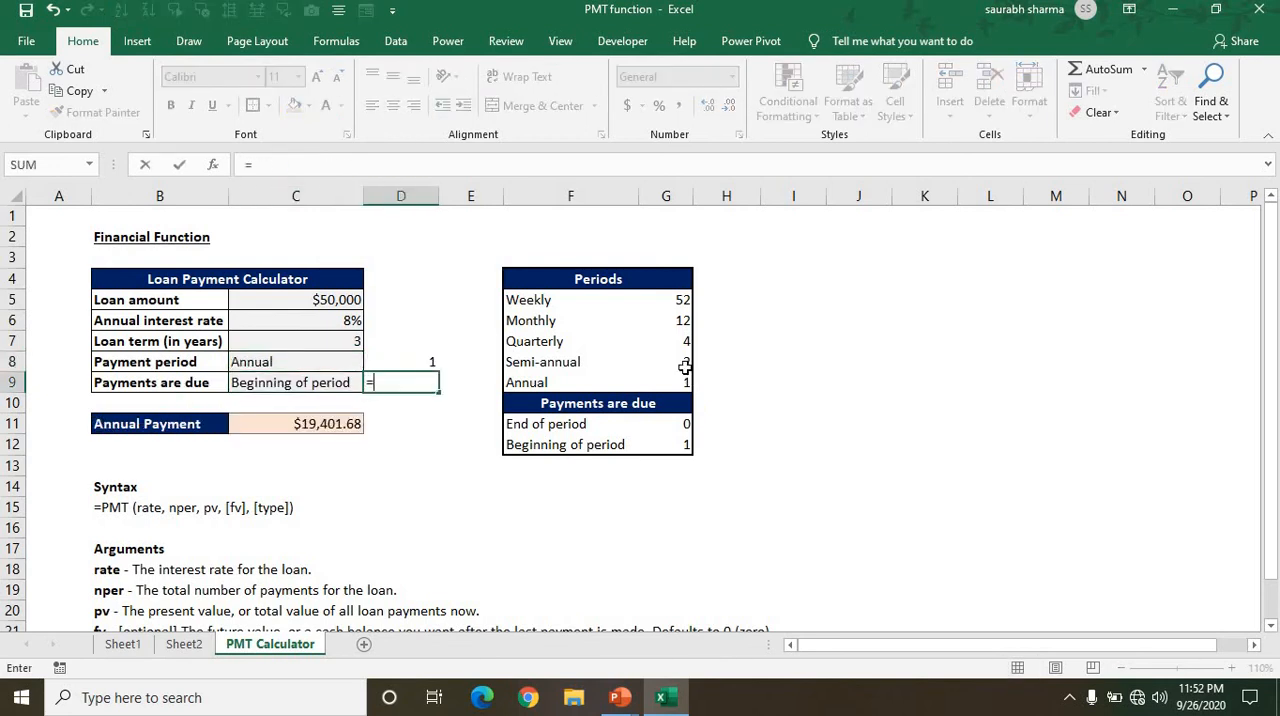
text(v)
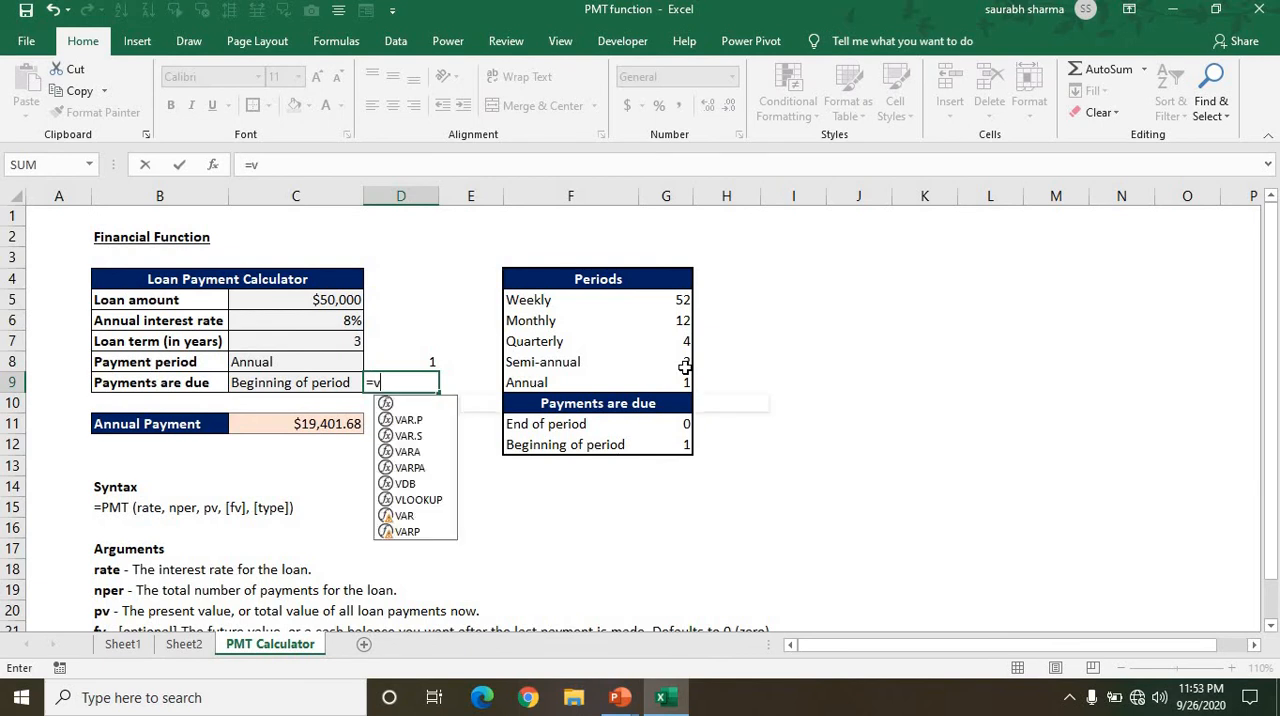
text(lo)
key(Tab)
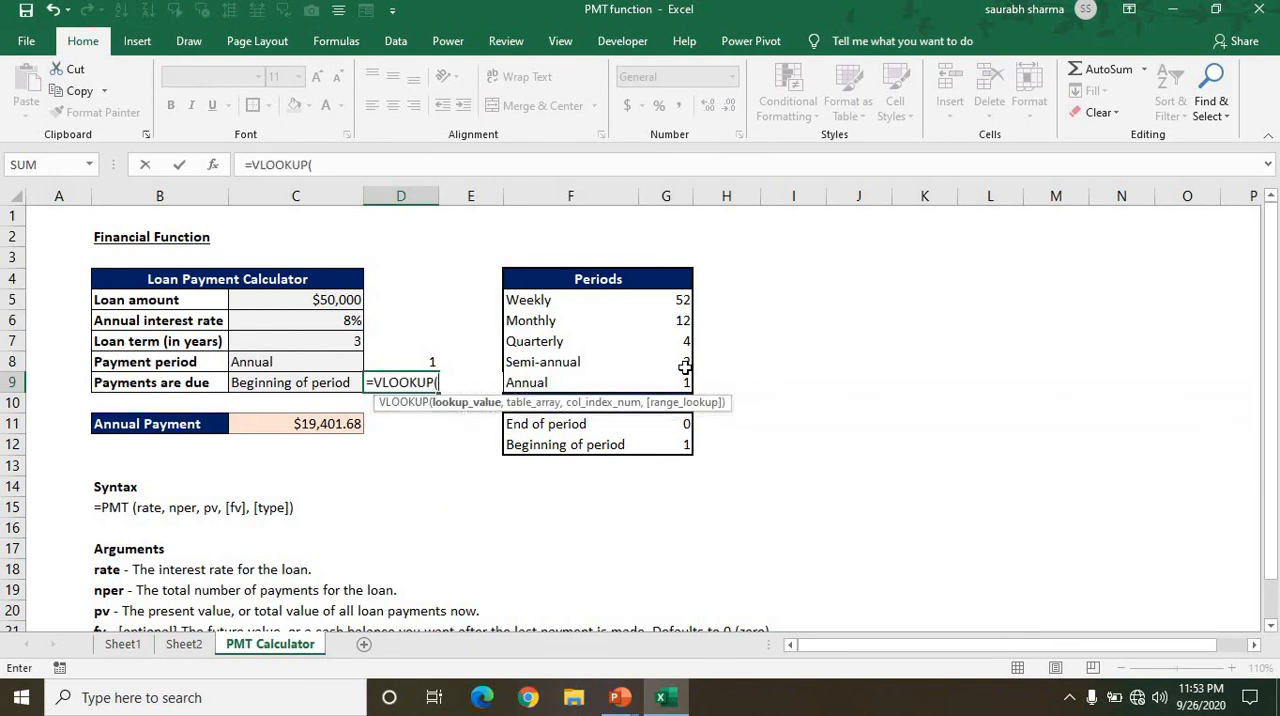
key(Left)
text(,)
key(Down)
key(Right)
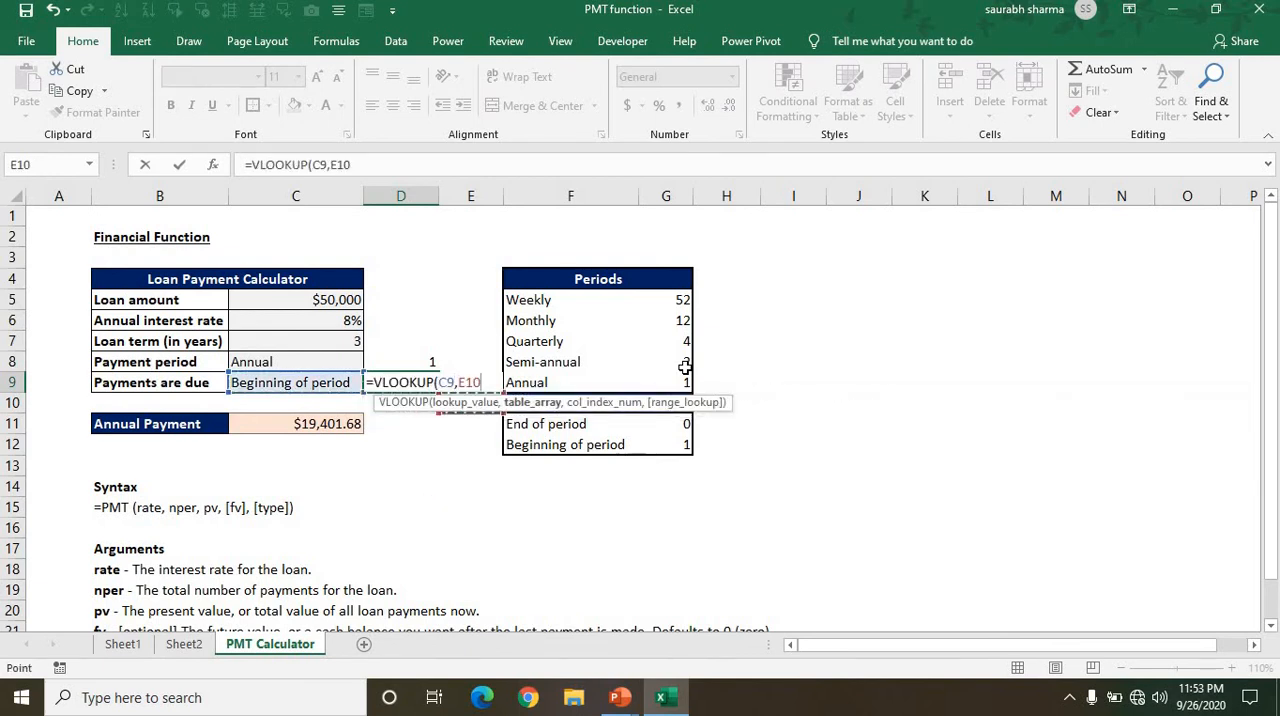
key(Right)
key(Down)
key(shift+Down)
key(shift+Right)
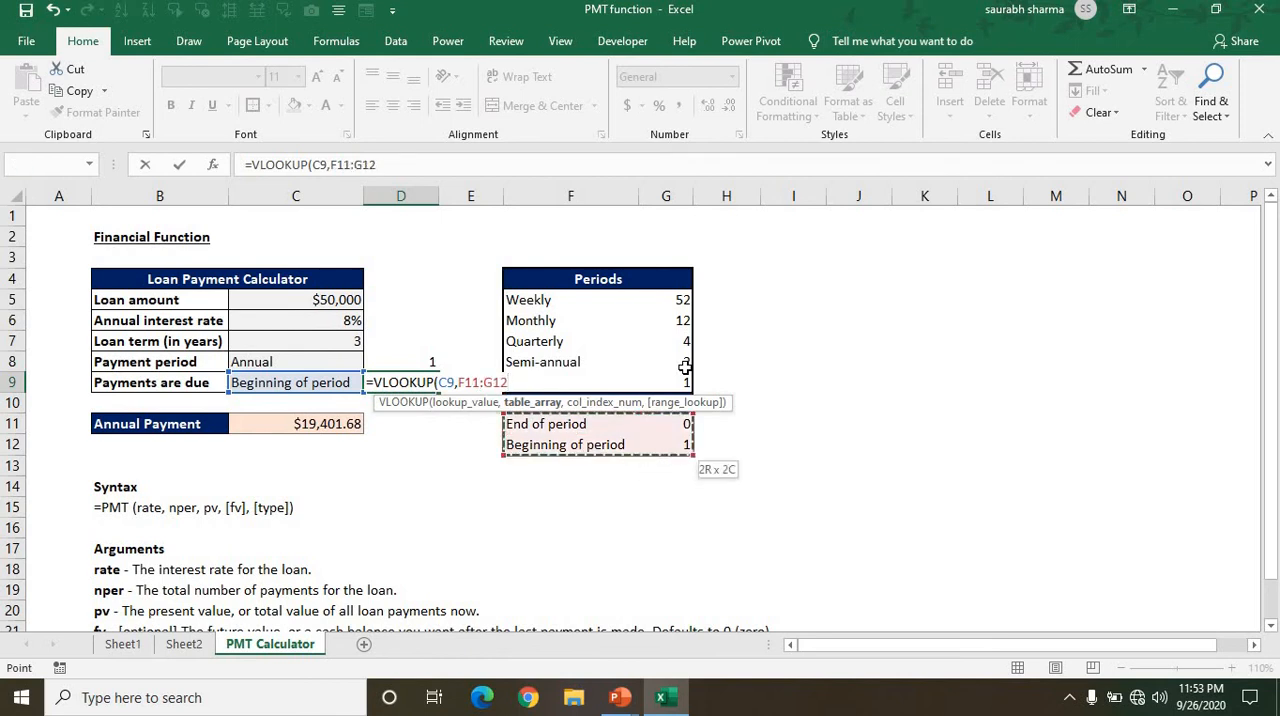
text(,2)
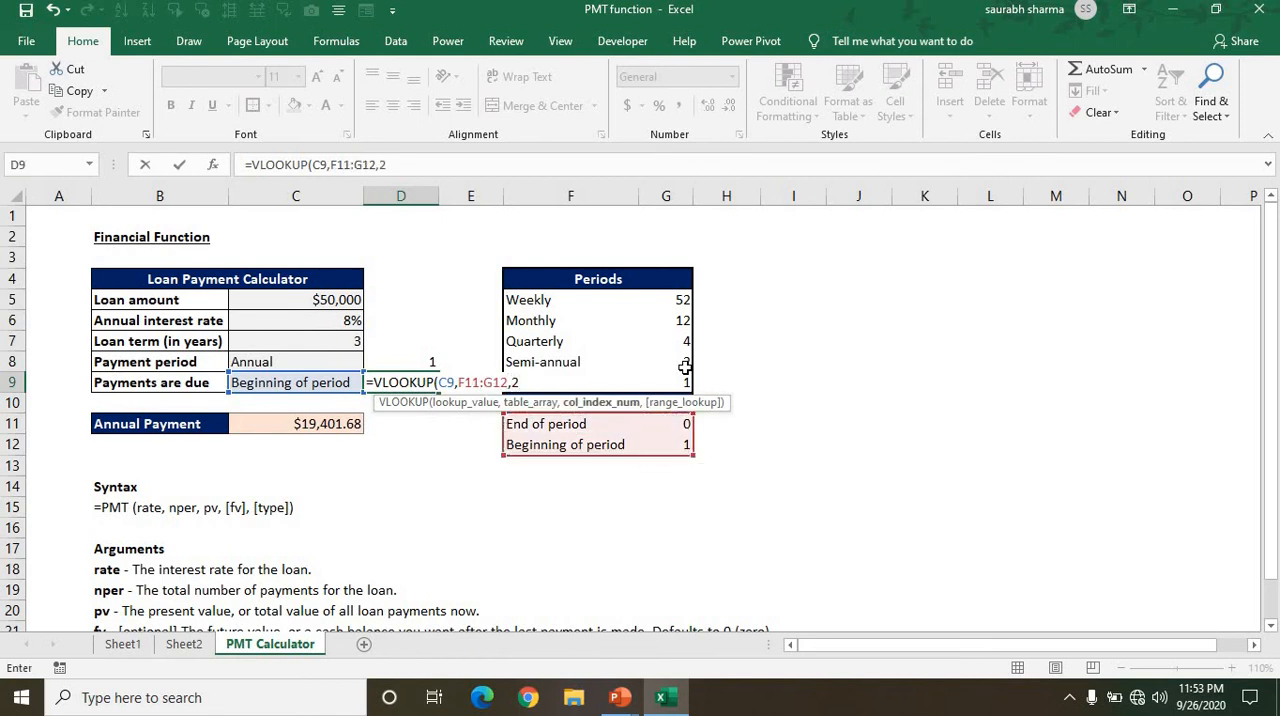
text(,0))
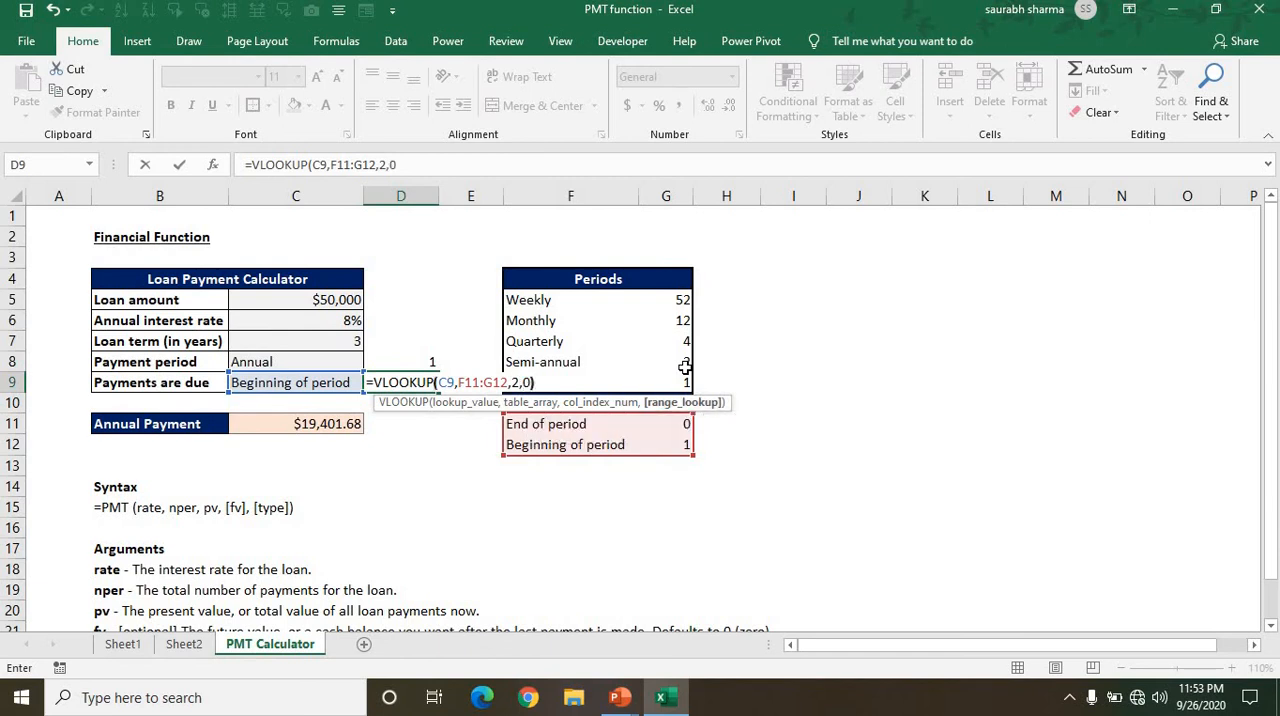
key(Return)
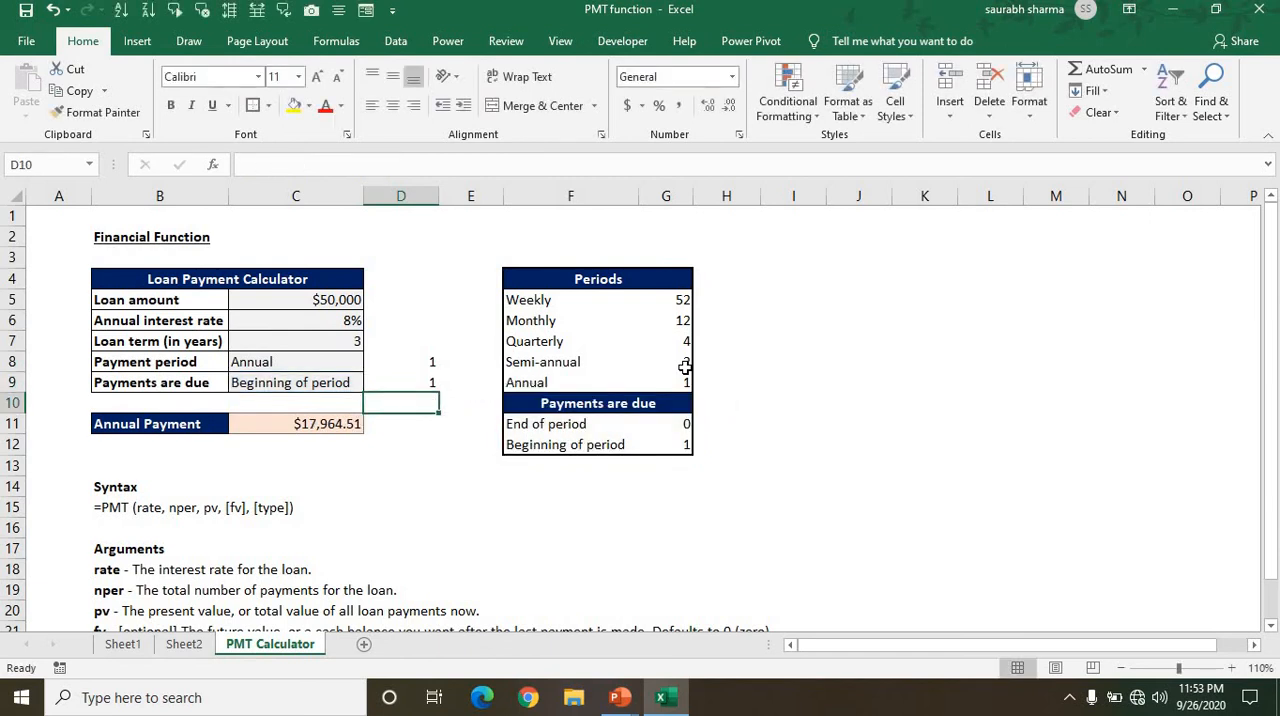
Set Payments are due in C9 to End of period.
key(Up)
key(Left)
key(alt+Down)
key(Return)
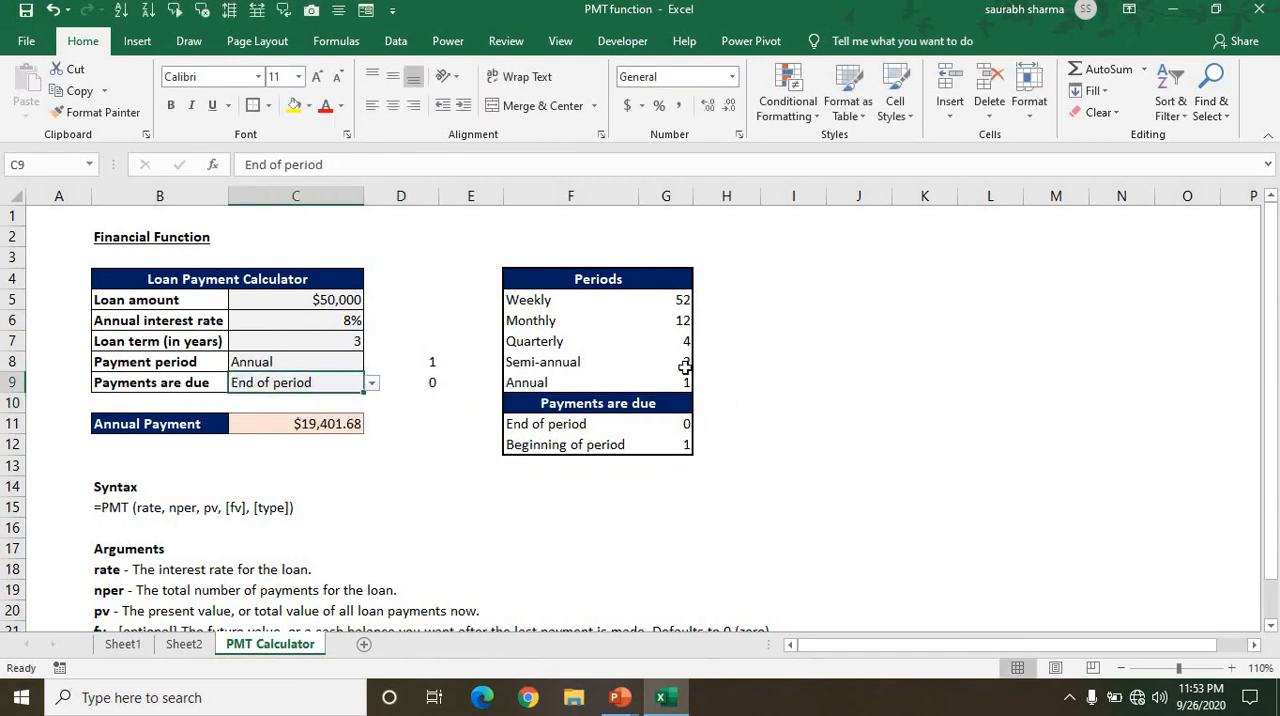
Examine the arguments of the existing payment formula in C11 without changing it.
key(Up)
key(Down)
key(Down)
key(Down)
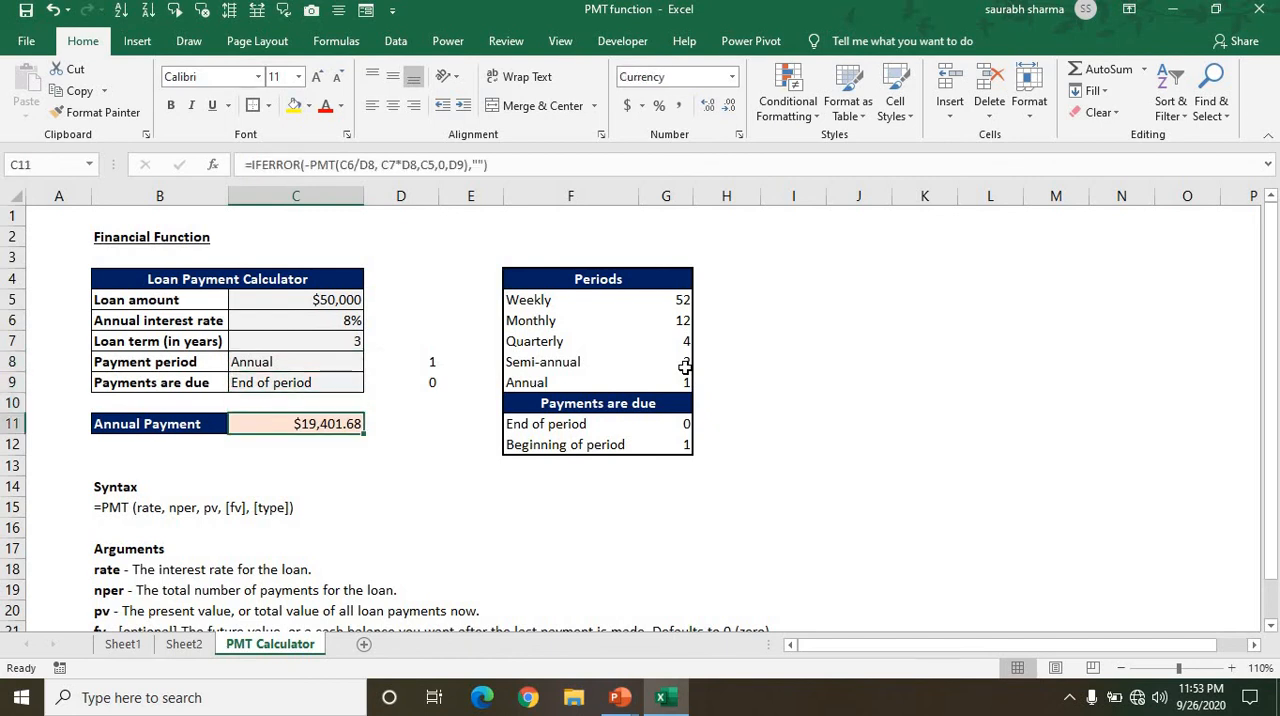
key(F2)
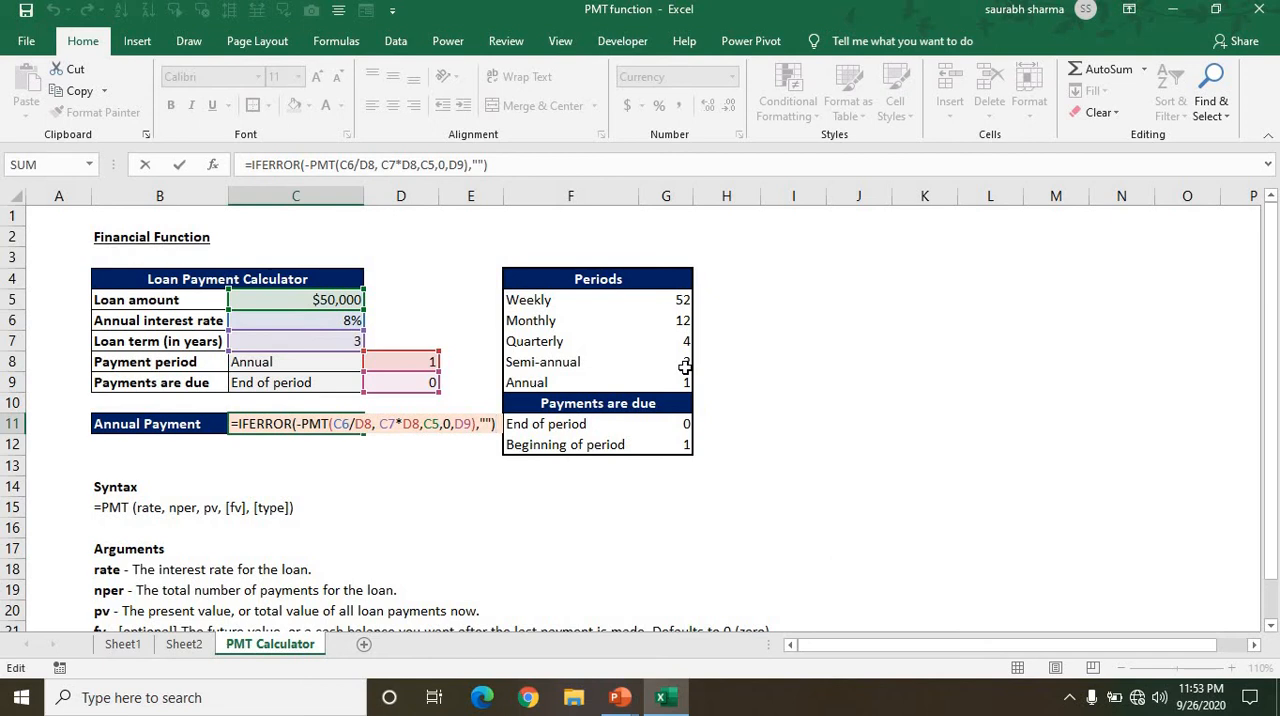
key(Left)
key(Left)
key(Left)
key(Left)
key(Left)
key(Left)
key(Left)
key(Left)
key(Left)
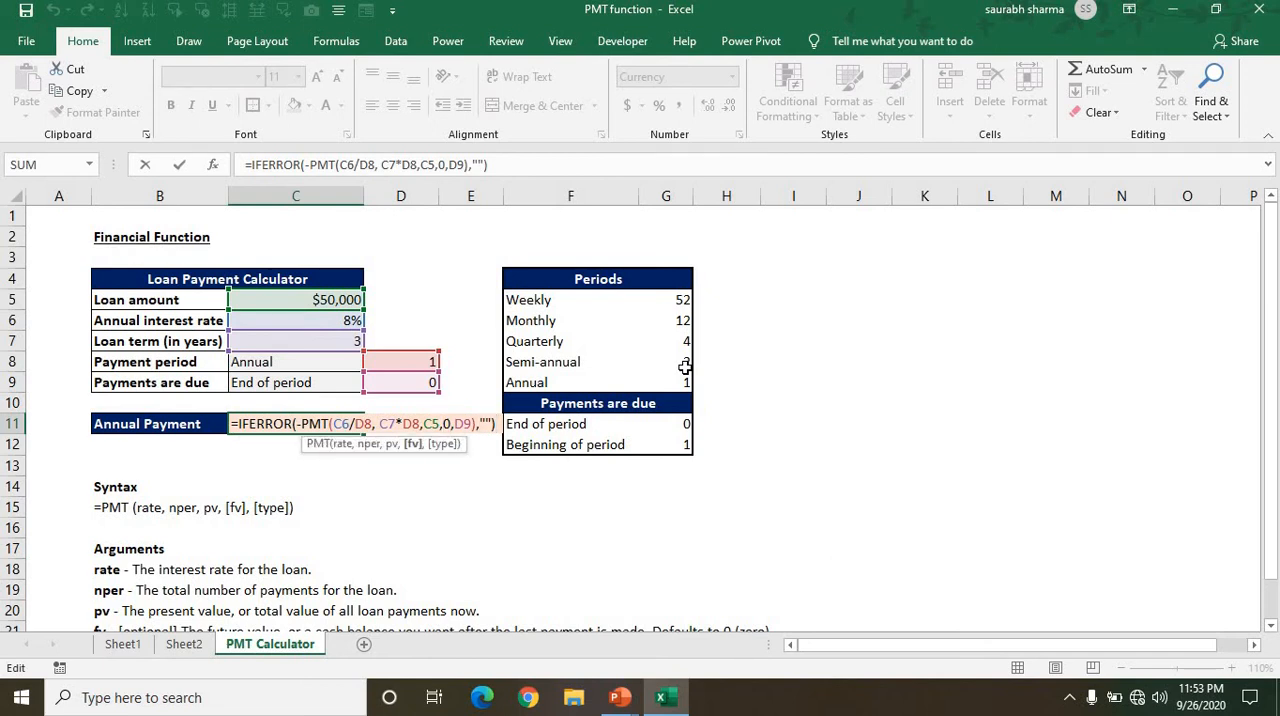
key(Escape)
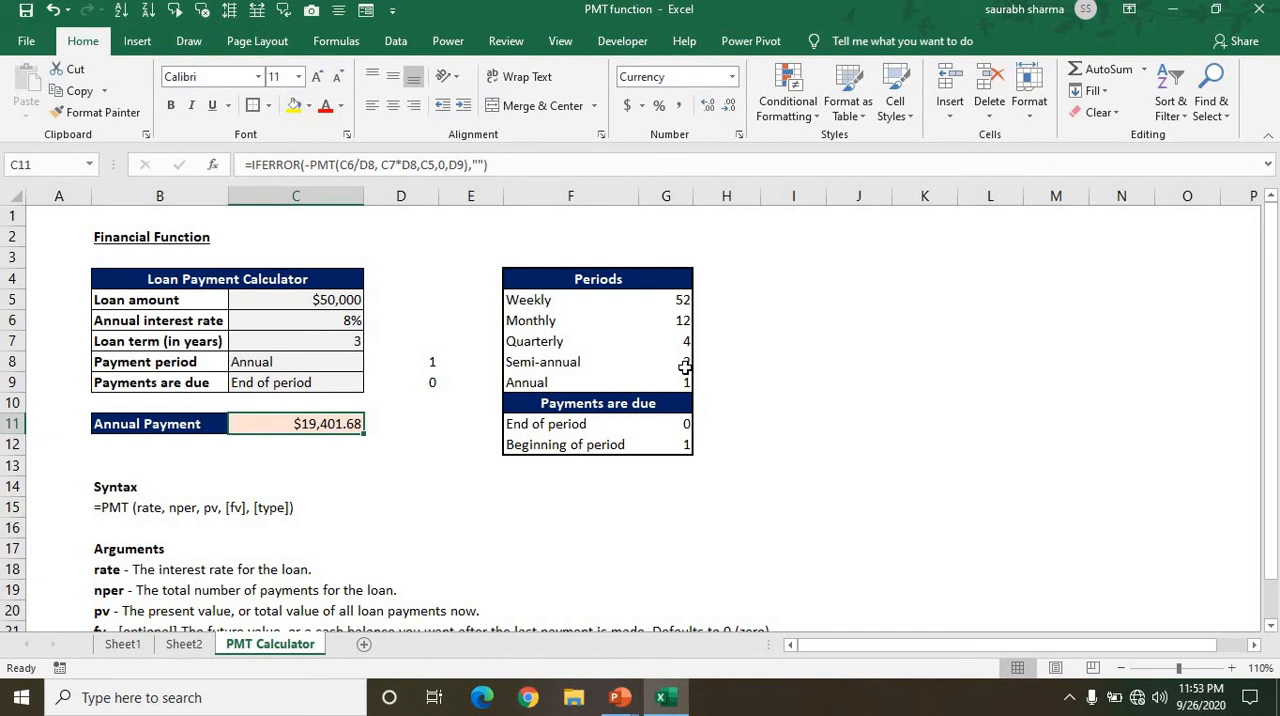
Clear the existing payment formula from C11.
key(Delete)
key(Home)
key(Right)
key(Right)
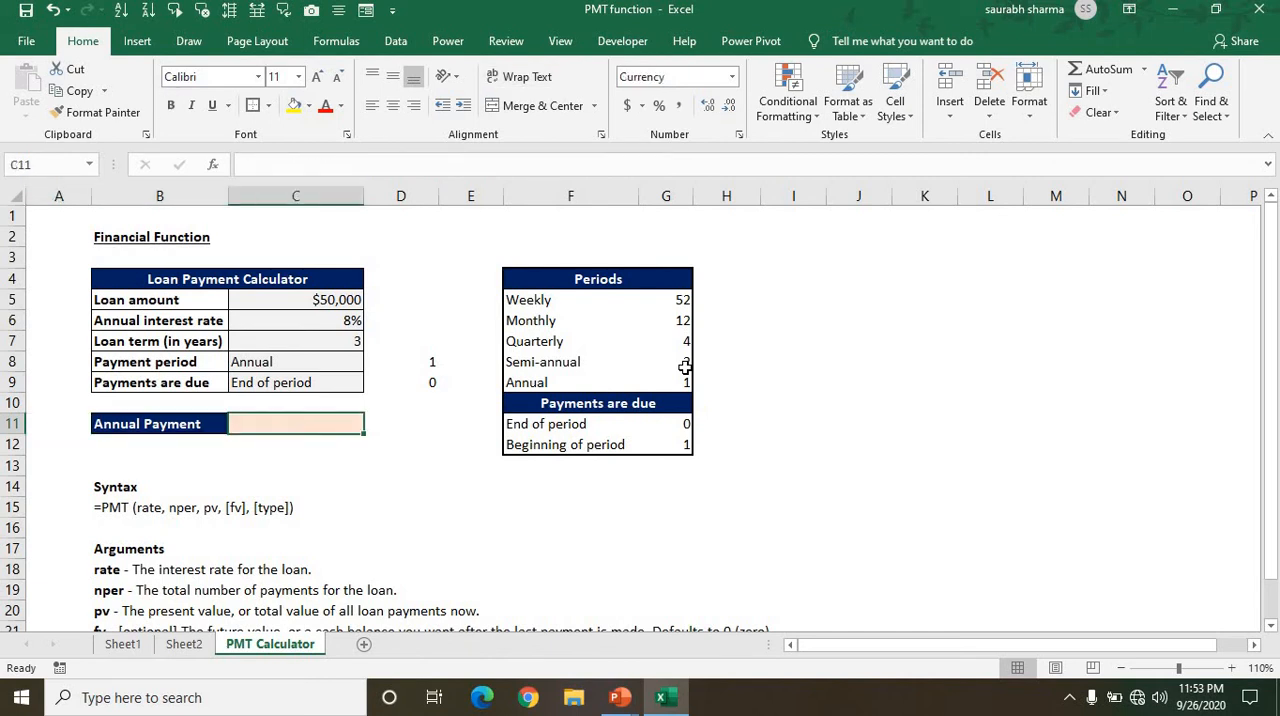
Start a PMT formula in C11 with the annual interest rate divided by 12, C6/12, as the rate argument.
text(=pmt)
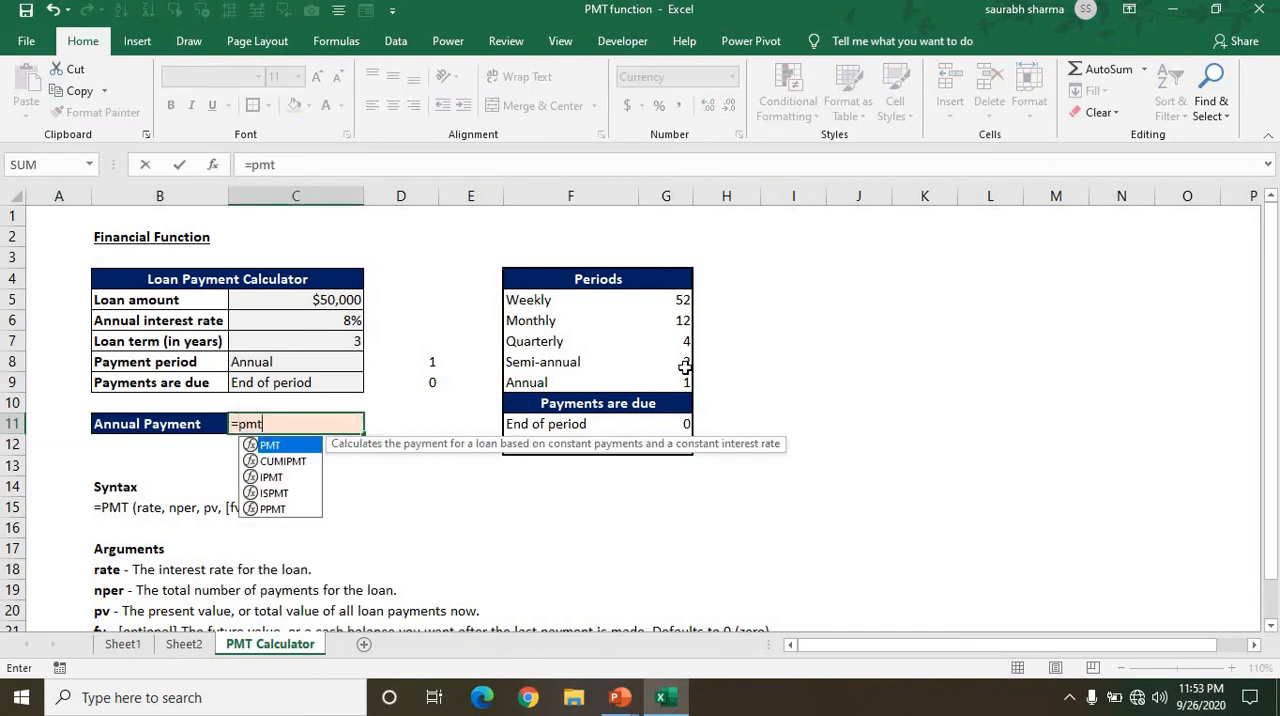
key(Tab)
key(Up)
key(Up)
key(Up)
key(Up)
key(Up)
key(Up)
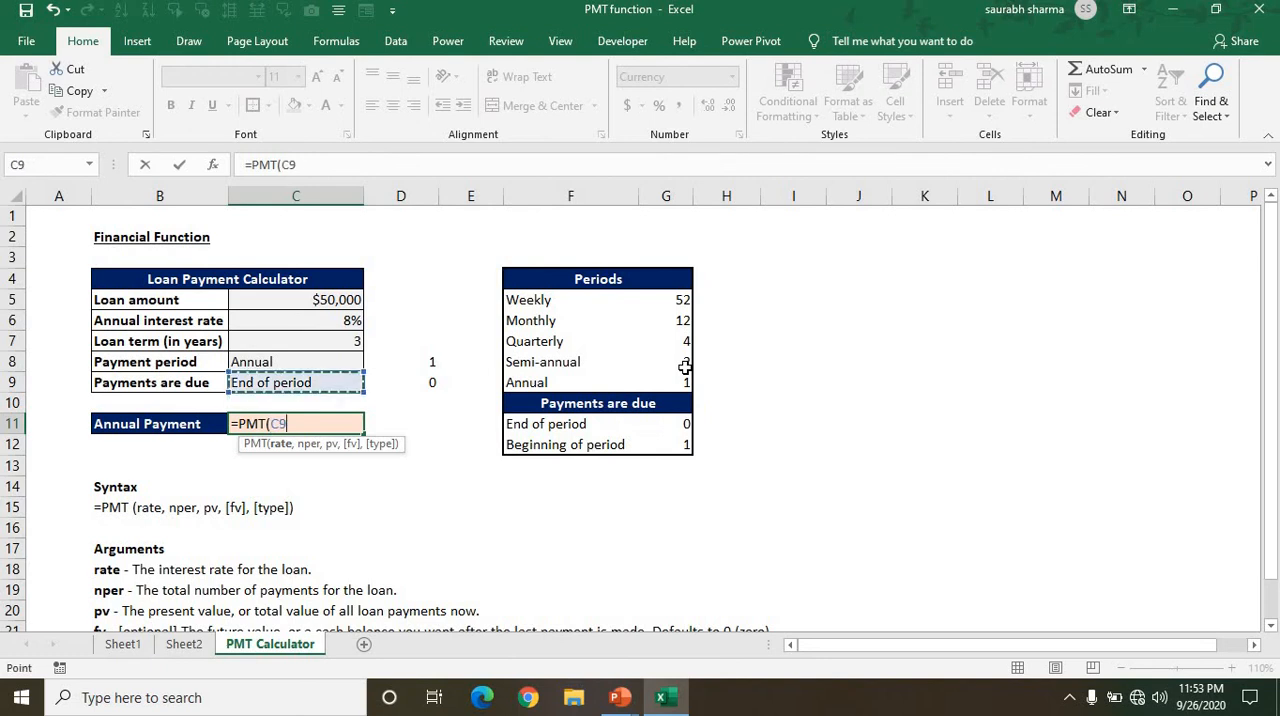
key(Down)
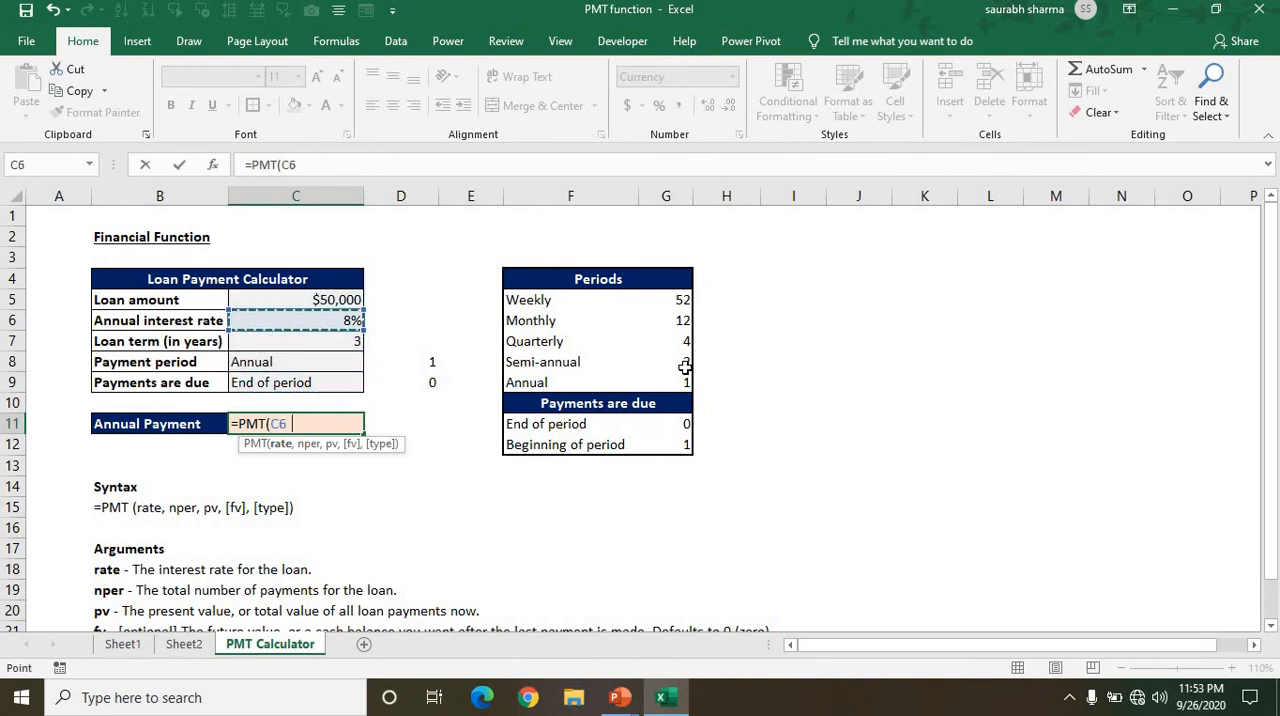
text(/12)
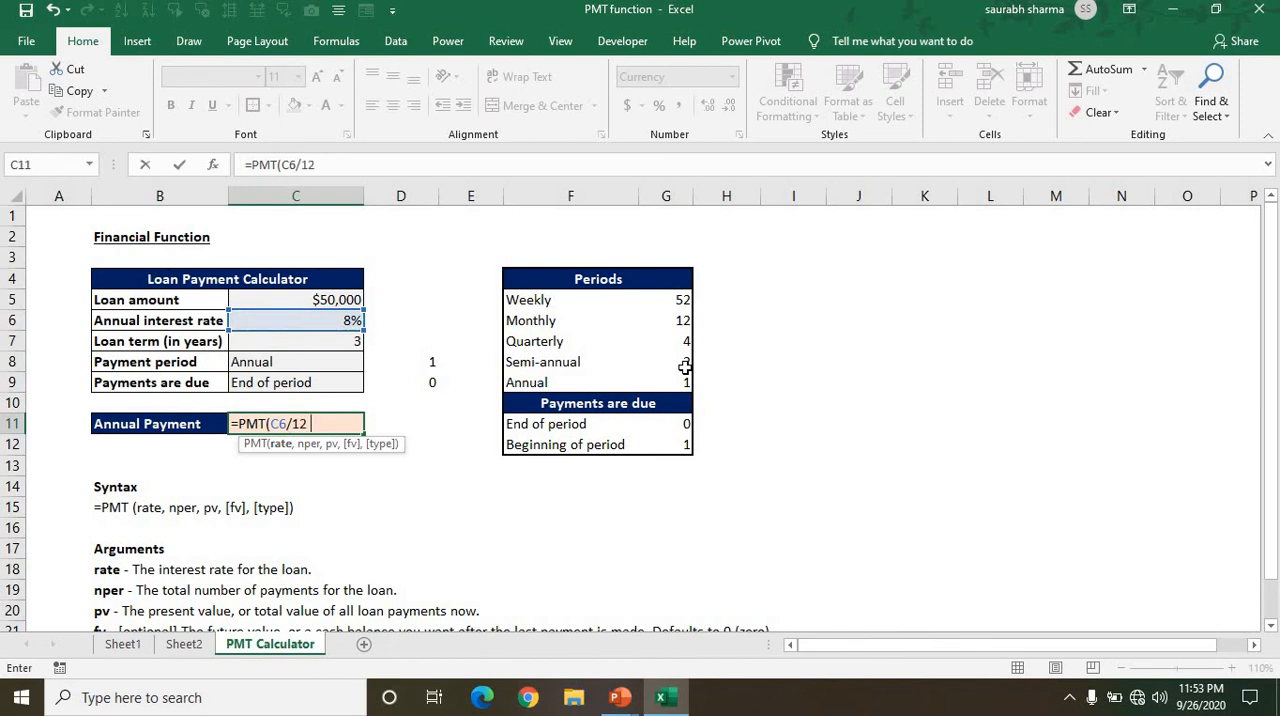
text(,)
Begin the nper argument of the PMT formula in C11 with the loan term in C7.
key(Up)
key(Up)
key(Up)
key(Up)
key(Up)
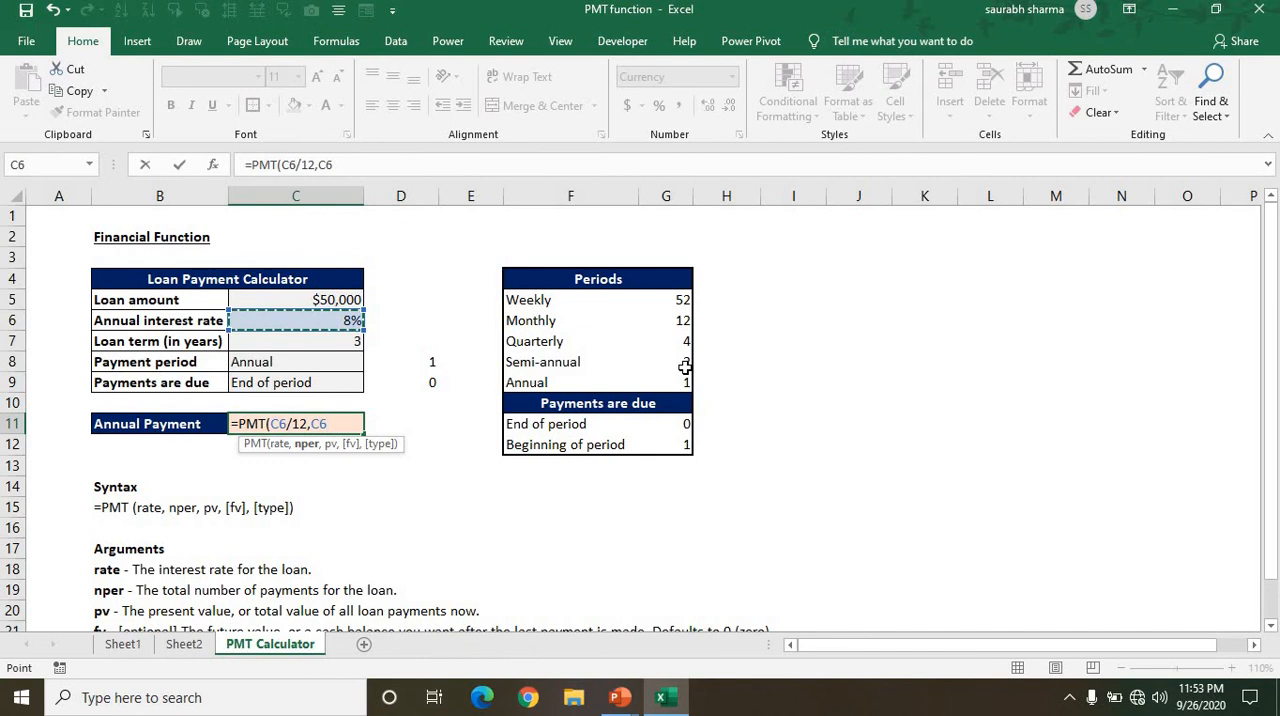
key(Up)
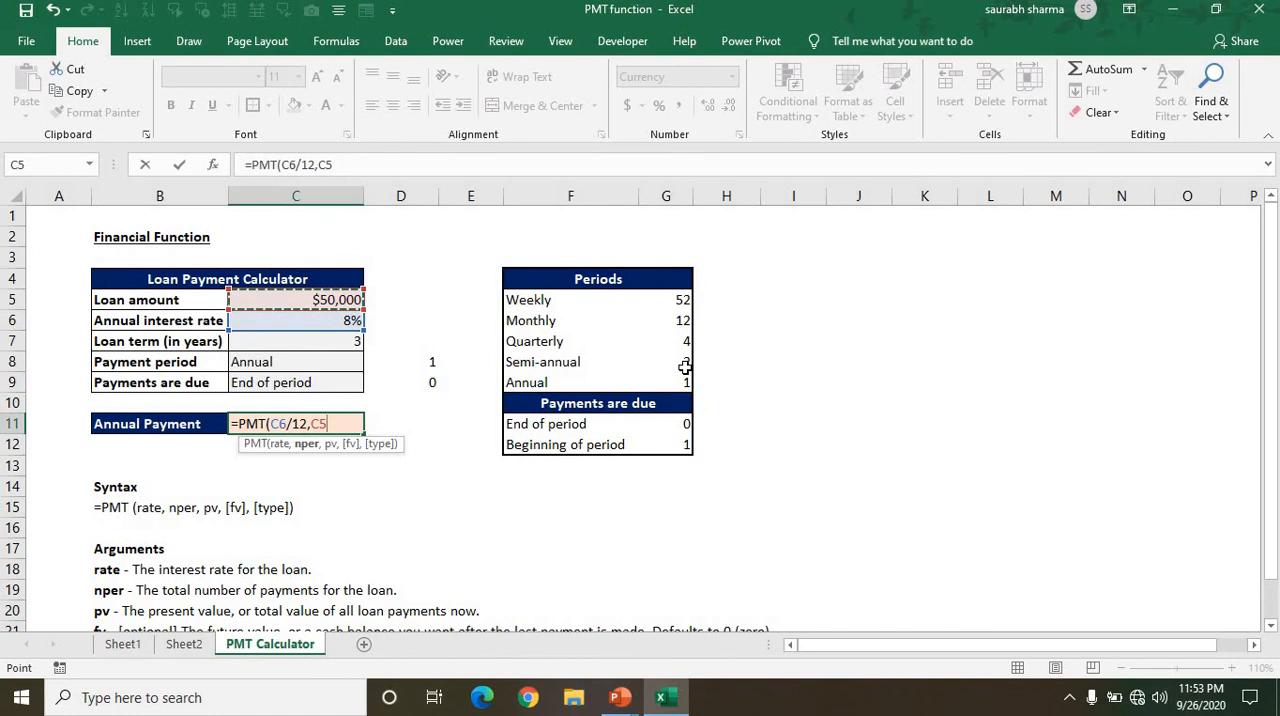
key(Down)
key(Down)
key(Down)
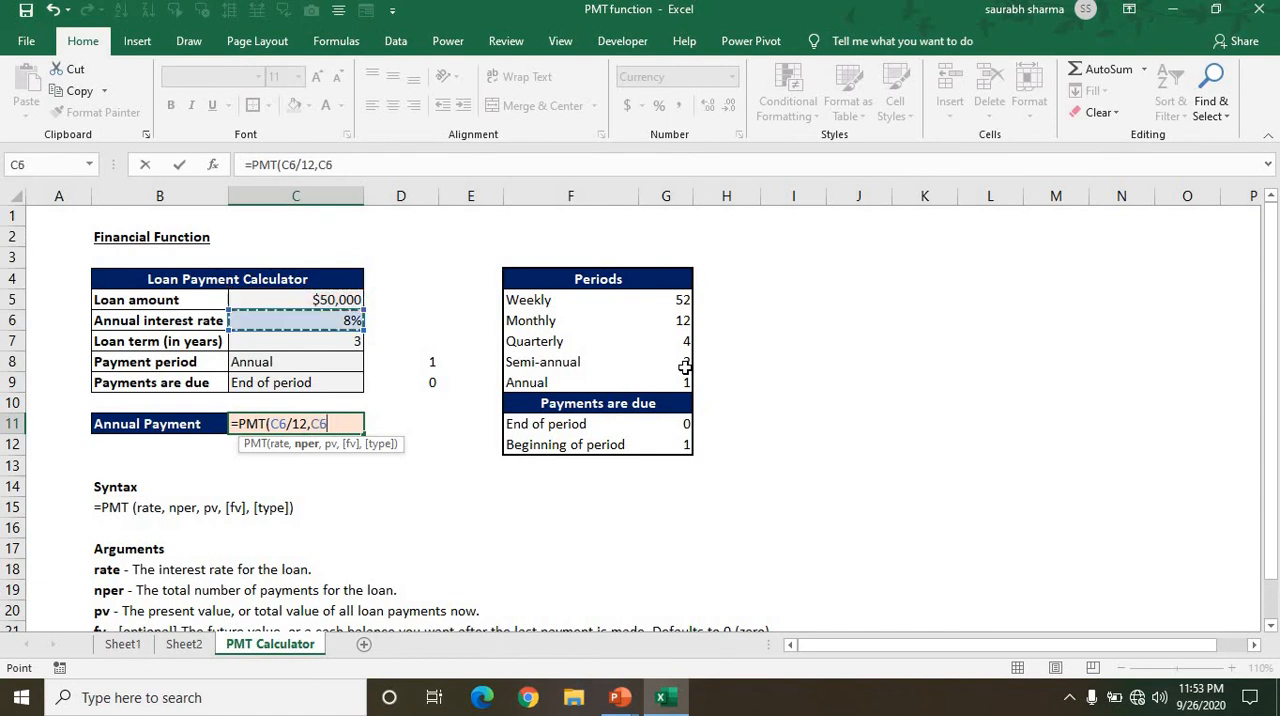
key(Up)
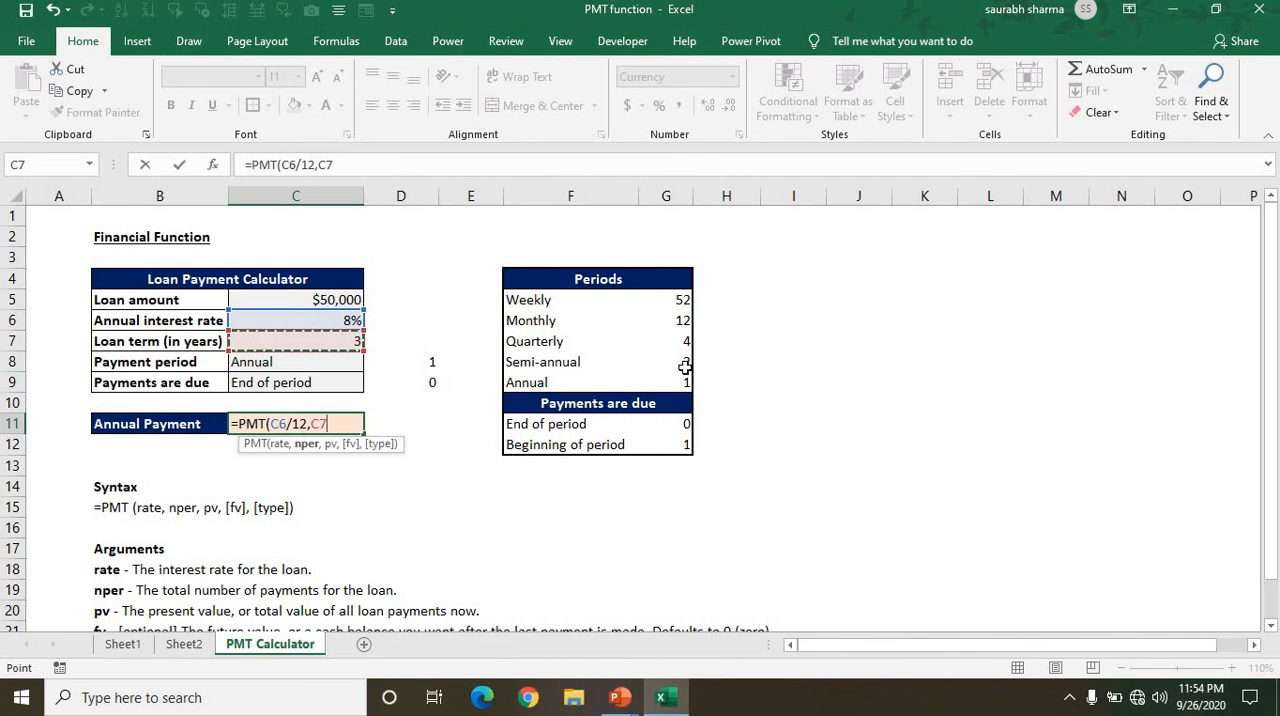
Multiply the loan term by the payment period helper value in D8 within the nper argument, giving C7*D8.
text(*)
key(Up)
key(Right)
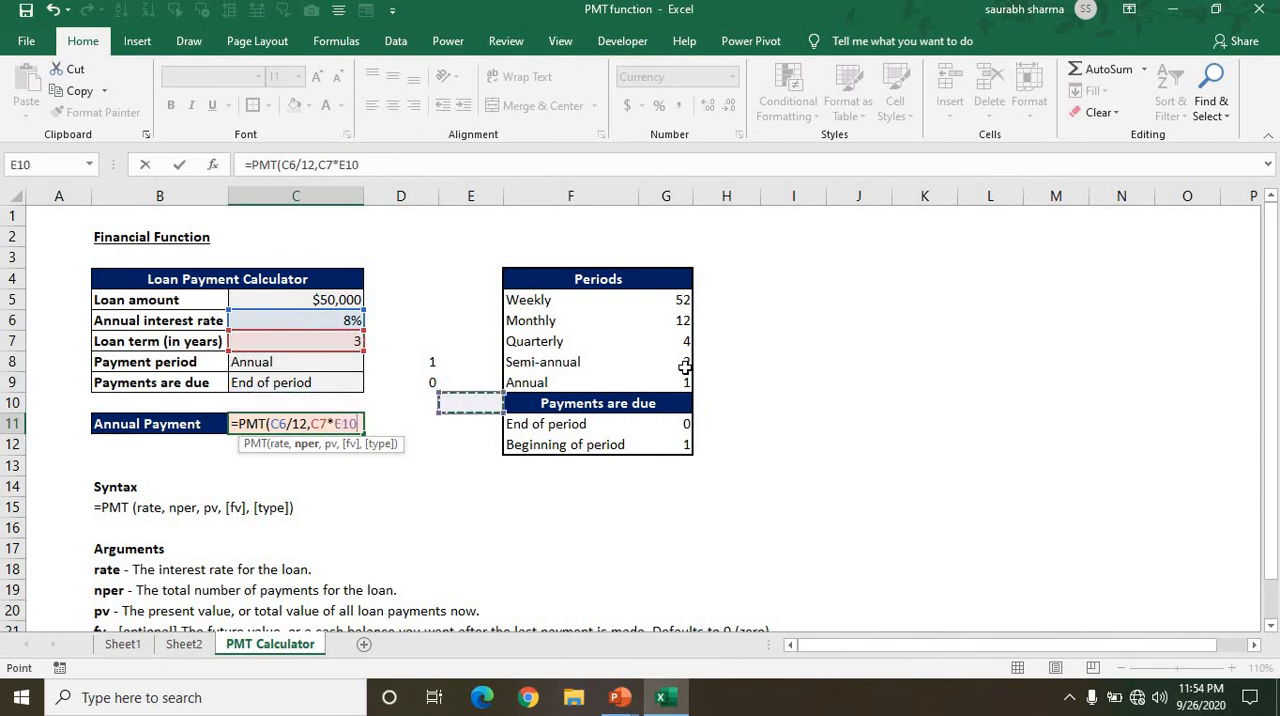
key(Up)
key(Up)
key(Up)
key(Down)
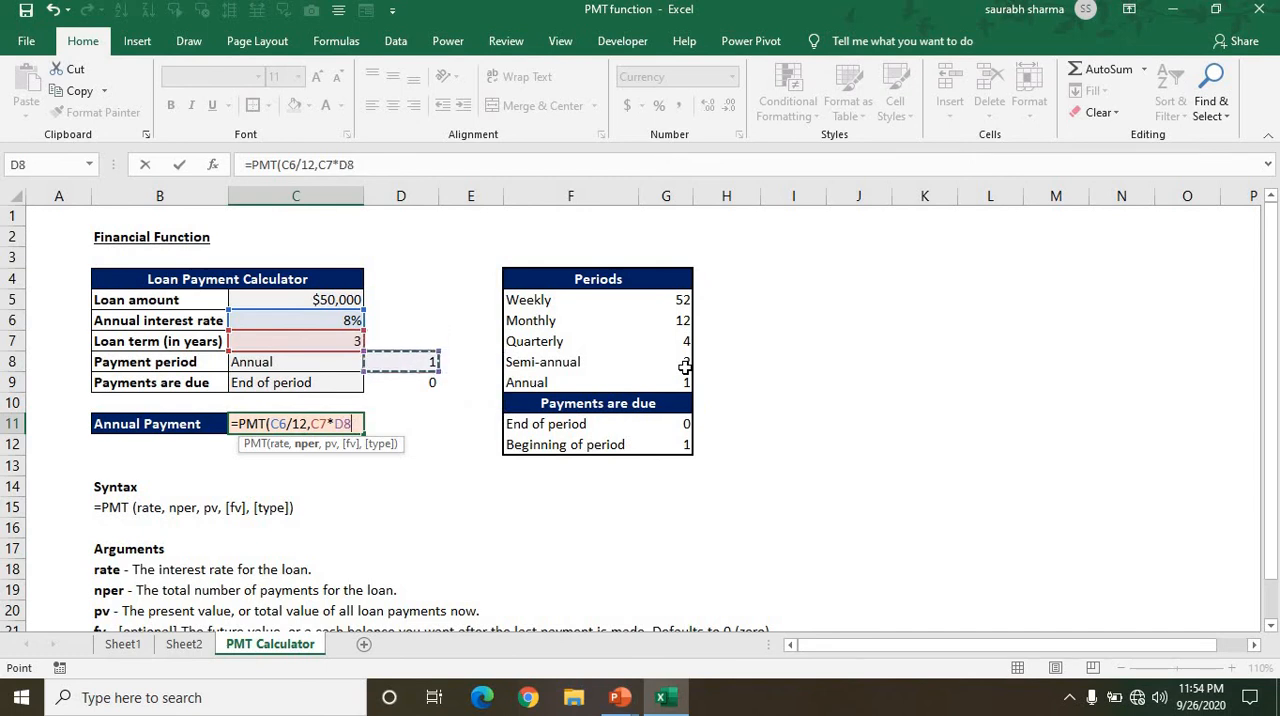
Add the loan amount in C5 as the pv argument of the PMT formula.
text(,)
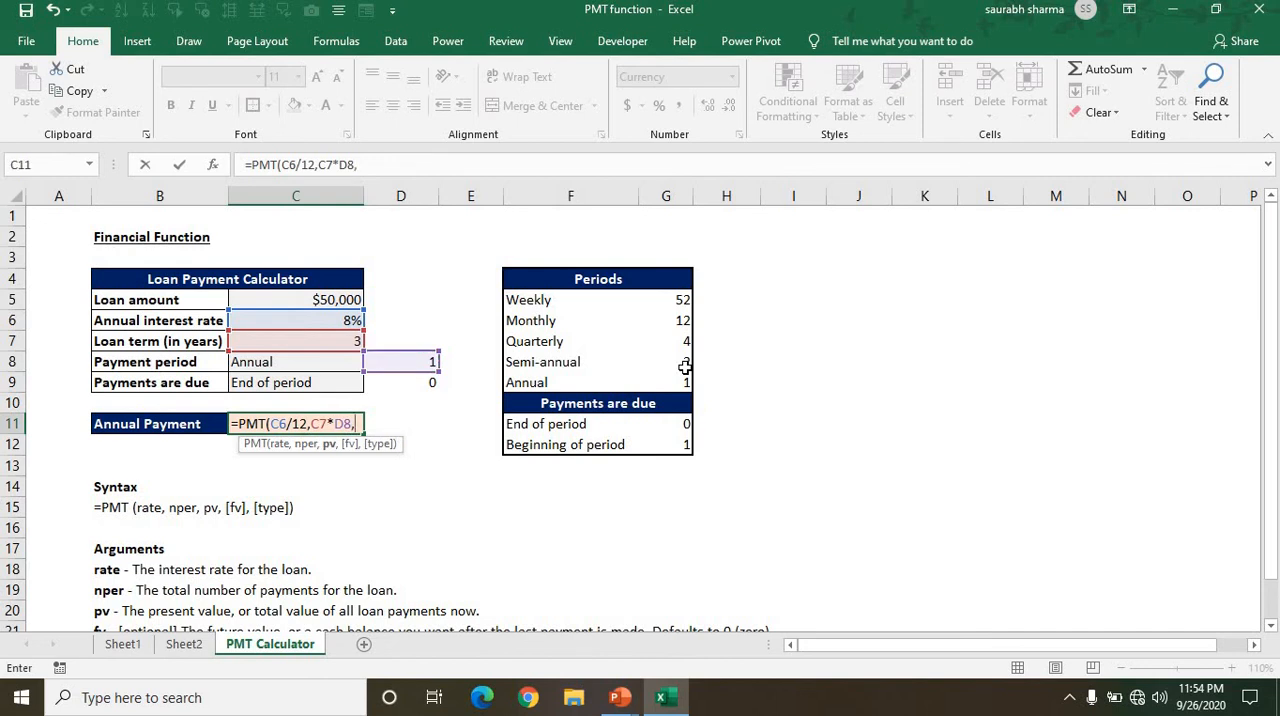
key(Up)
key(Up)
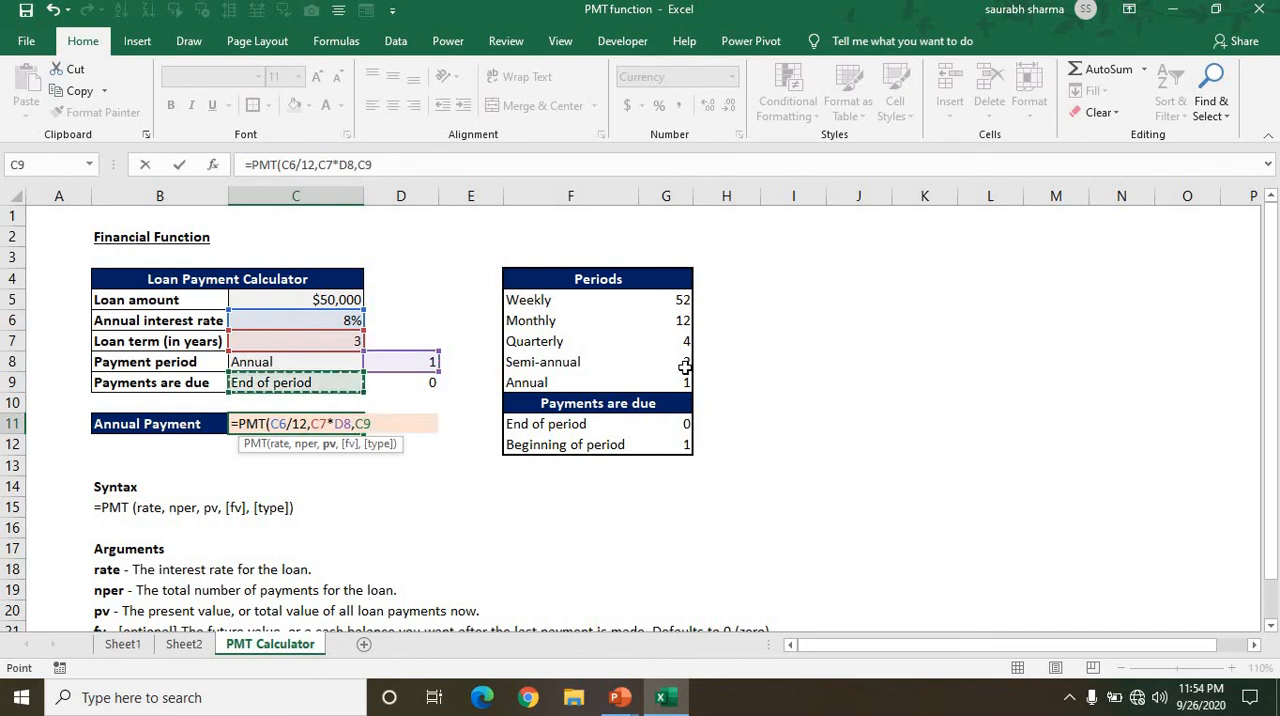
key(Up)
key(Up)
key(Up)
key(Up)
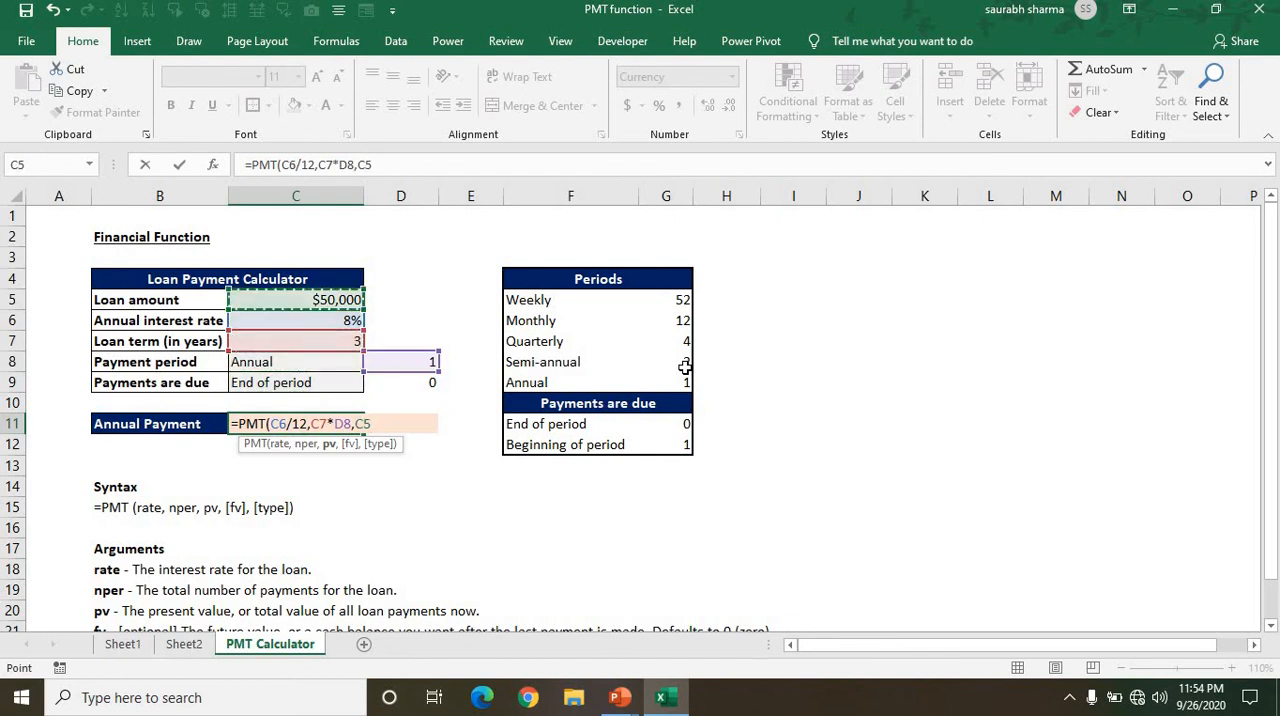
Leave fv empty, use D9 as the type argument and complete the formula =PMT(C6/12,C7*D8,C5,,D9) in C11.
text(,)
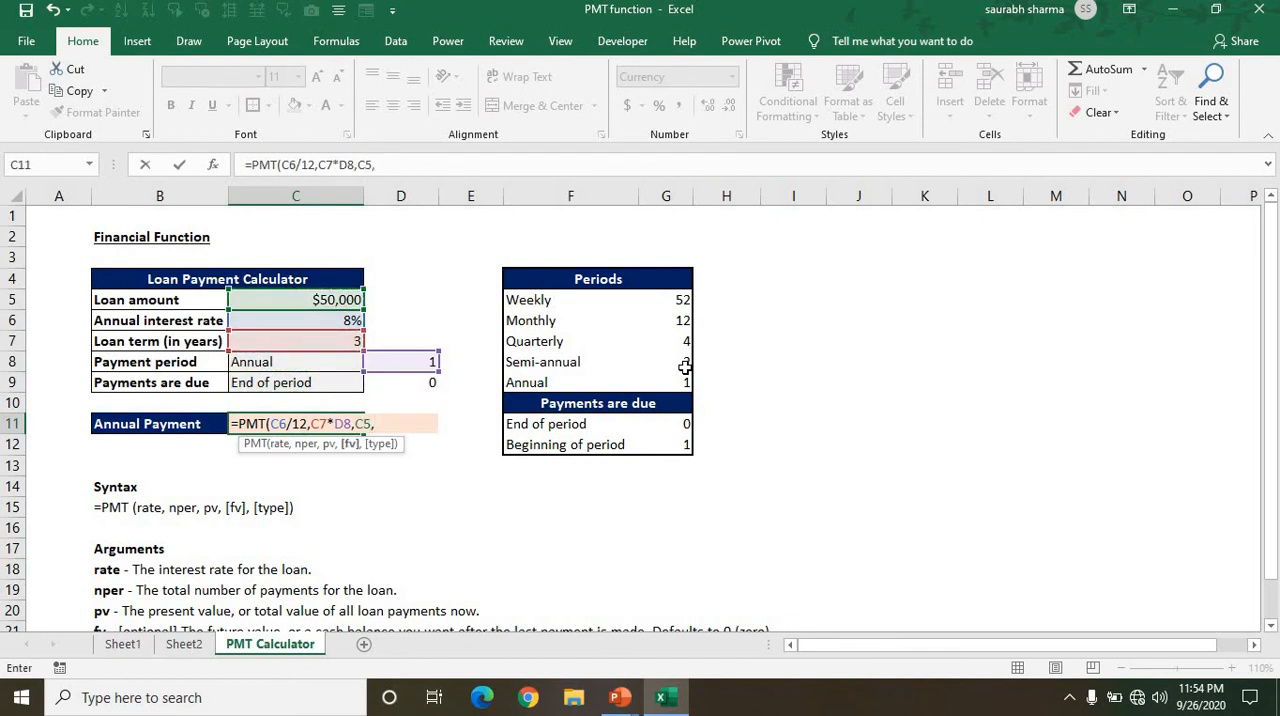
text(,)
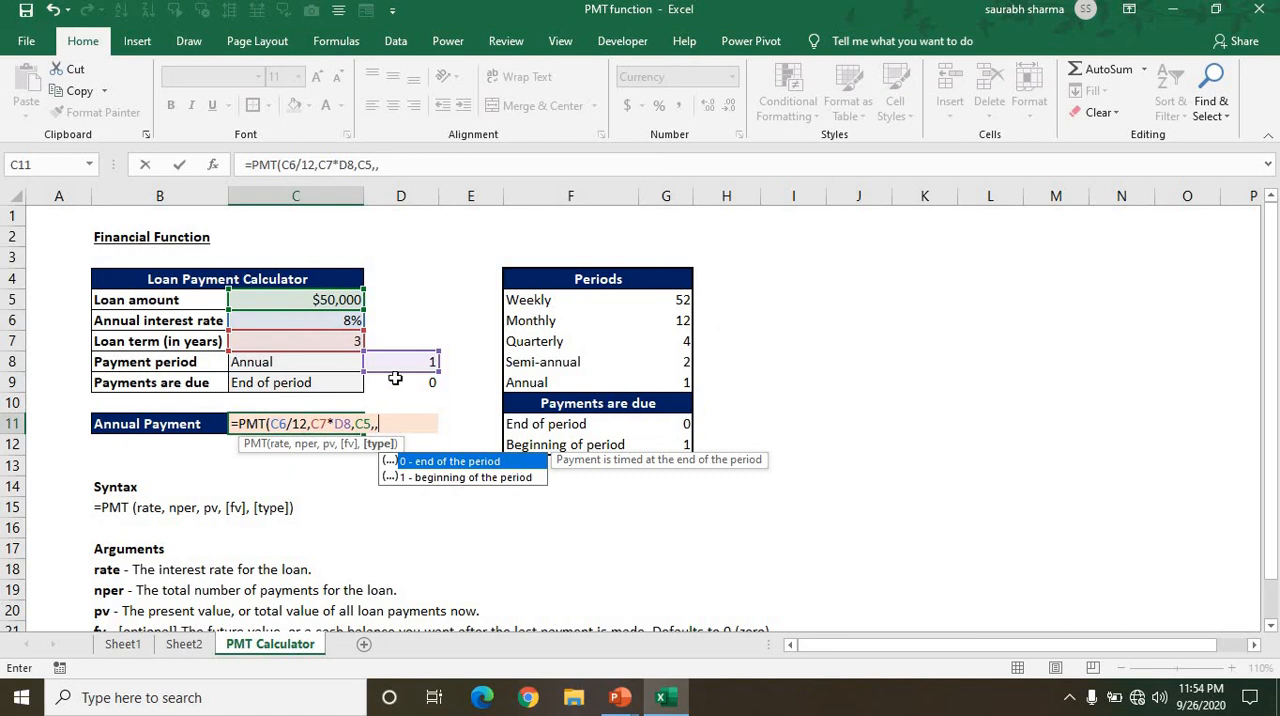
click(406, 383)
text())
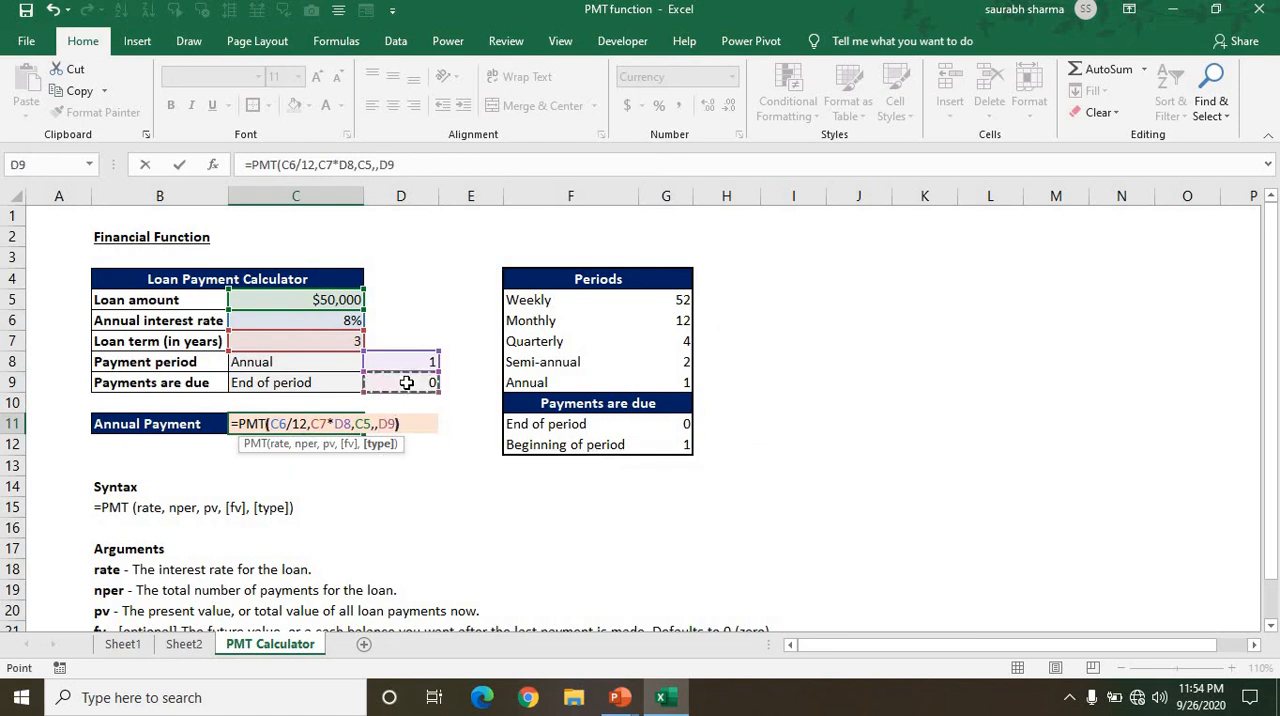
key(Return)
key(Up)
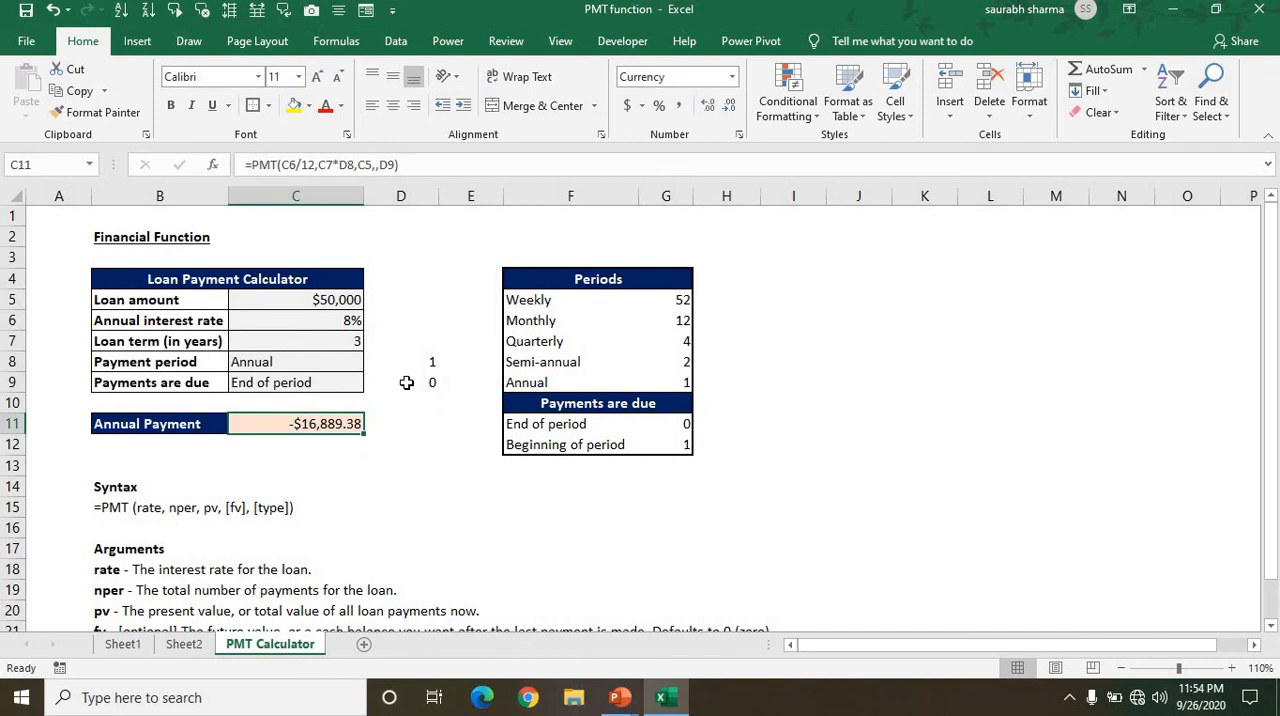
Set Payment period in C8 to Monthly and check the payment result in C11.
key(Up)
key(Up)
key(Up)
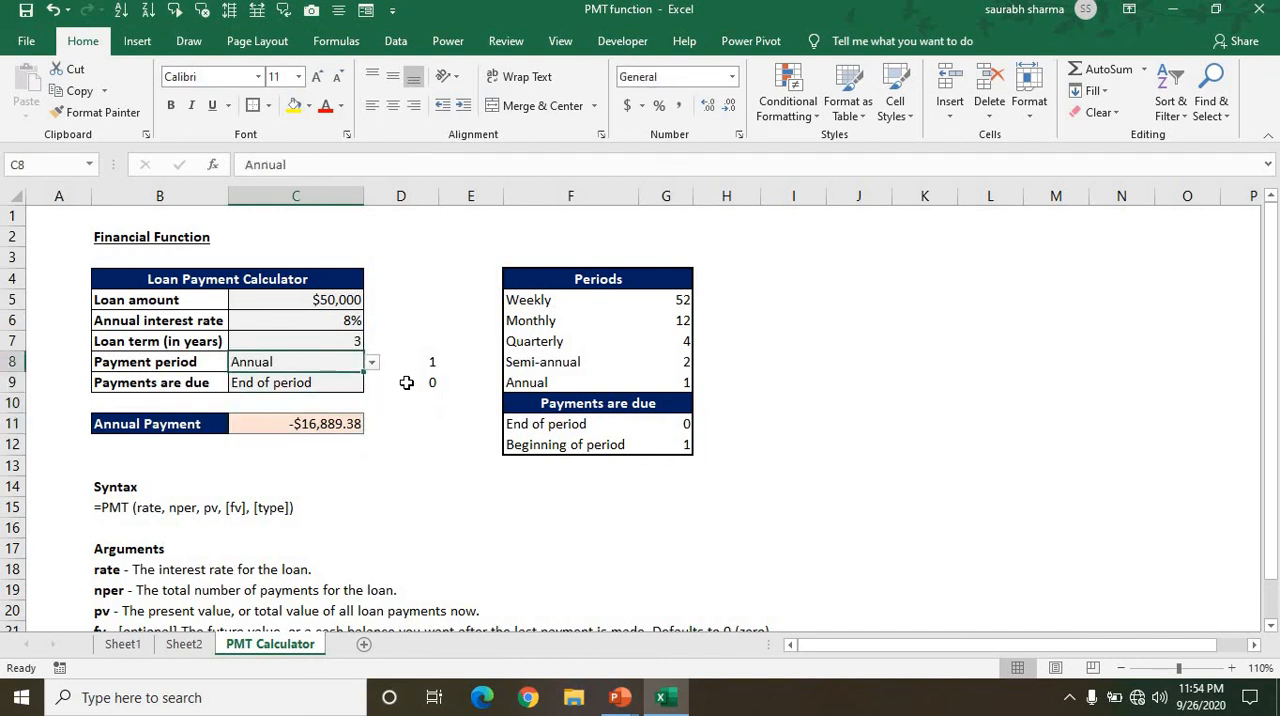
key(alt+Down)
key(Up)
key(Up)
key(Up)
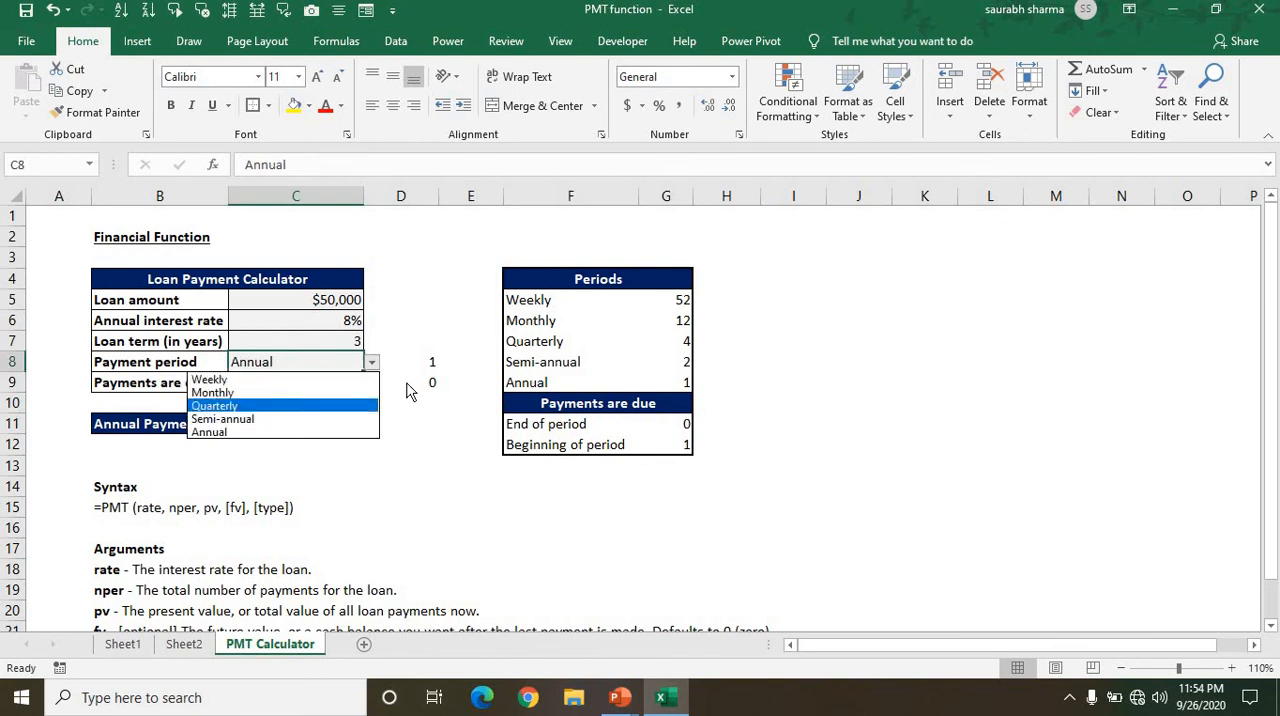
key(Return)
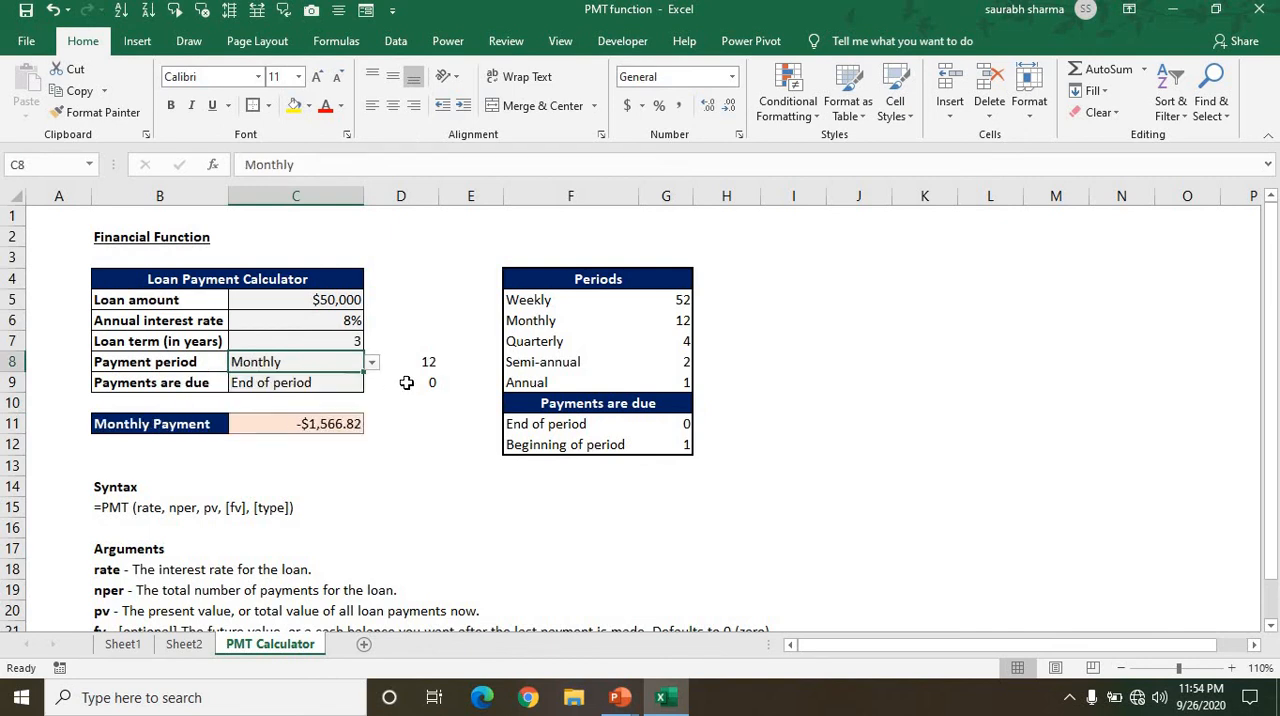
key(Down)
key(Down)
key(Down)
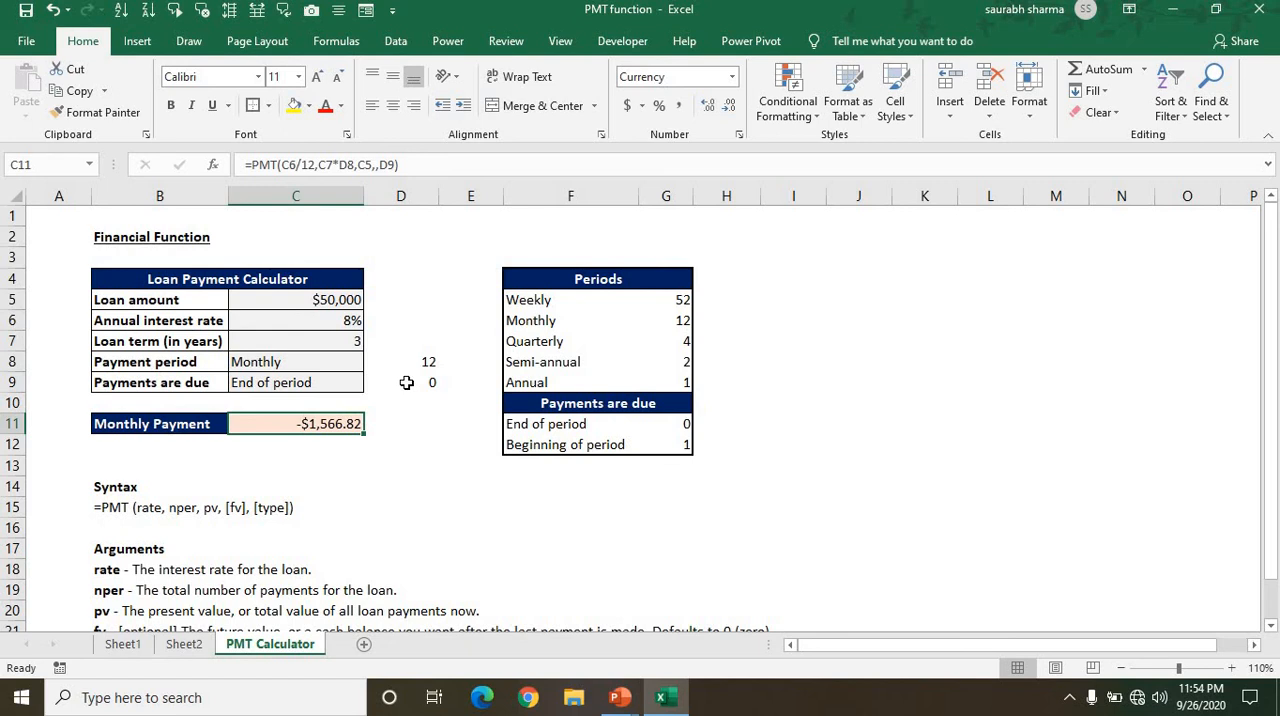
Set Payment period in C8 to Quarterly to test the payment formula.
key(Up)
key(Up)
key(Up)
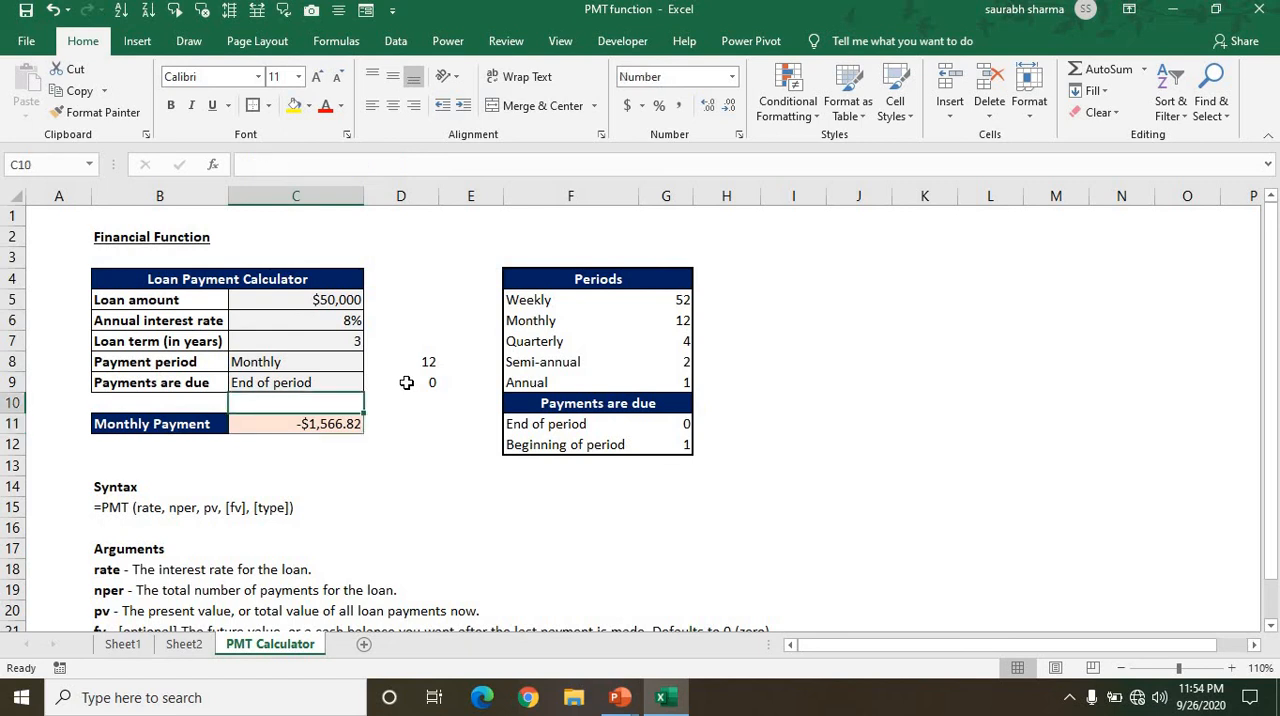
key(alt+Down)
key(Down)
key(Return)
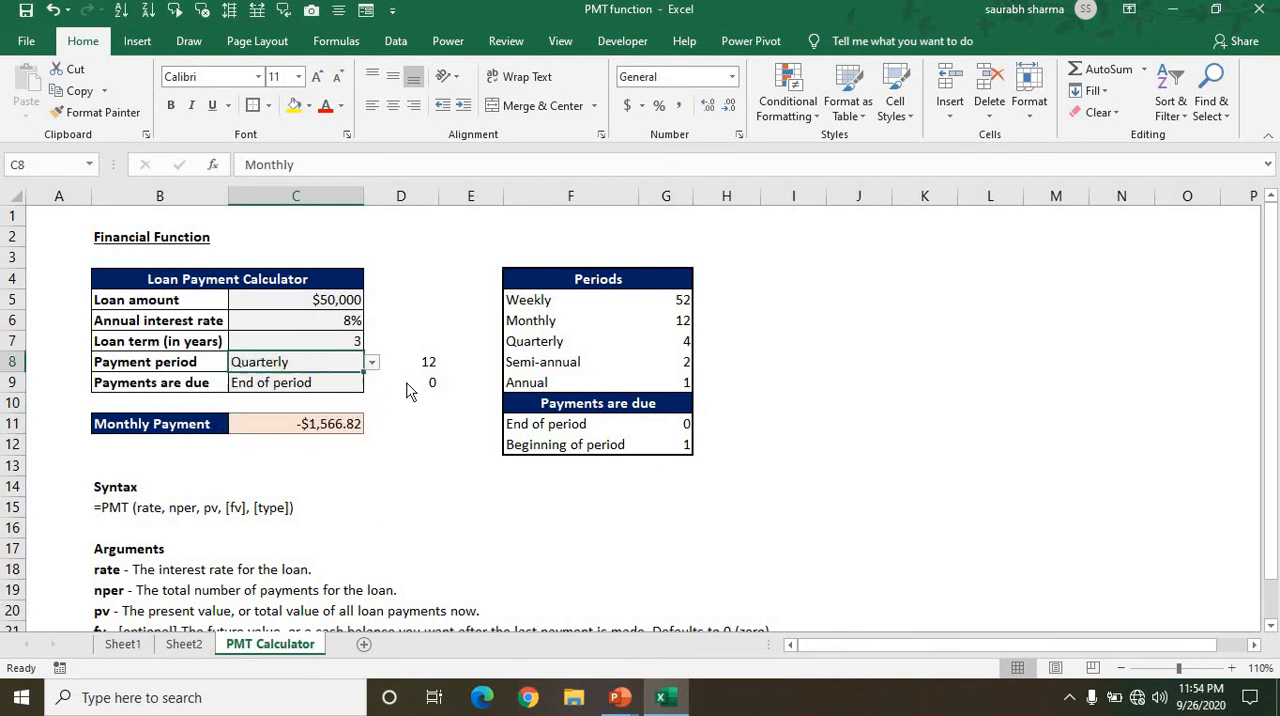
key(alt+Down)
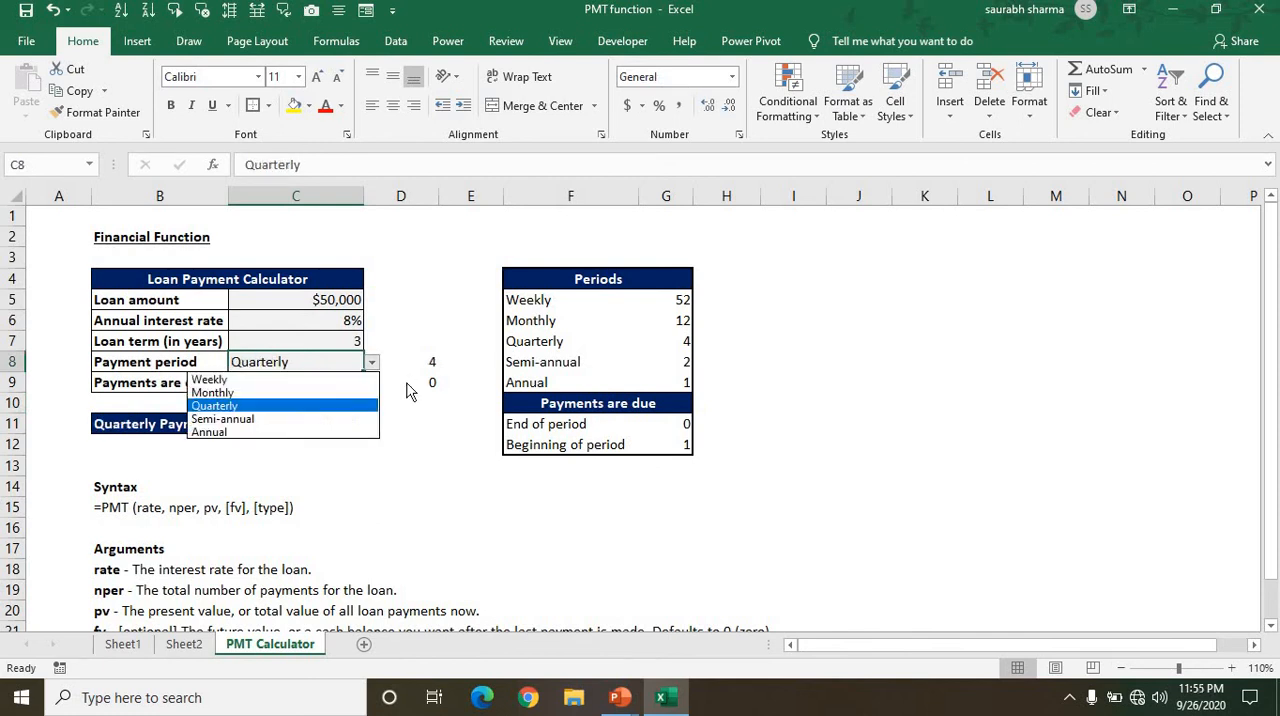
key(Return)
key(Down)
key(Down)
key(Down)
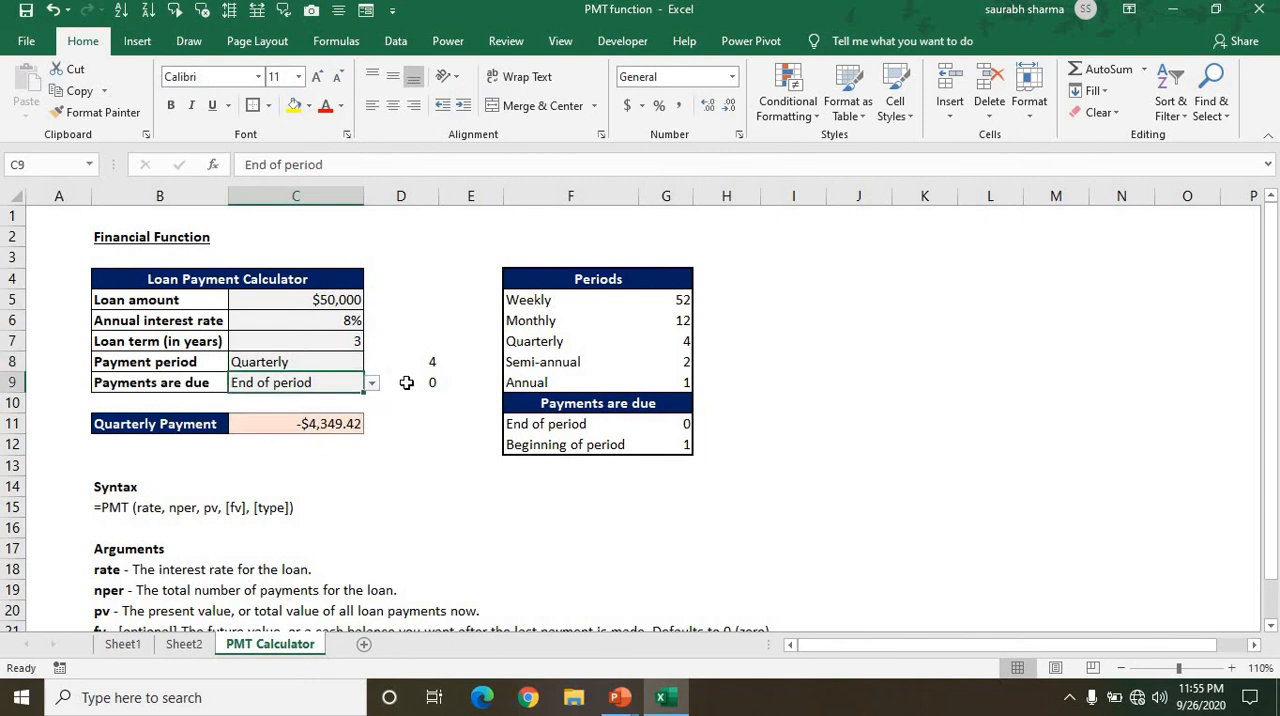
Set Payment period in C8 to Semi-annual.
key(Up)
key(Up)
key(Up)
key(alt+Down)
key(Up)
key(Up)
key(Down)
key(Down)
key(Down)
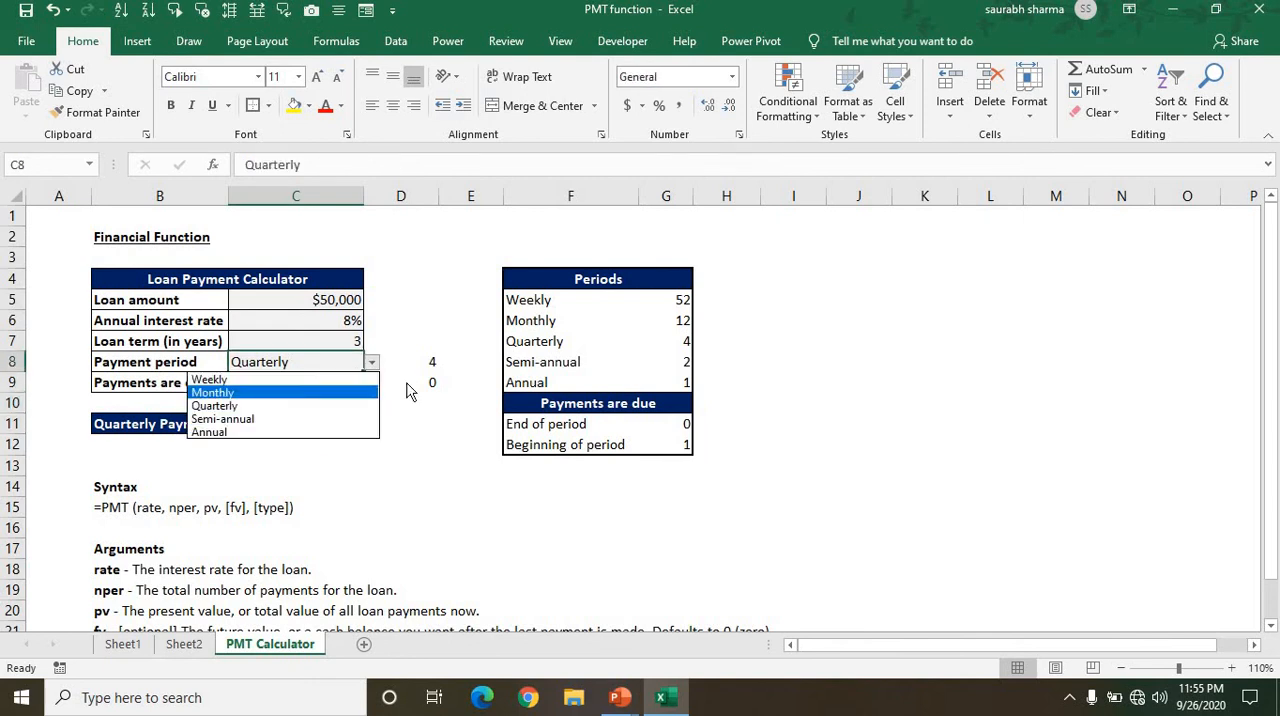
key(Return)
Set Payment period in C8 to Annual.
key(alt+Down)
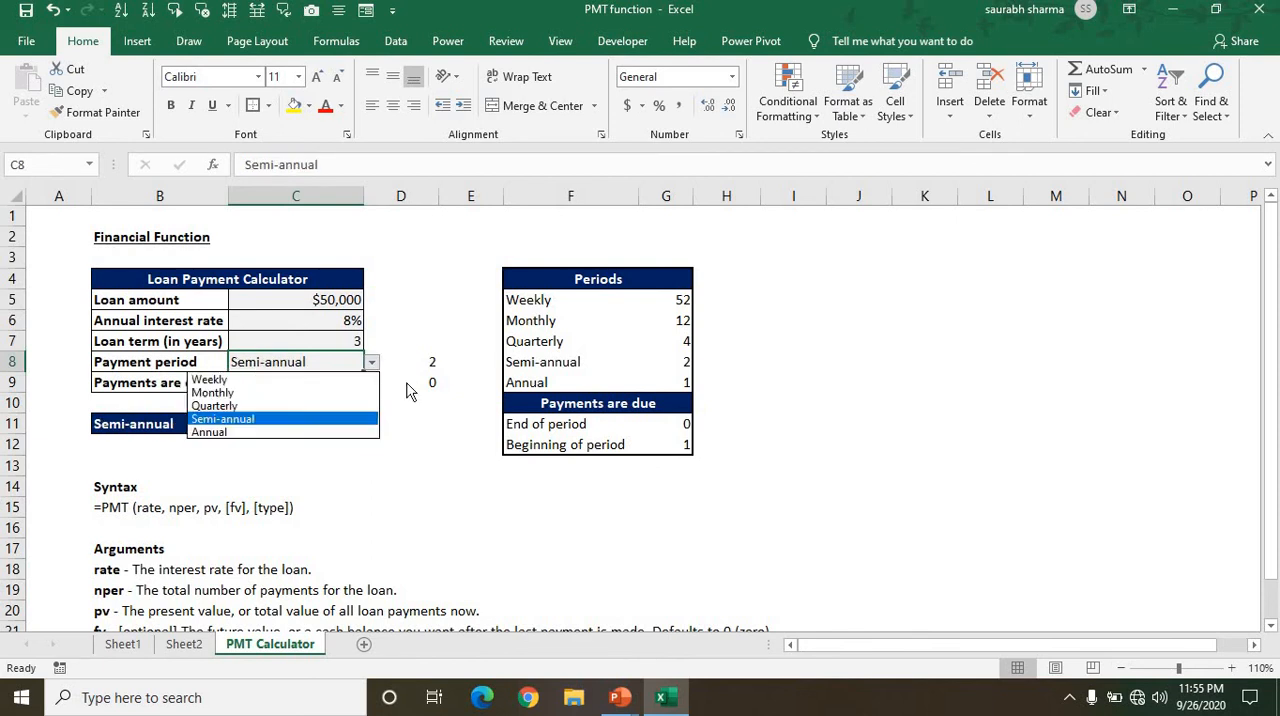
key(Down)
key(Return)
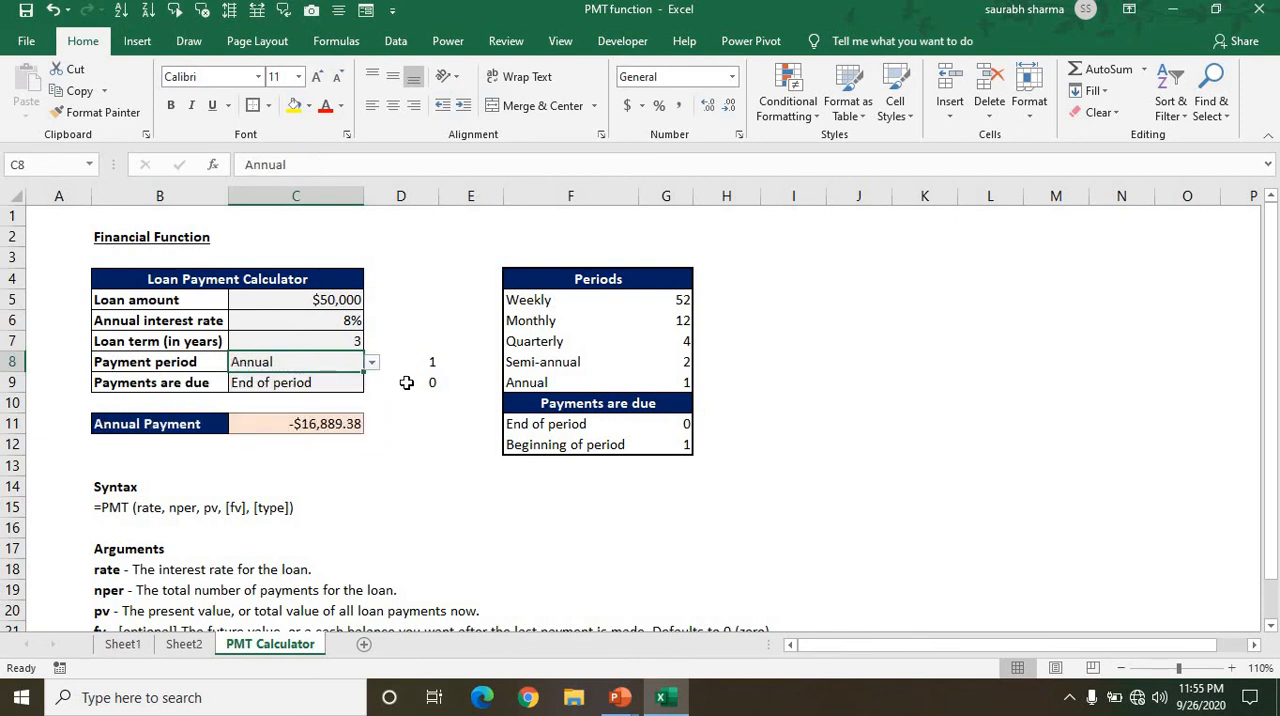
key(Down)
key(Down)
key(Down)
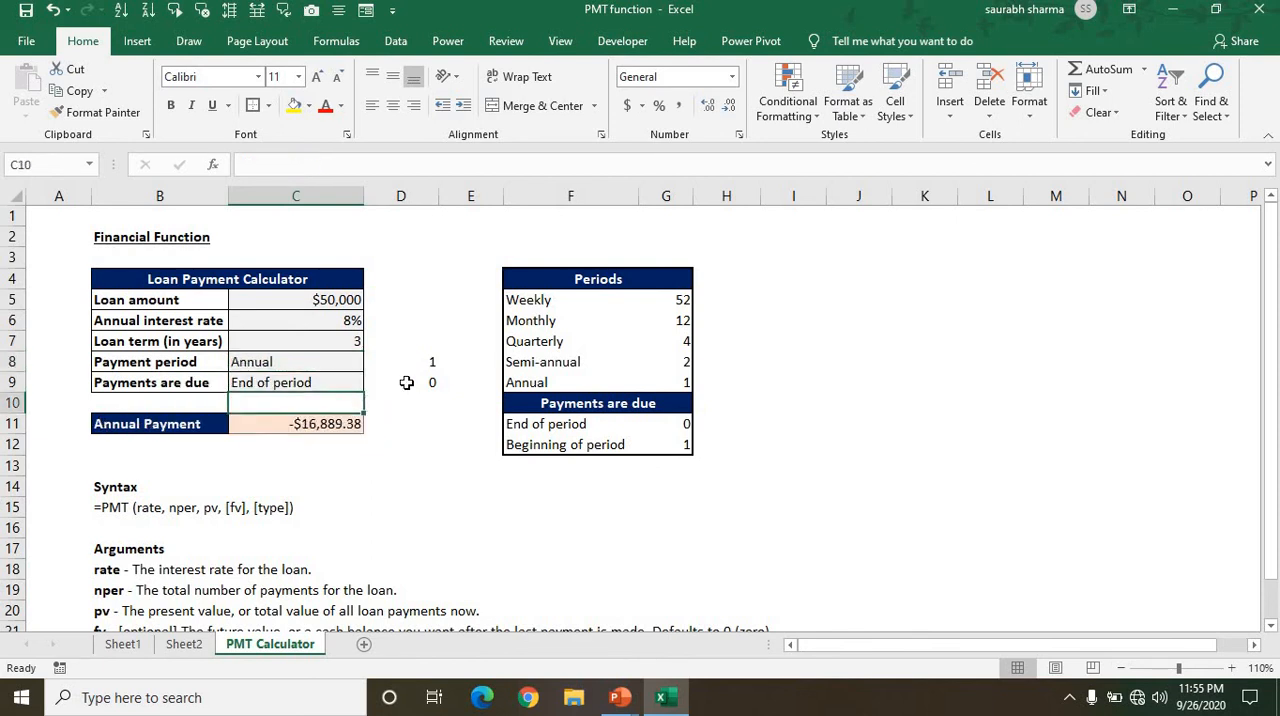
Set Payments are due in C9 to Beginning of period to test the payment formula.
key(Up)
key(Up)
key(alt+Down)
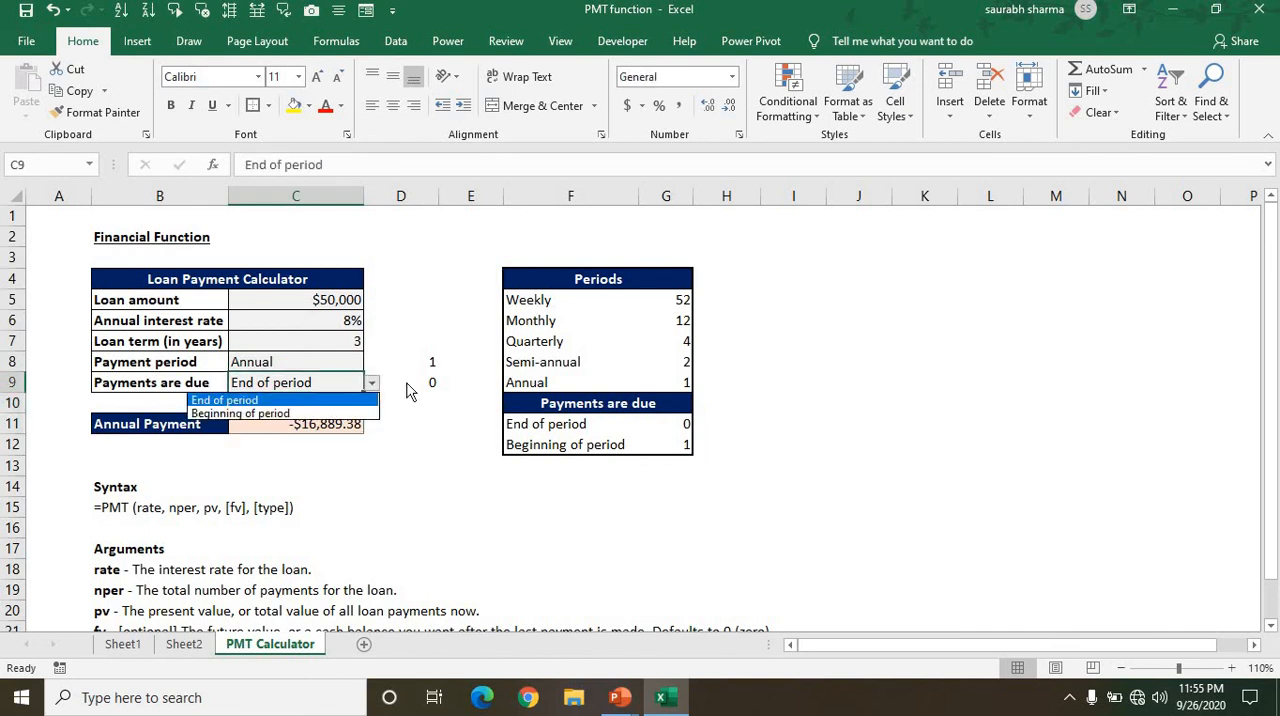
key(Down)
key(Return)
Set Payments are due in C9 back to End of period.
key(alt+Down)
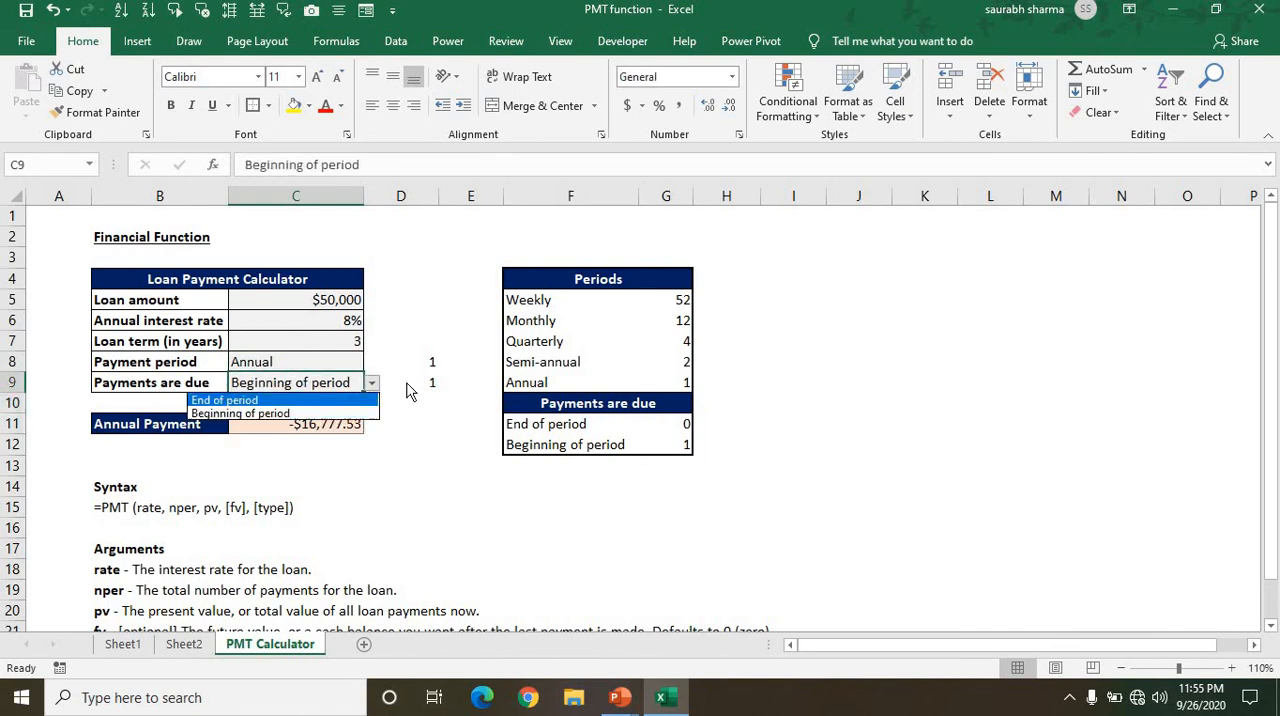
key(Up)
key(Return)
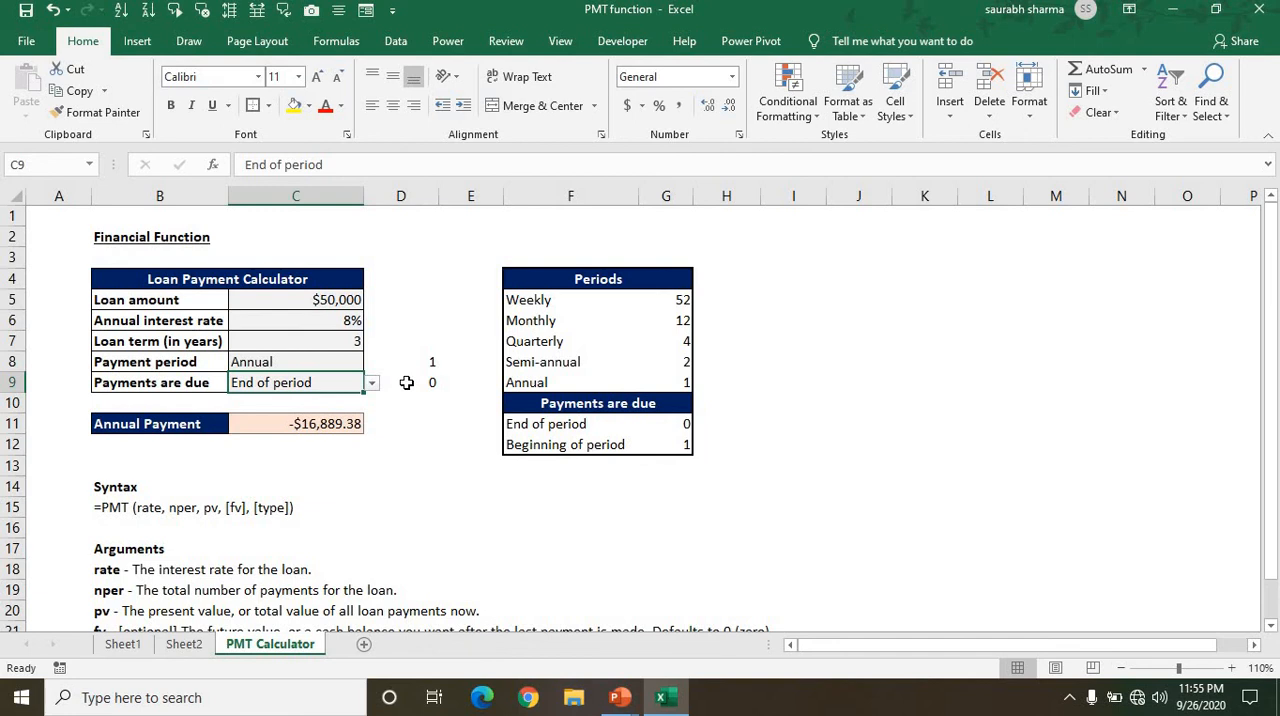
Select the loan amount, annual interest rate and loan term in C5:C7 to review the adjustable inputs.
key(Up)
key(Up)
key(shift+Up)
key(shift+Up)
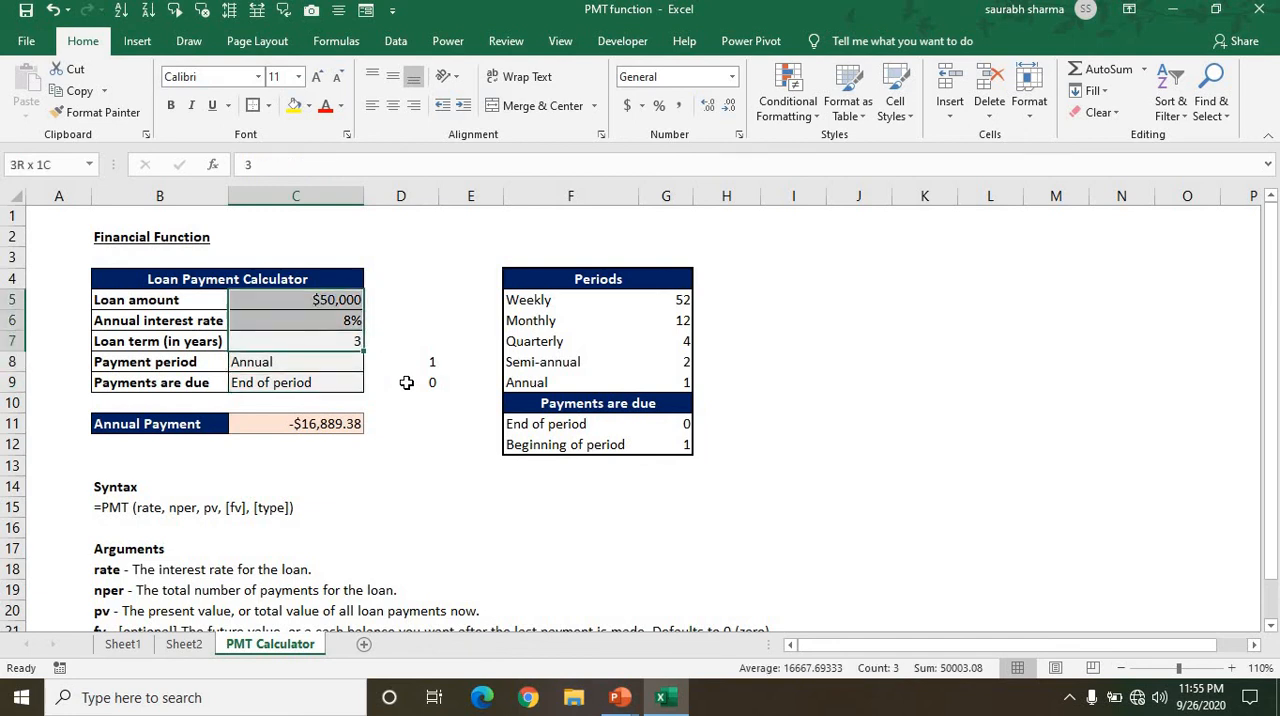
Select the payment result in C11 and switch to the PMT Function slide in PowerPoint.
key(Down)
key(Down)
key(Down)
key(Down)
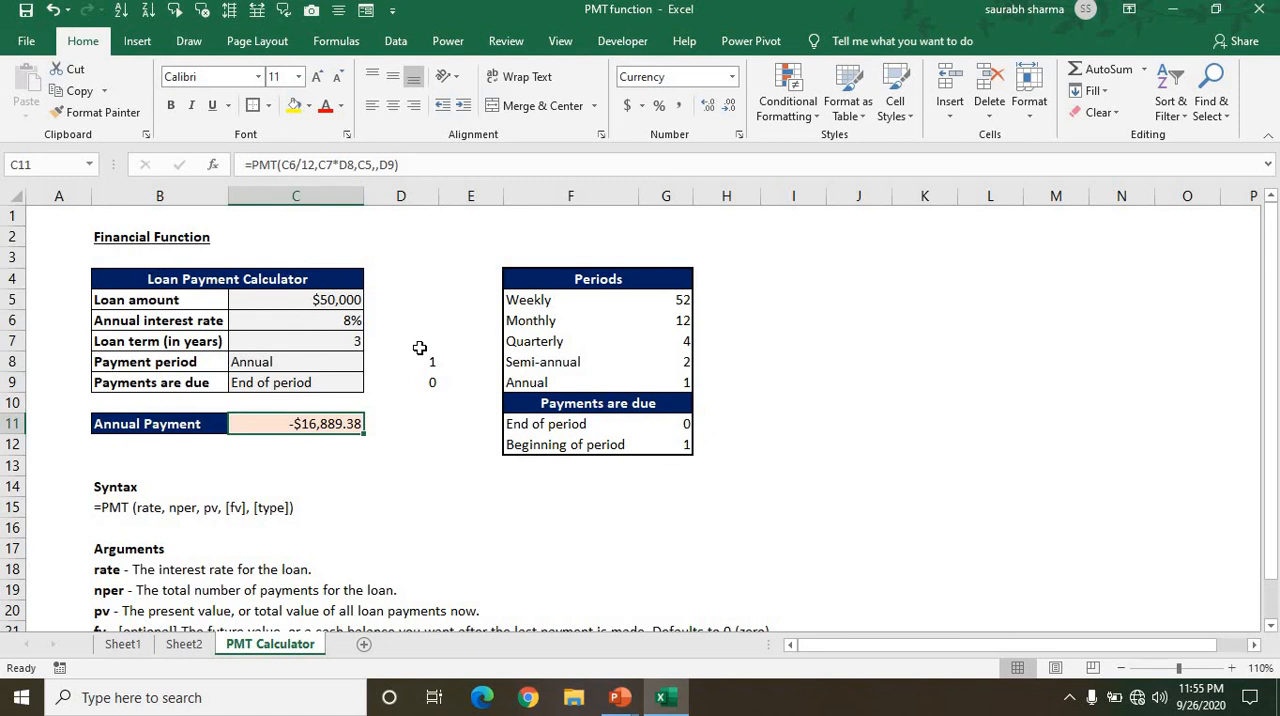
key(alt+Tab)
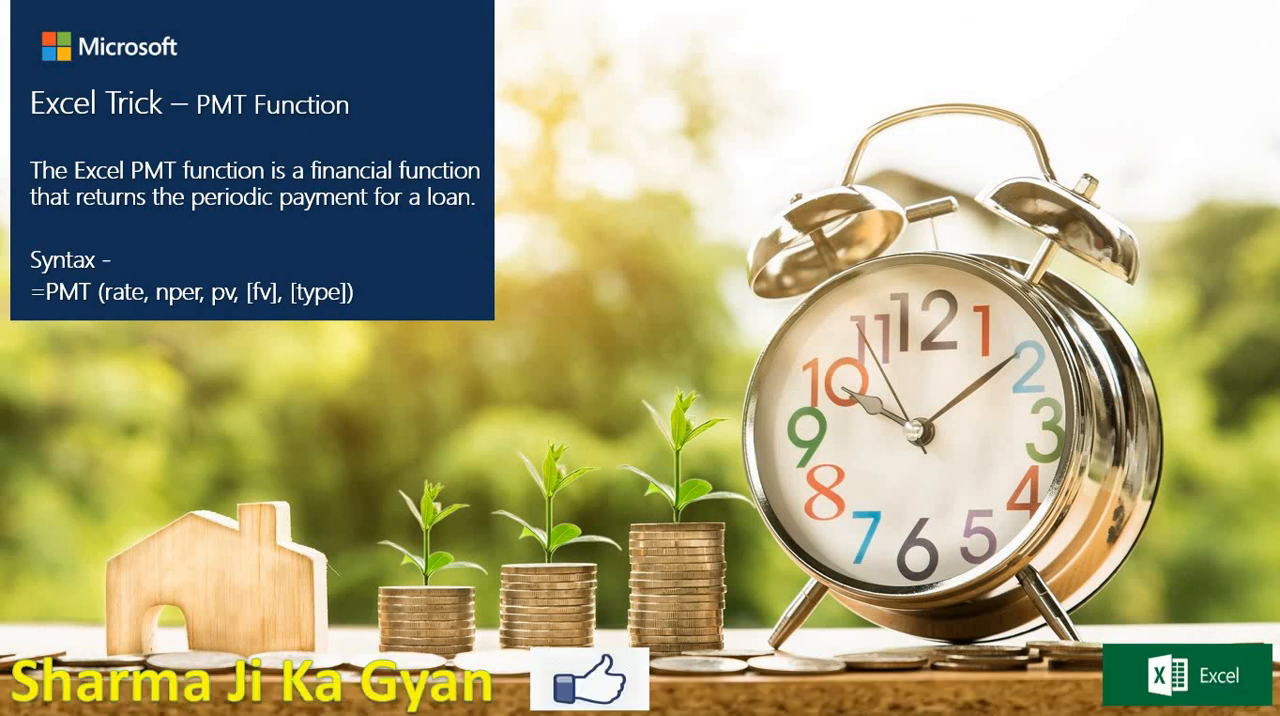